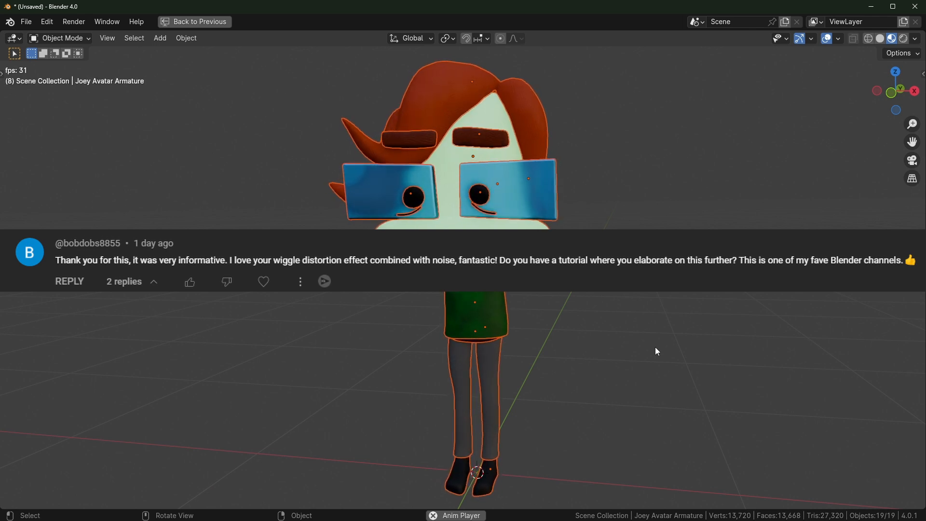
Select the torso and frame its wiggle node tree, a noise offset with Scale 5 and Strength 4
{"action": "key", "text": "ctrl+space"}
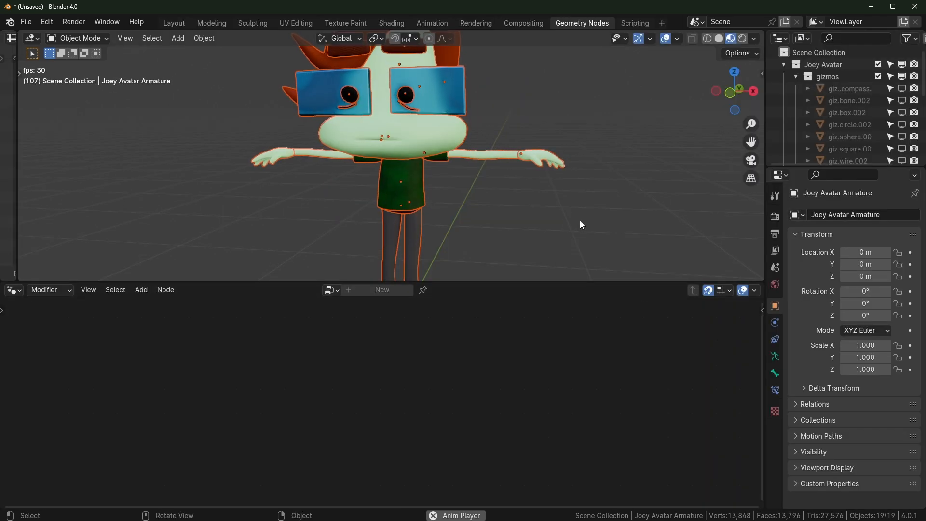
{"action": "left_click", "coordinate": [412, 190]}
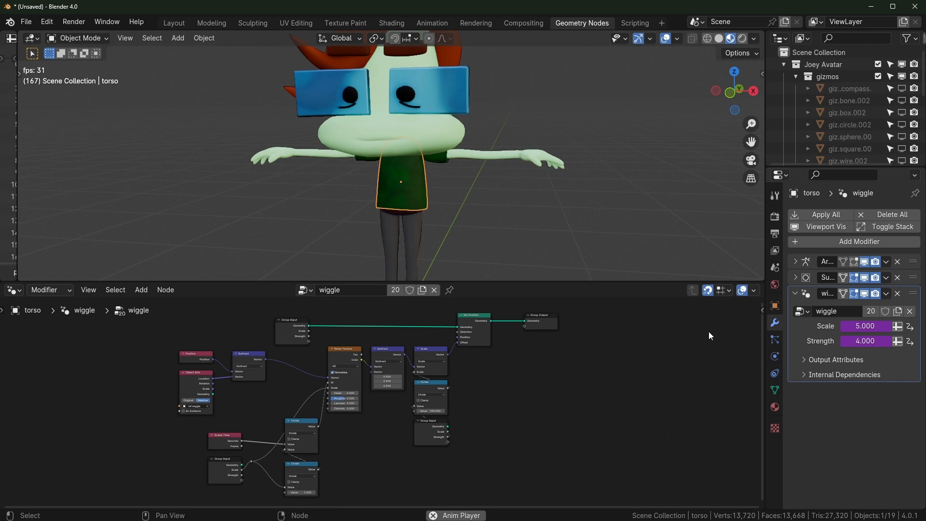
{"action": "key", "text": "ctrl+space"}
{"action": "key", "text": "Home"}
{"action": "scroll", "coordinate": [623, 383], "scroll_direction": "up", "scroll_amount": 2}
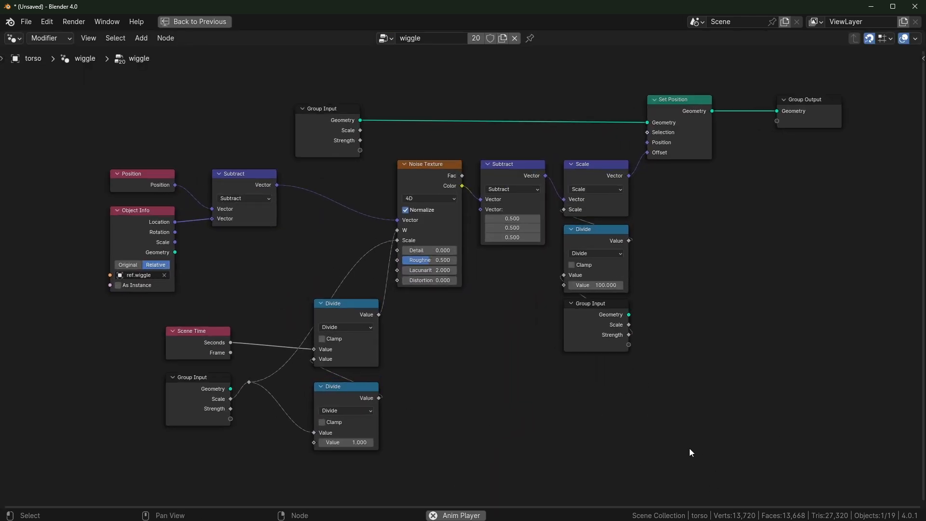
{"action": "key", "text": "ctrl+space"}
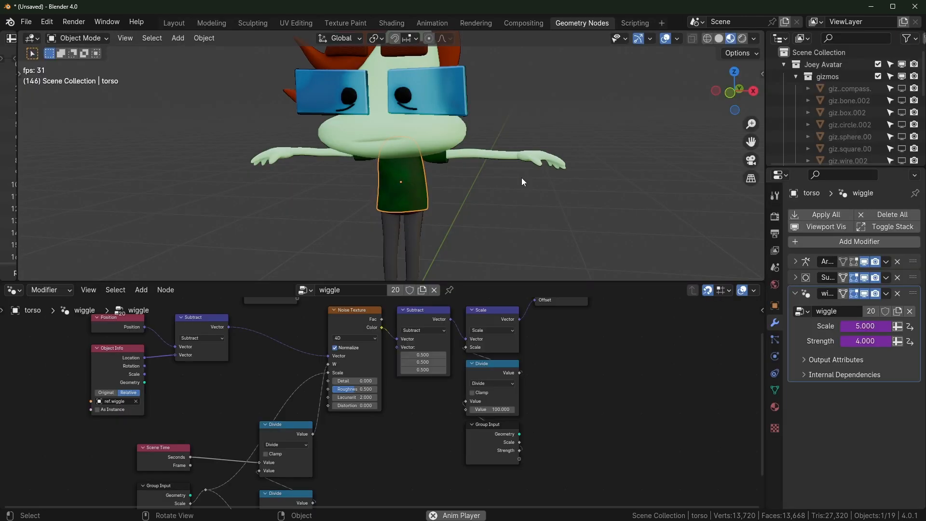
{"action": "scroll", "coordinate": [455, 181], "scroll_direction": "down", "scroll_amount": 1}
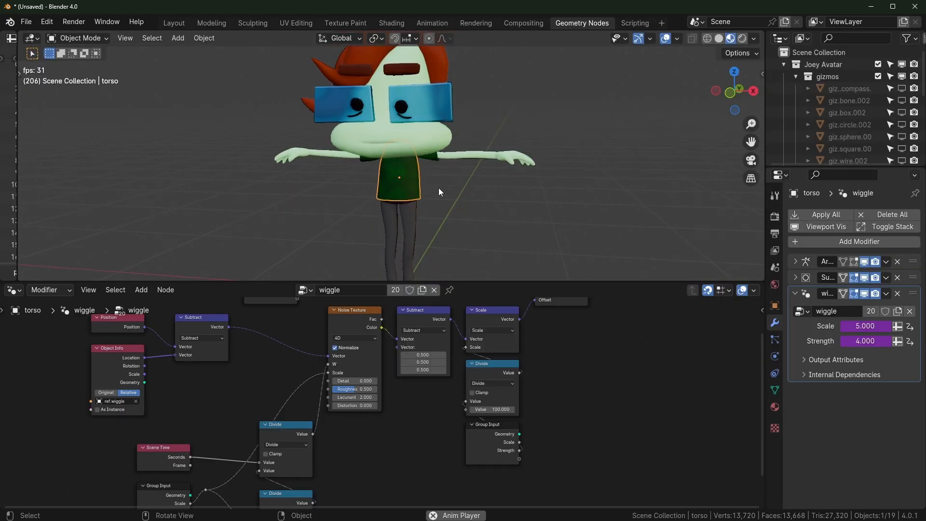
Stop playback at frame 64 and nudge the viewport and node graph views
{"action": "left_click", "coordinate": [476, 132]}
{"action": "key", "text": "space"}
{"action": "middle_click_drag", "start_coordinate": [463, 192], "coordinate": [473, 192]}
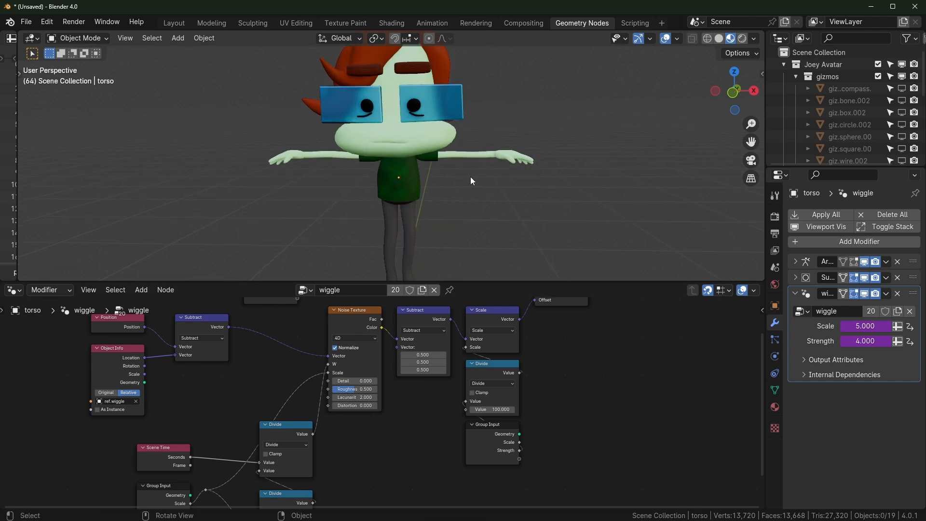
{"action": "middle_click_drag", "start_coordinate": [271, 337], "coordinate": [313, 370]}
Select the hair object to show its wiggle nodes, and widen the Outliner and Properties panels
{"action": "left_click", "coordinate": [404, 152]}
{"action": "left_click", "coordinate": [842, 65]}
{"action": "left_click", "coordinate": [829, 124]}
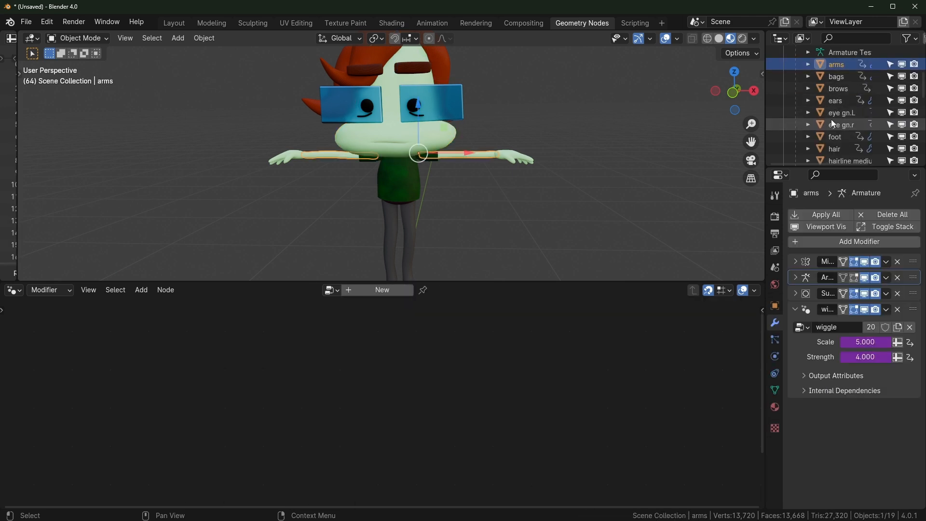
{"action": "scroll", "coordinate": [832, 100], "scroll_direction": "down", "scroll_amount": 2}
{"action": "left_click", "coordinate": [834, 101]}
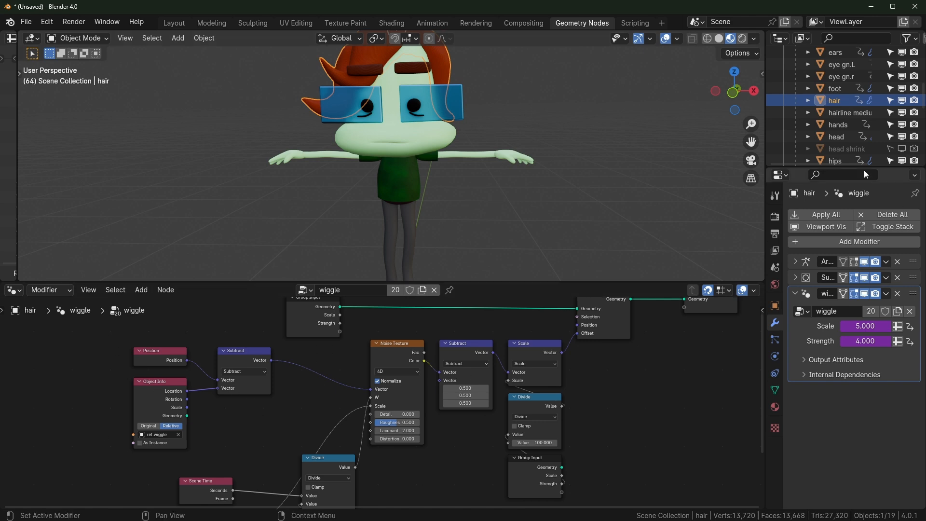
{"action": "scroll", "coordinate": [858, 120], "scroll_direction": "up", "scroll_amount": 5}
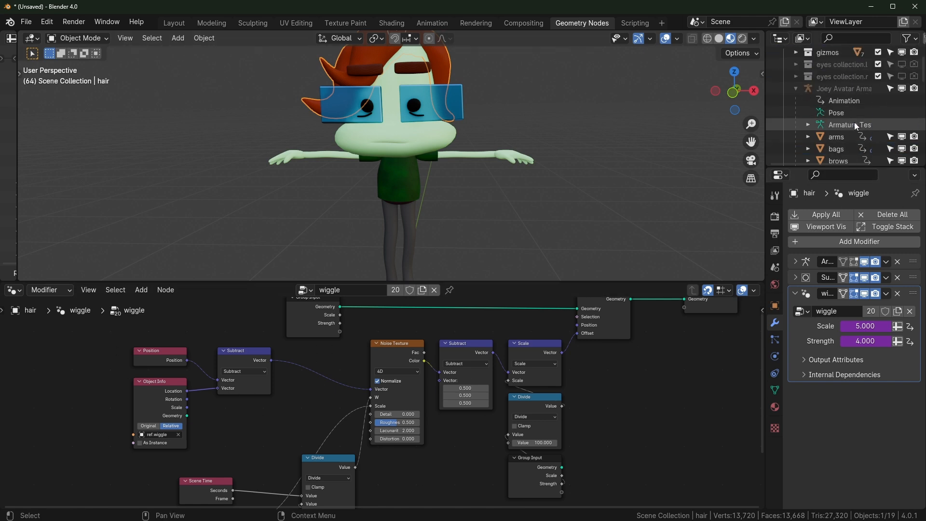
{"action": "scroll", "coordinate": [840, 116], "scroll_direction": "down", "scroll_amount": 4}
{"action": "left_click", "coordinate": [856, 38]}
{"action": "left_click_drag", "start_coordinate": [771, 269], "coordinate": [700, 268]}
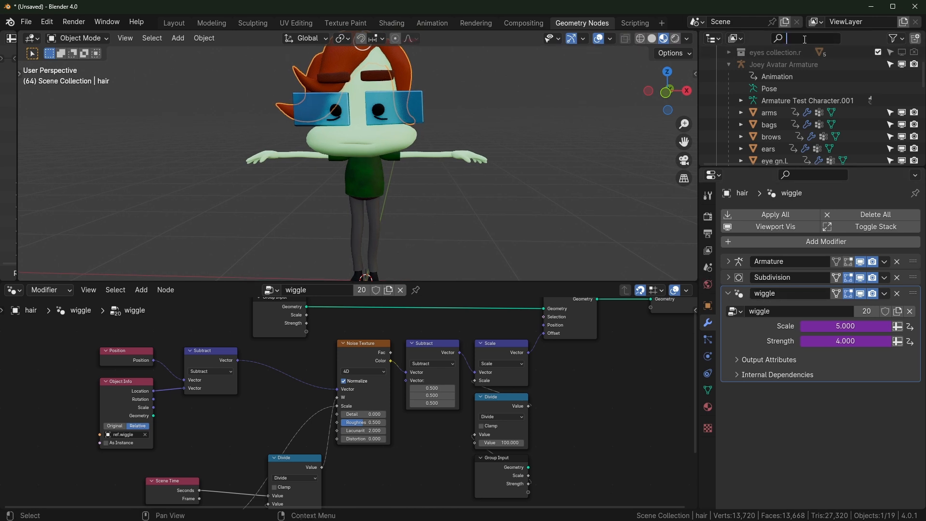
Filter the Outliner by 'wigg' to list every wiggle modifier
{"action": "type", "text": "wigg"}
{"action": "left_click", "coordinate": [798, 91]}
{"action": "scroll", "coordinate": [799, 92], "scroll_direction": "up", "scroll_amount": 3}
{"action": "scroll", "coordinate": [796, 108], "scroll_direction": "down", "scroll_amount": 1}
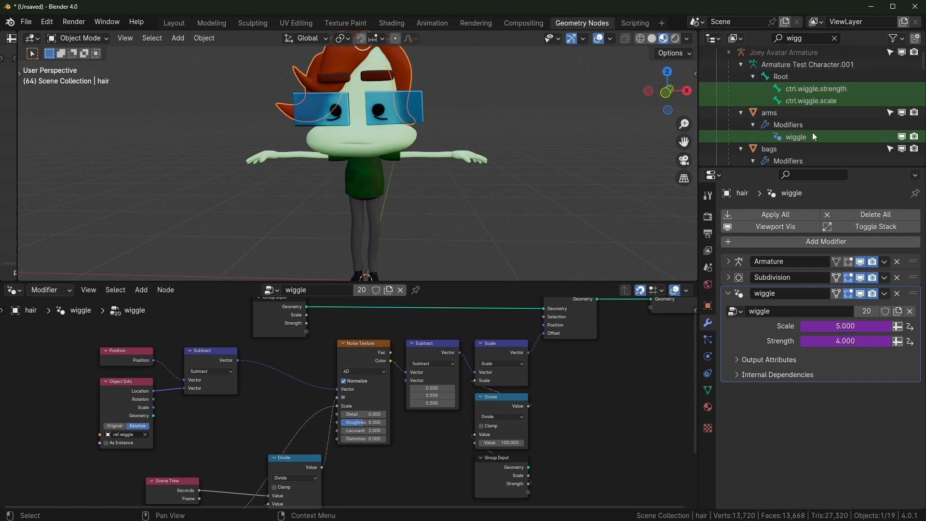
{"action": "scroll", "coordinate": [809, 133], "scroll_direction": "down", "scroll_amount": 2}
{"action": "left_click", "coordinate": [809, 43]}
Delete every listed wiggle modifier, from the arms and bags onward, then clear the search filter
{"action": "left_click", "coordinate": [803, 112]}
{"action": "left_click", "coordinate": [801, 112]}
{"action": "right_click", "coordinate": [801, 111]}
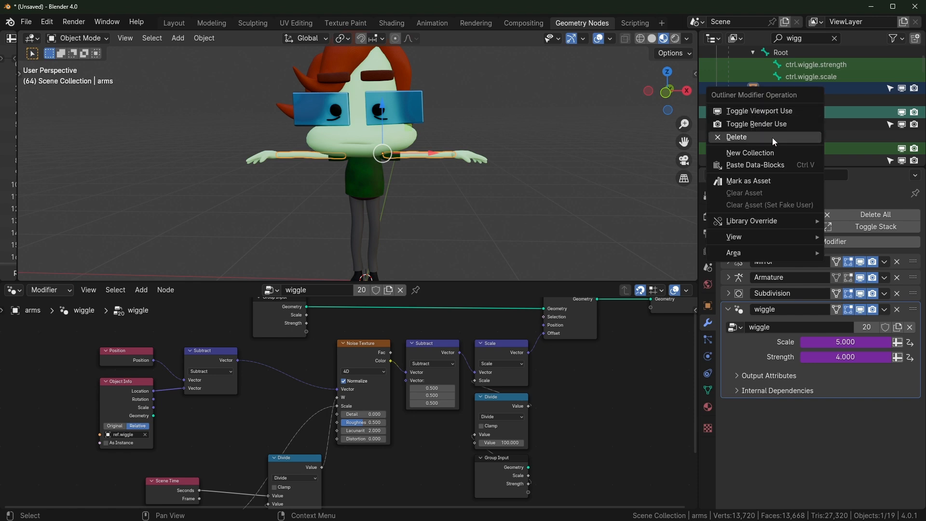
{"action": "left_click", "coordinate": [772, 137]}
{"action": "left_click", "coordinate": [796, 112]}
{"action": "right_click", "coordinate": [796, 111]}
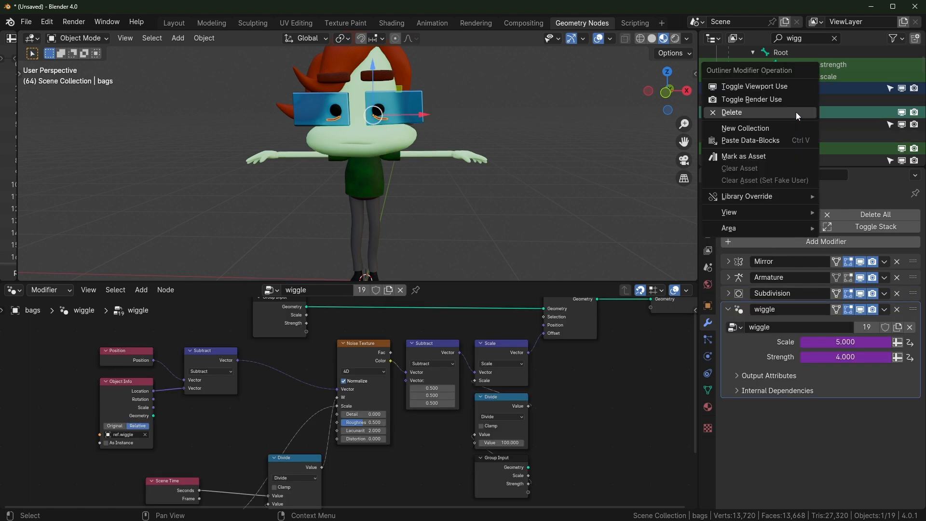
{"action": "left_click", "coordinate": [796, 112]}
{"action": "right_click", "coordinate": [796, 111]}
{"action": "left_click", "coordinate": [796, 112]}
{"action": "right_click", "coordinate": [796, 112]}
{"action": "left_click", "coordinate": [796, 112]}
{"action": "right_click", "coordinate": [796, 112]}
{"action": "left_click", "coordinate": [796, 112]}
{"action": "right_click", "coordinate": [796, 112]}
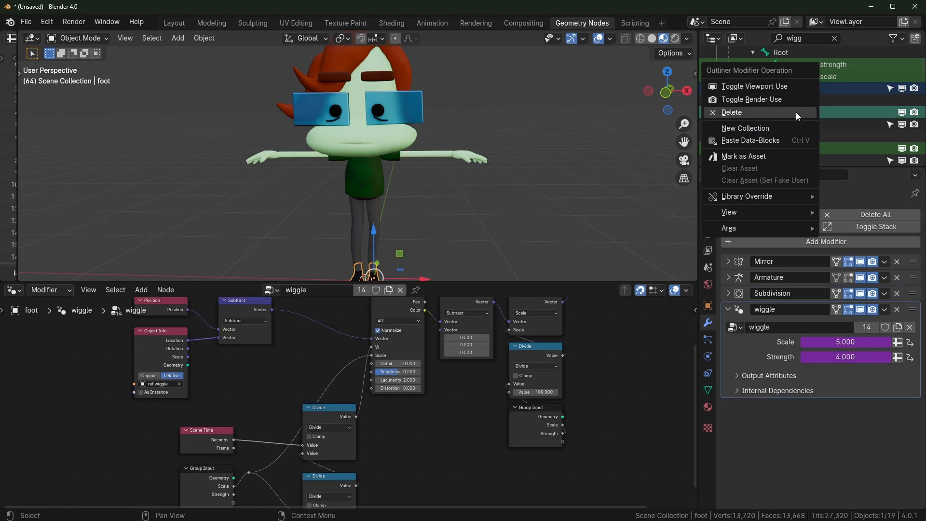
{"action": "left_click", "coordinate": [796, 112]}
{"action": "right_click", "coordinate": [796, 112]}
{"action": "left_click", "coordinate": [796, 112]}
{"action": "right_click", "coordinate": [796, 112]}
{"action": "left_click", "coordinate": [796, 112]}
{"action": "right_click", "coordinate": [796, 112]}
{"action": "left_click", "coordinate": [796, 112]}
{"action": "right_click", "coordinate": [796, 112]}
{"action": "left_click", "coordinate": [796, 112]}
{"action": "right_click", "coordinate": [796, 112]}
{"action": "left_click", "coordinate": [796, 112]}
{"action": "right_click", "coordinate": [795, 112]}
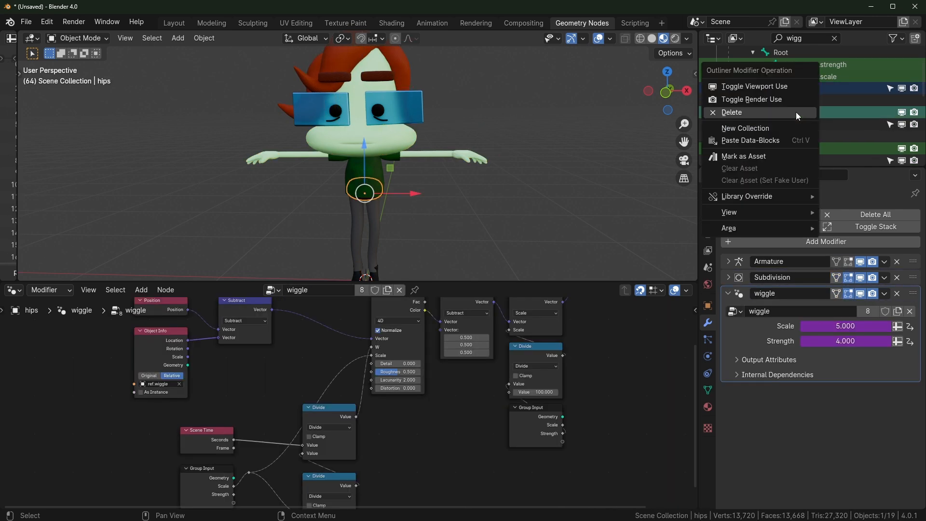
{"action": "left_click", "coordinate": [796, 112]}
{"action": "right_click", "coordinate": [795, 111]}
{"action": "left_click", "coordinate": [796, 112]}
{"action": "right_click", "coordinate": [796, 112]}
{"action": "left_click", "coordinate": [796, 112]}
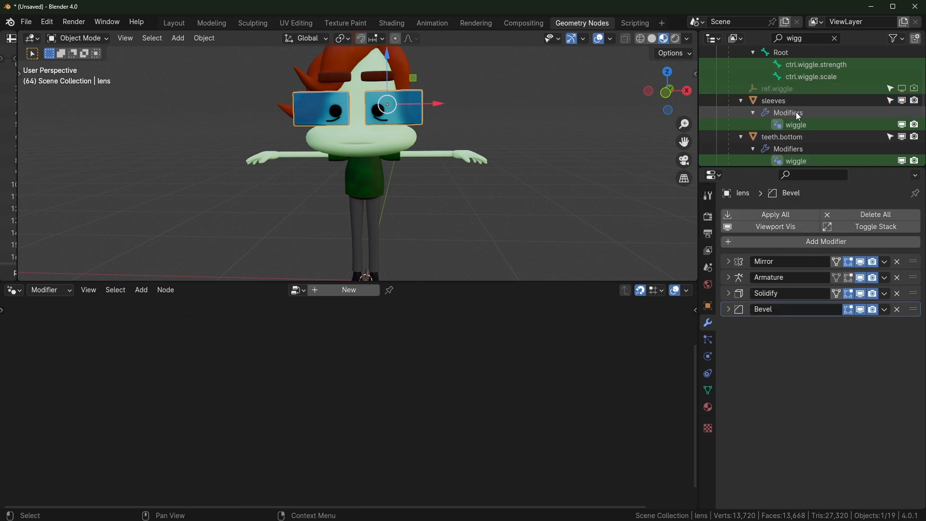
{"action": "right_click", "coordinate": [795, 122]}
{"action": "left_click", "coordinate": [794, 125]}
{"action": "right_click", "coordinate": [795, 124]}
{"action": "left_click", "coordinate": [795, 123]}
{"action": "right_click", "coordinate": [795, 122]}
{"action": "left_click", "coordinate": [795, 123]}
{"action": "left_click", "coordinate": [447, 188]}
{"action": "left_click", "coordinate": [835, 38]}
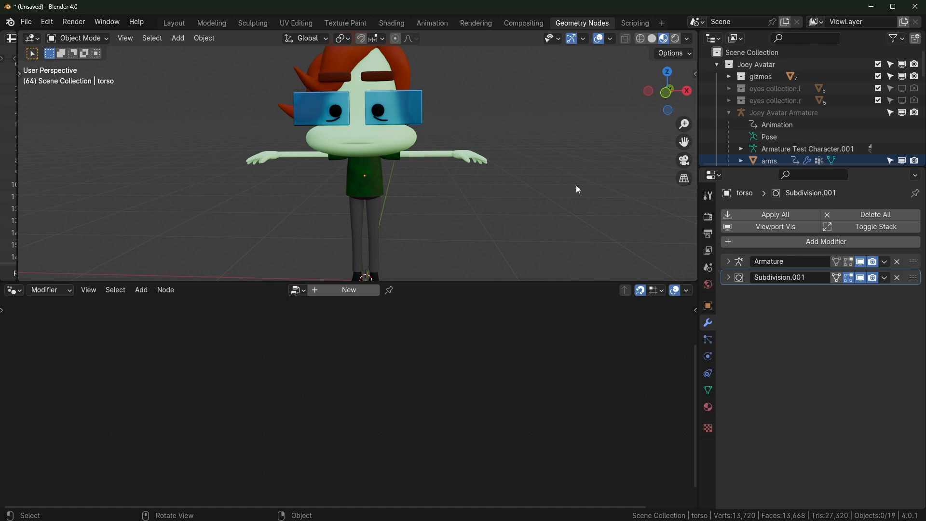
Add a new Geometry Nodes modifier to the head and frame its Group Input and Output
{"action": "scroll", "coordinate": [442, 188], "scroll_direction": "up", "scroll_amount": 4}
{"action": "left_click", "coordinate": [393, 138]}
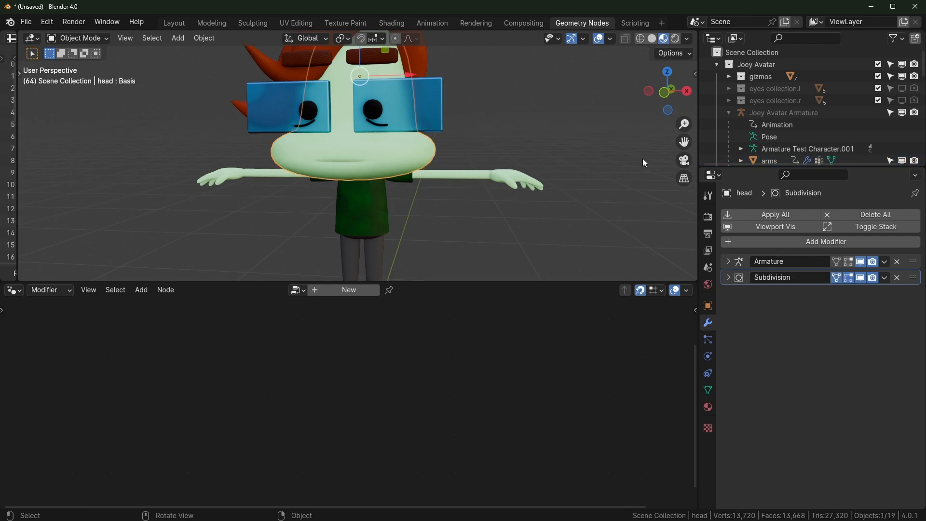
{"action": "left_click_drag", "start_coordinate": [701, 227], "coordinate": [734, 227]}
{"action": "left_click", "coordinate": [353, 289]}
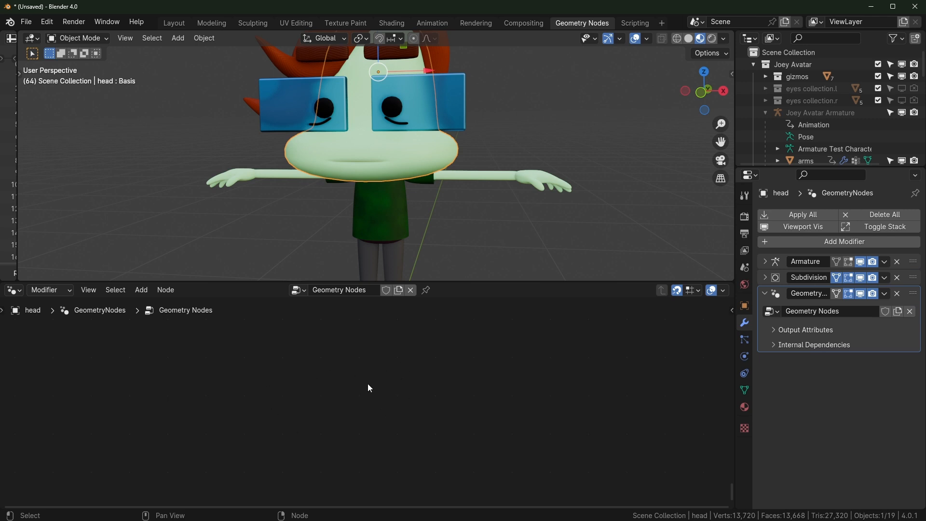
{"action": "key", "text": "Home"}
{"action": "middle_click_drag", "start_coordinate": [304, 436], "coordinate": [293, 430]}
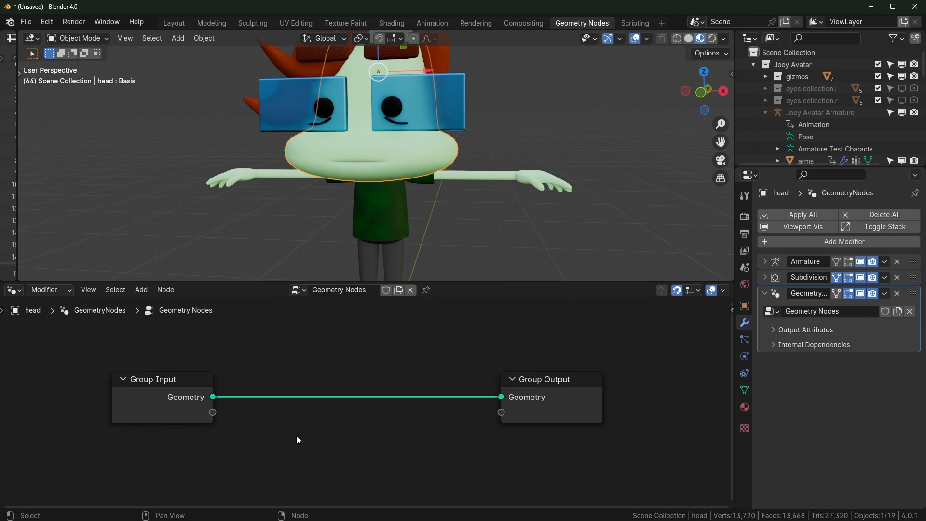
{"action": "scroll", "coordinate": [332, 436], "scroll_direction": "down", "scroll_amount": 1}
Rename the new node group to 'distortion effect'
{"action": "left_click", "coordinate": [353, 290]}
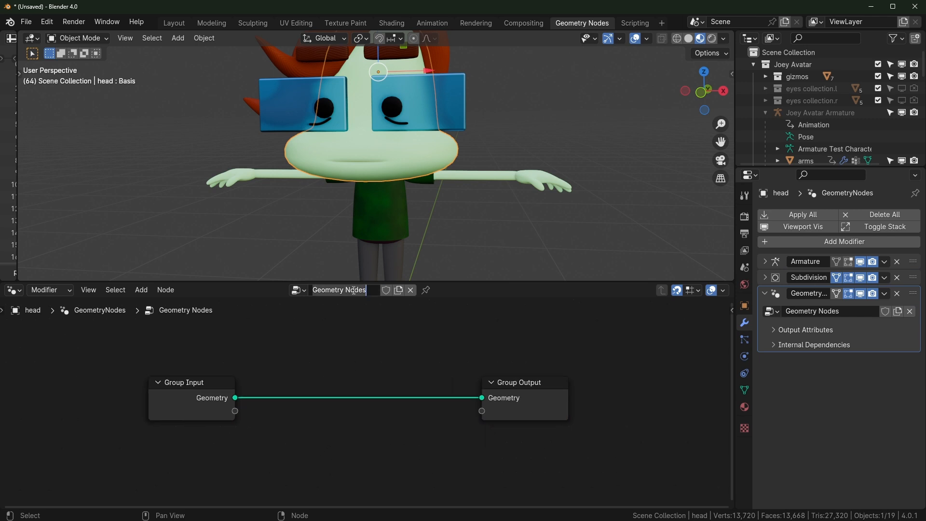
{"action": "type", "text": "distortion effect"}
{"action": "key", "text": "Return"}
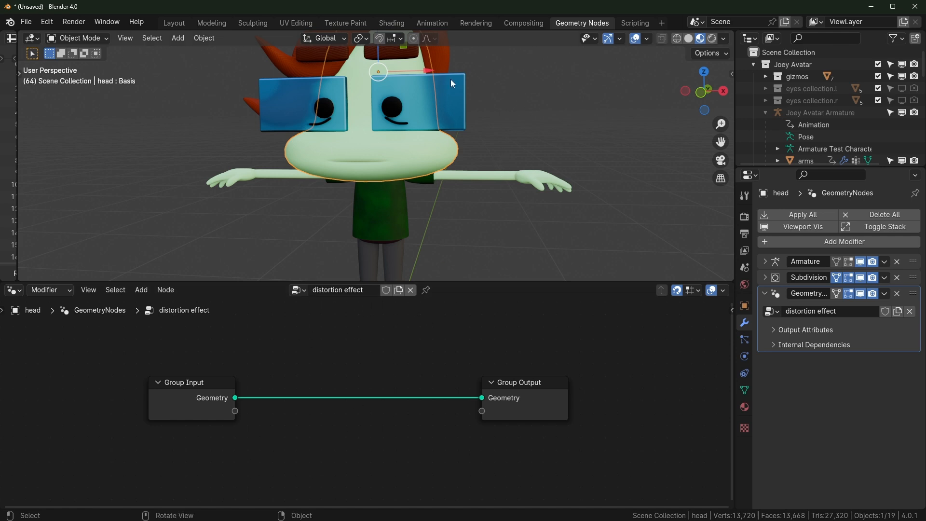
Restore the full workspace and select only the head
{"action": "scroll", "coordinate": [393, 191], "scroll_direction": "down", "scroll_amount": 3}
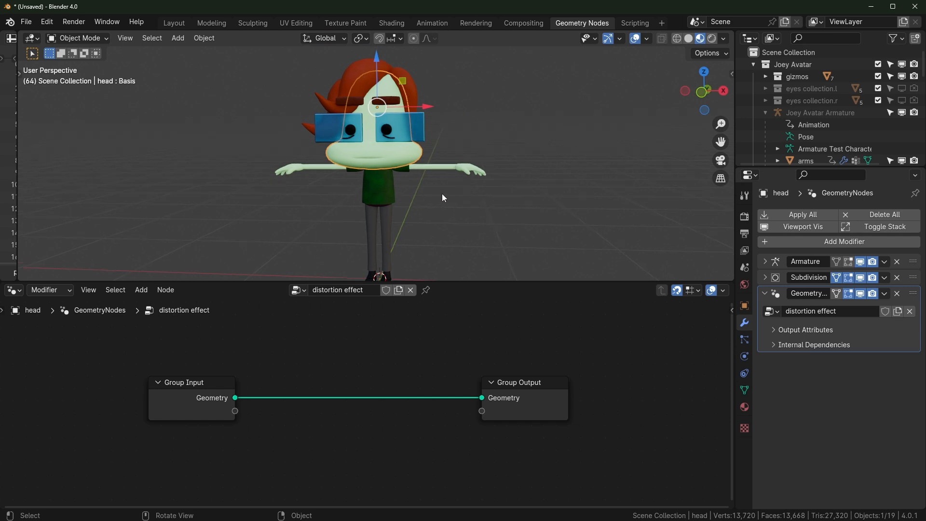
{"action": "key", "text": "ctrl+space"}
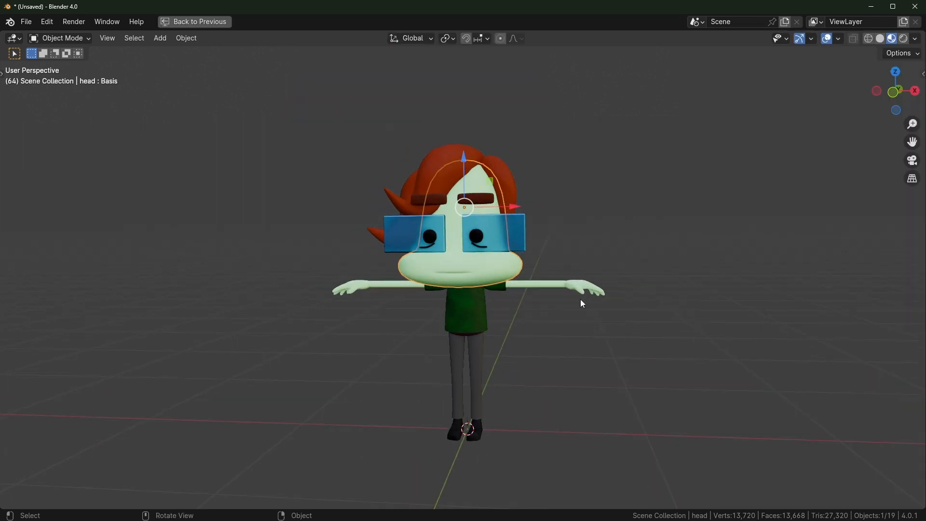
{"action": "key", "text": "ctrl+space"}
{"action": "key", "text": "a"}
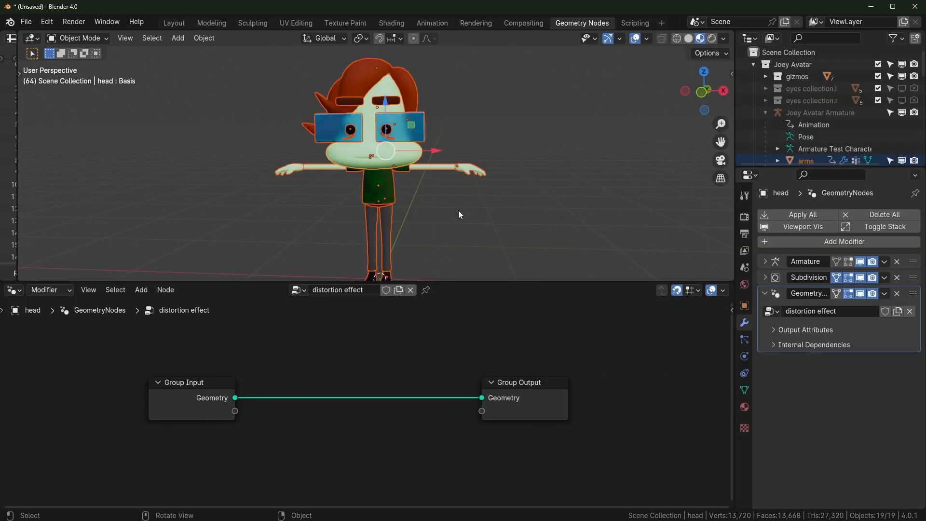
{"action": "left_click", "coordinate": [505, 244]}
{"action": "left_click", "coordinate": [364, 152]}
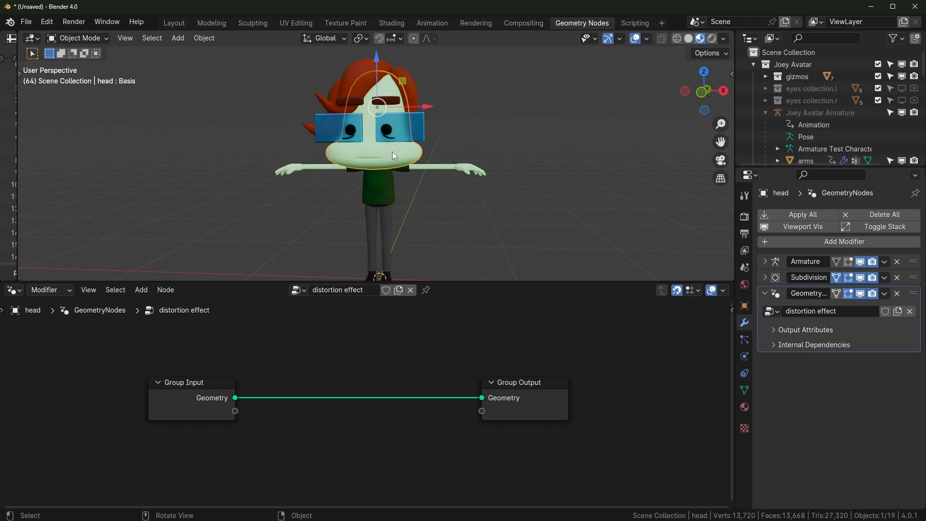
Try copying the head's modifiers to all selected objects with Ctrl+L, then undo it
{"action": "key", "text": "a"}
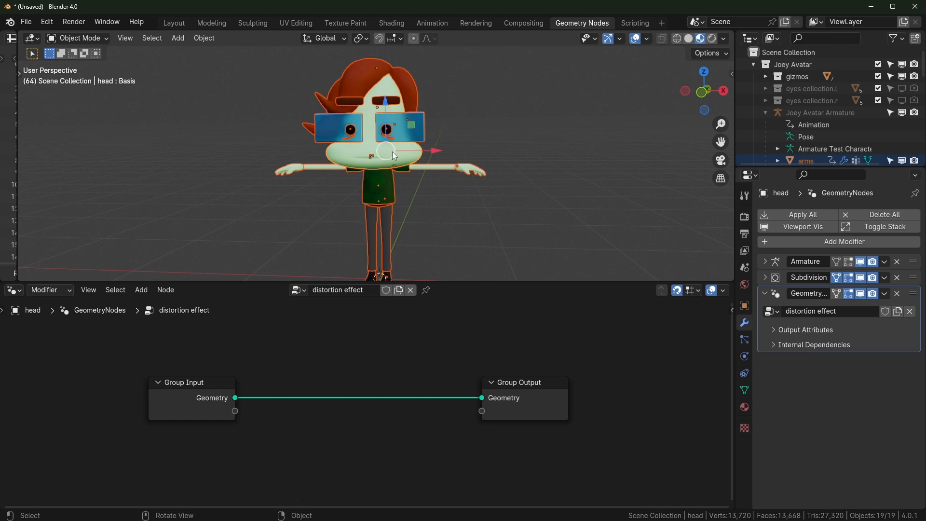
{"action": "key", "text": "ctrl+l"}
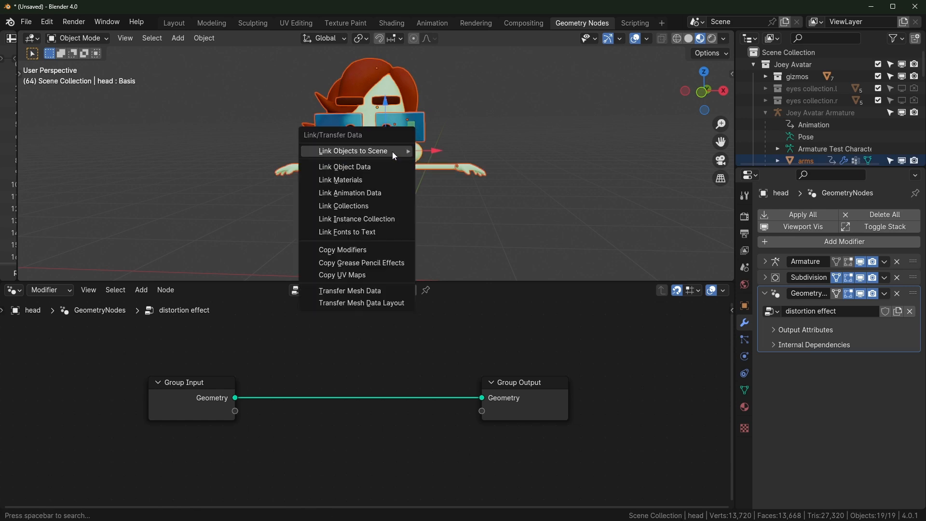
{"action": "left_click", "coordinate": [353, 249]}
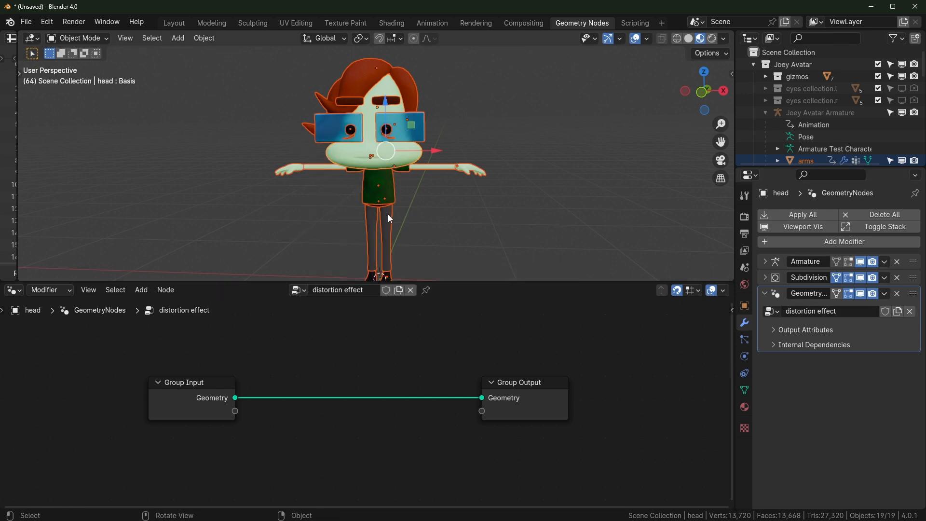
{"action": "key", "text": "ctrl+l"}
{"action": "left_click", "coordinate": [370, 264]}
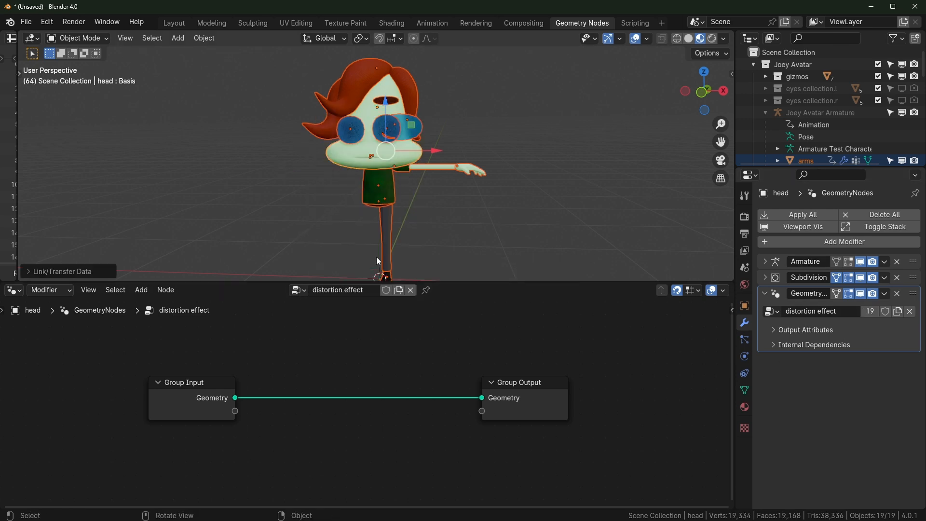
{"action": "key", "text": "ctrl+z"}
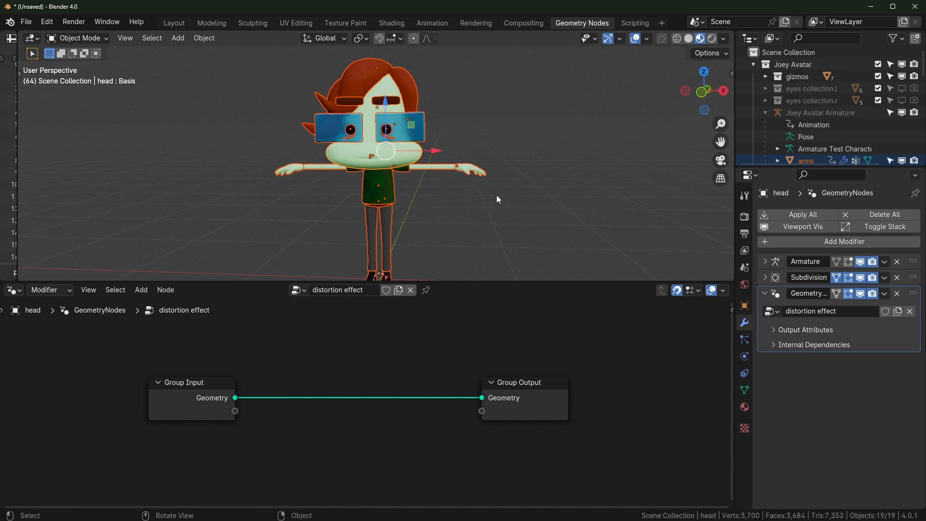
Make the head the active object again so its distortion effect tree shows, then open the Edit menu
{"action": "left_click", "coordinate": [419, 123]}
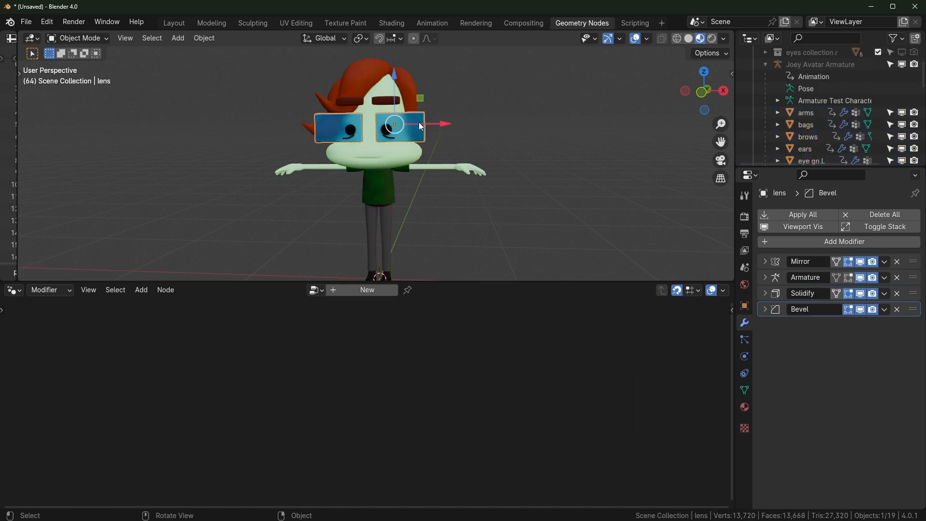
{"action": "left_click", "coordinate": [410, 82]}
{"action": "left_click", "coordinate": [401, 150]}
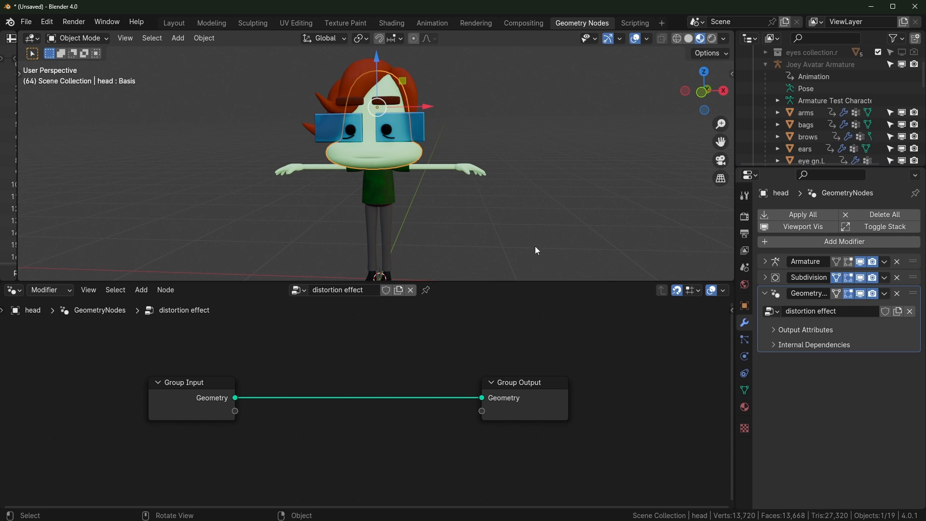
{"action": "left_click", "coordinate": [46, 22]}
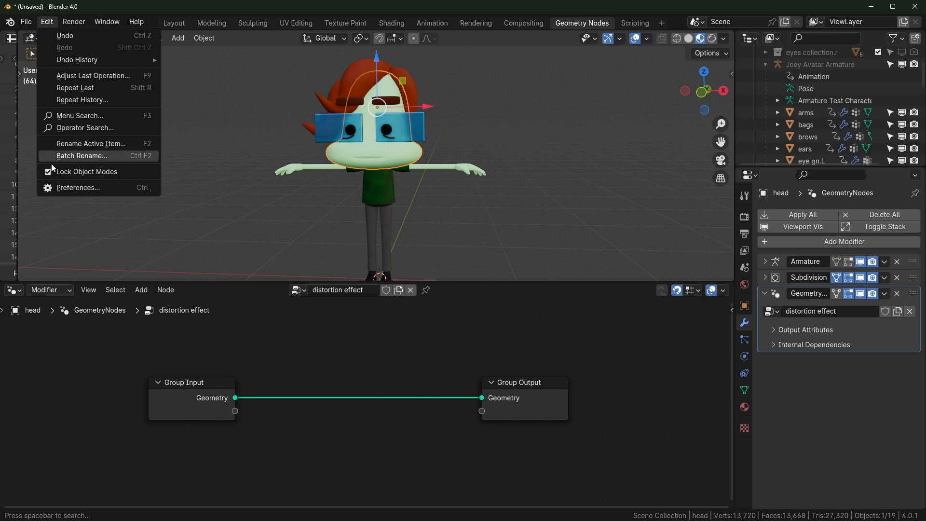
{"action": "left_click", "coordinate": [65, 188]}
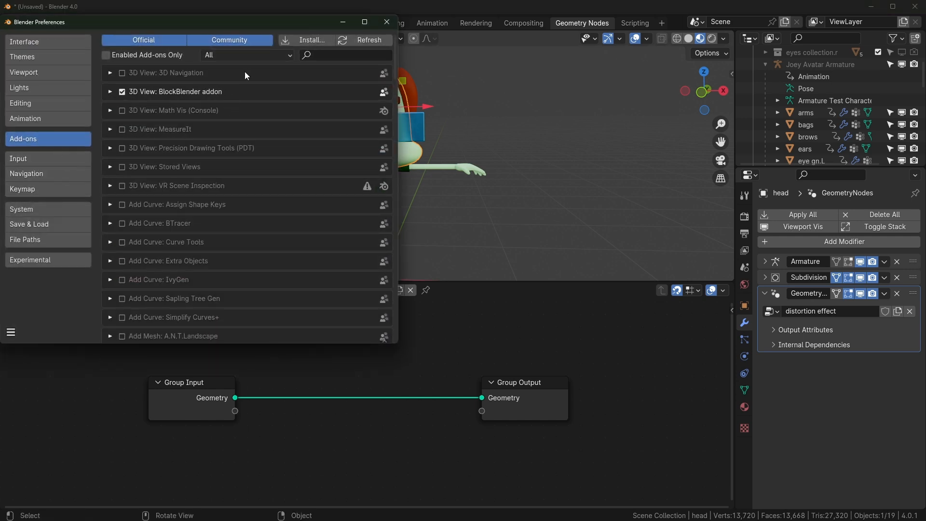
{"action": "left_click", "coordinate": [359, 53]}
{"action": "type", "text": "attr"}
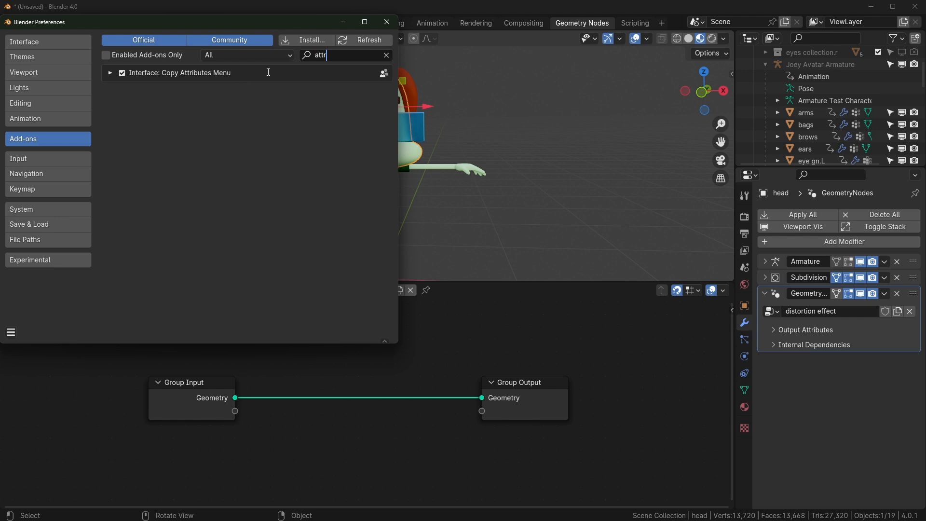
{"action": "left_click", "coordinate": [387, 22]}
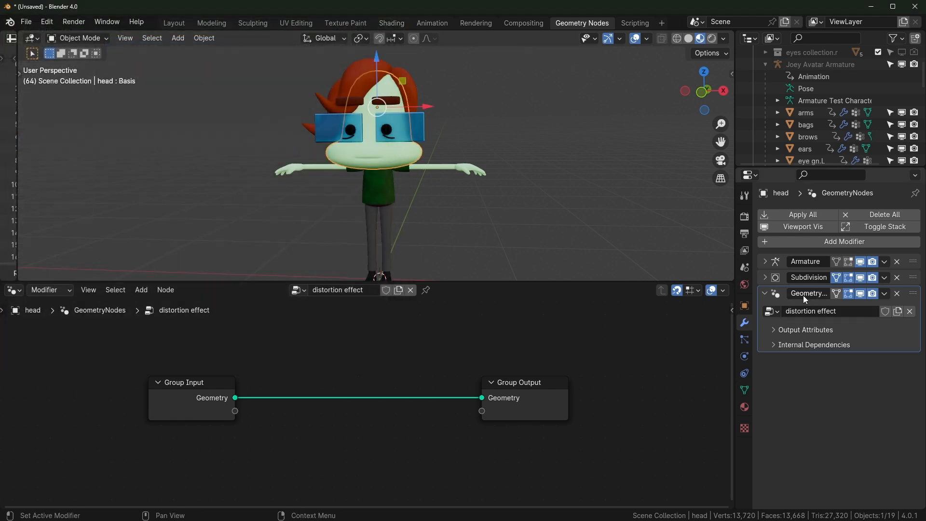
Inspect the head's modifier stack and make the GeometryNodes modifier active
{"action": "left_click", "coordinate": [861, 329]}
{"action": "left_click", "coordinate": [857, 329]}
{"action": "left_click", "coordinate": [780, 277]}
{"action": "left_click", "coordinate": [777, 261]}
{"action": "left_click", "coordinate": [777, 278]}
{"action": "left_click", "coordinate": [779, 294]}
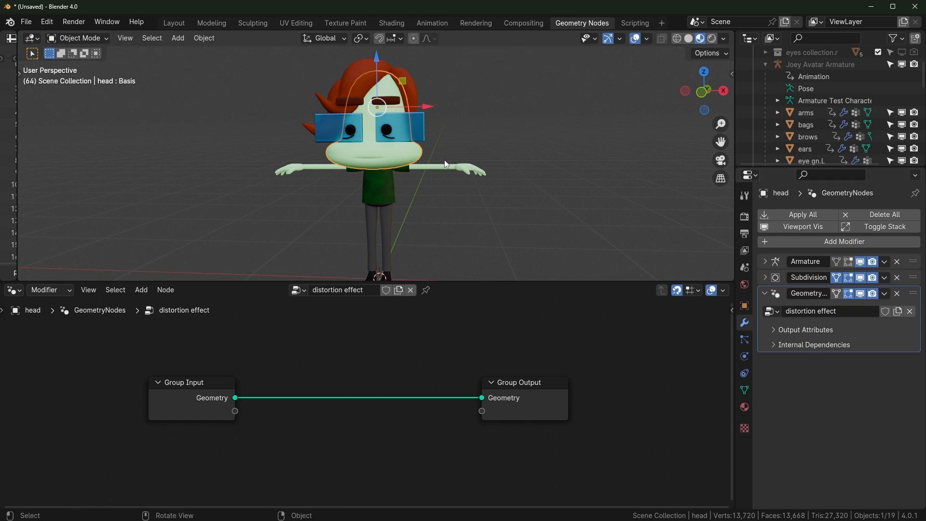
Copy only the GeometryNodes modifier to all 19 selected objects via Copy Selected Modifiers
{"action": "key", "text": "a"}
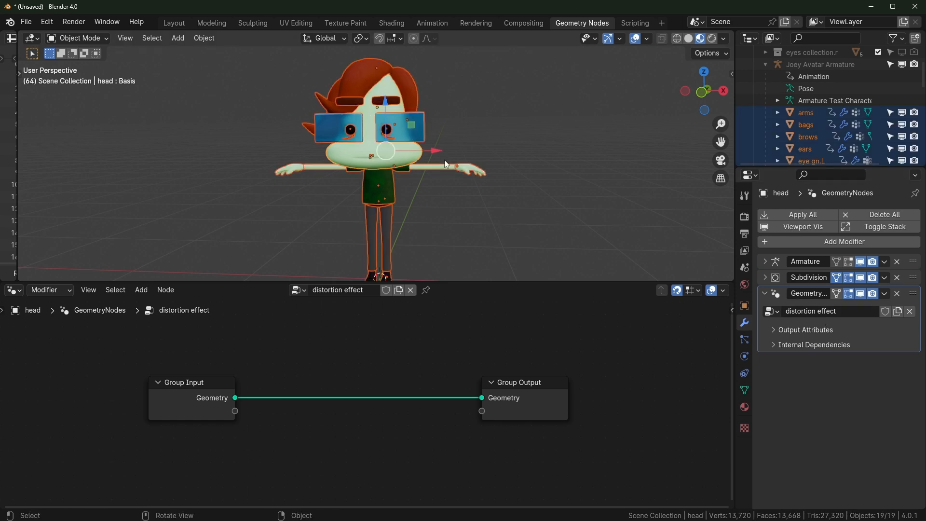
{"action": "key", "text": "ctrl+c"}
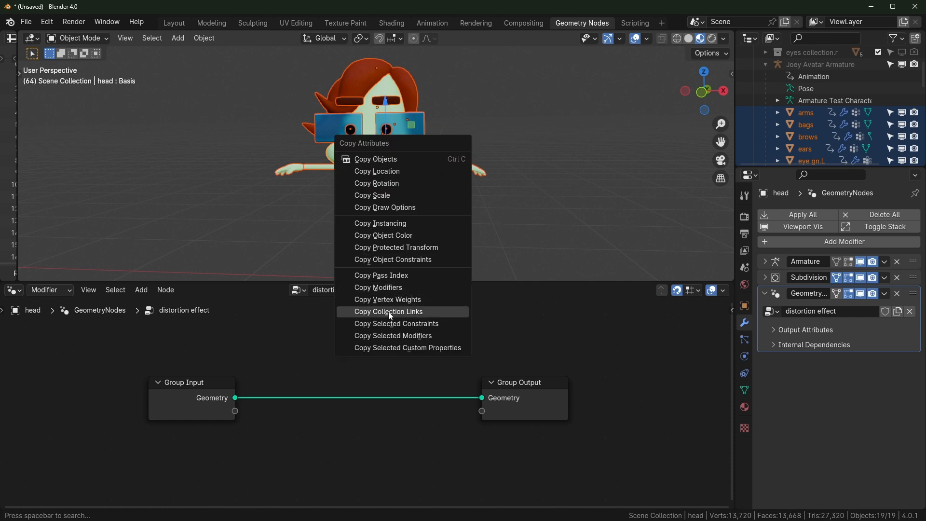
{"action": "left_click", "coordinate": [417, 338]}
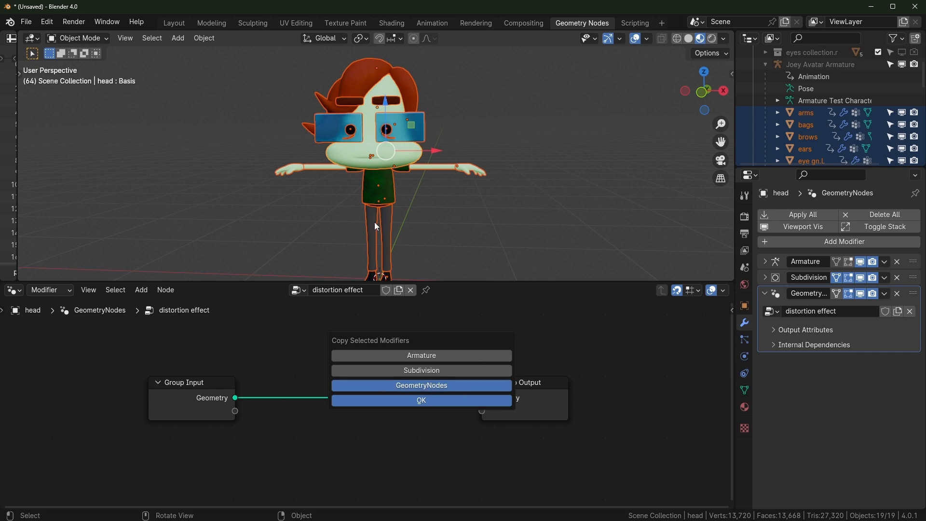
{"action": "left_click", "coordinate": [418, 401]}
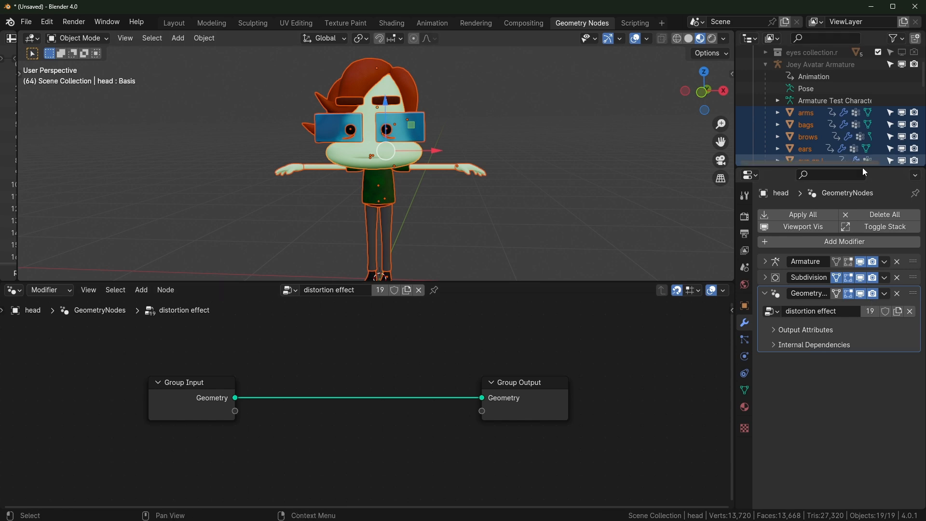
Insert a Set Position node on the Group Input–Output link and preview shifting the head along X
{"action": "scroll", "coordinate": [462, 224], "scroll_direction": "up", "scroll_amount": 1}
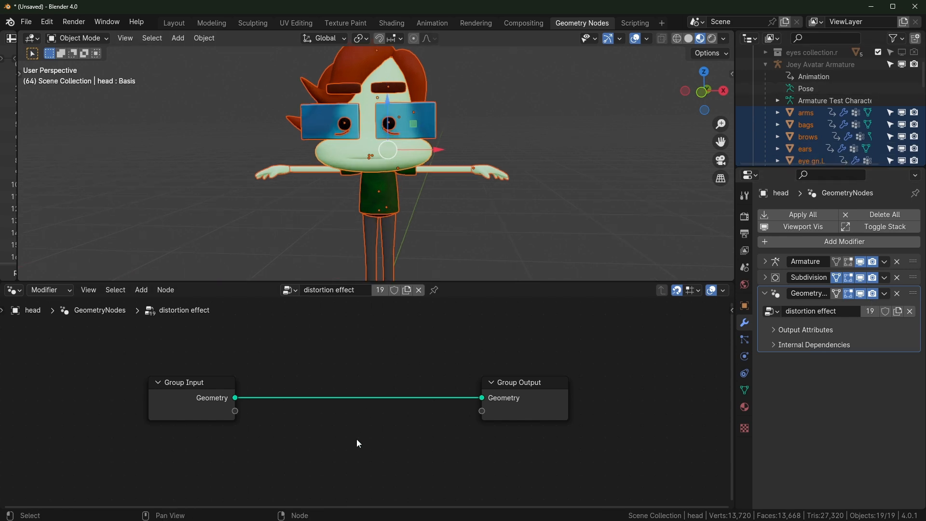
{"action": "key", "text": "shift+a"}
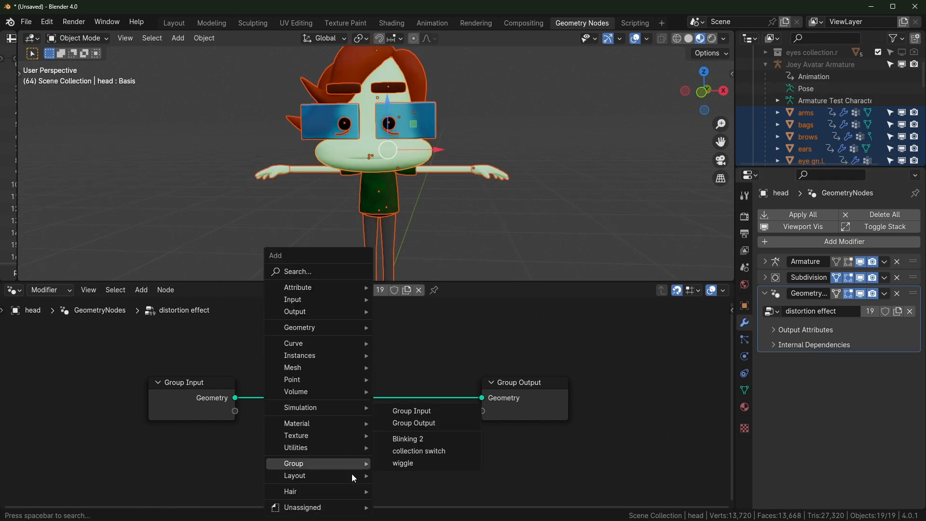
{"action": "type", "text": "se"}
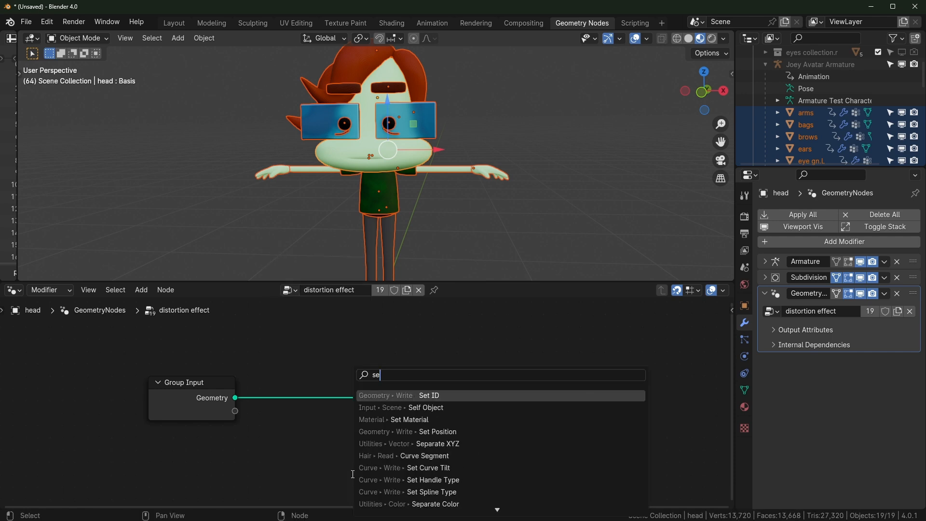
{"action": "type", "text": "t pos"}
{"action": "key", "text": "Return"}
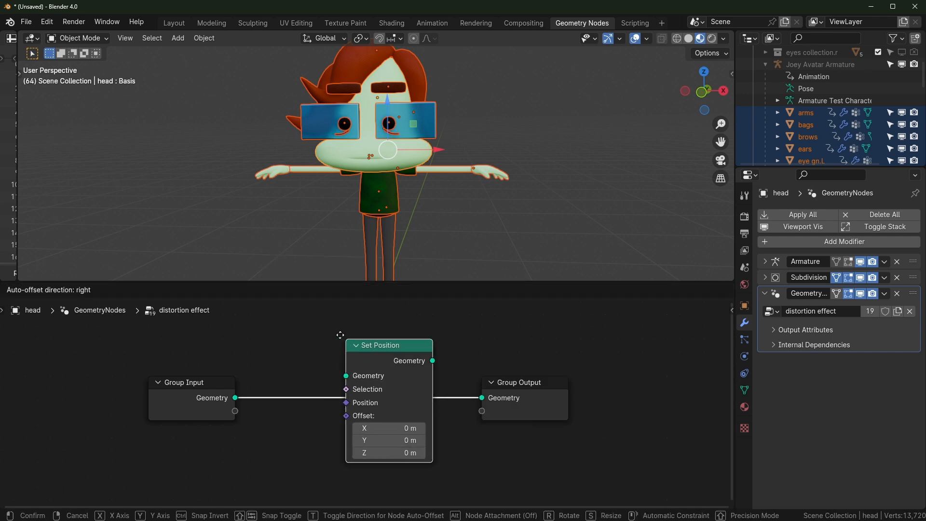
{"action": "left_click", "coordinate": [340, 335]}
{"action": "left_click_drag", "start_coordinate": [391, 428], "coordinate": [410, 428]}
{"action": "left_click_drag", "start_coordinate": [389, 428], "coordinate": [419, 428]}
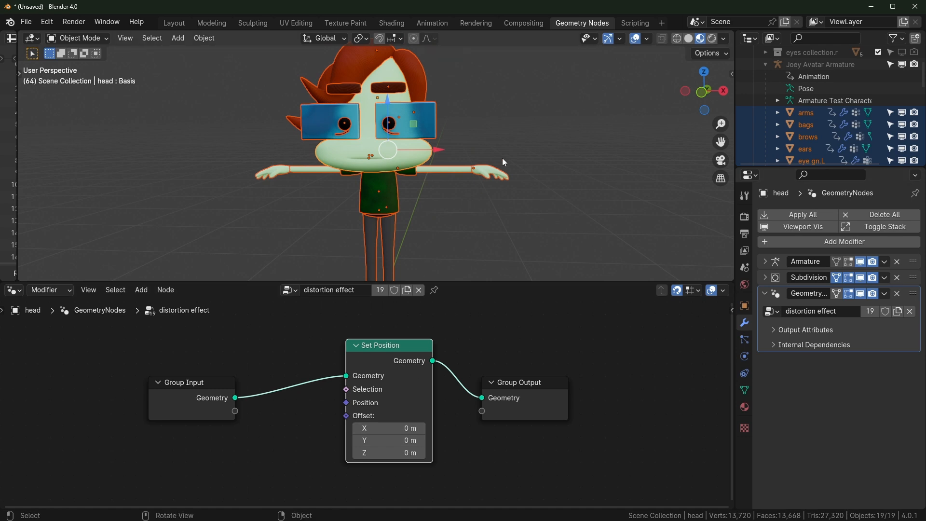
Reset the Set Position X offset to 0 m and move Group Input left to make room
{"action": "scroll", "coordinate": [534, 233], "scroll_direction": "down", "scroll_amount": 3}
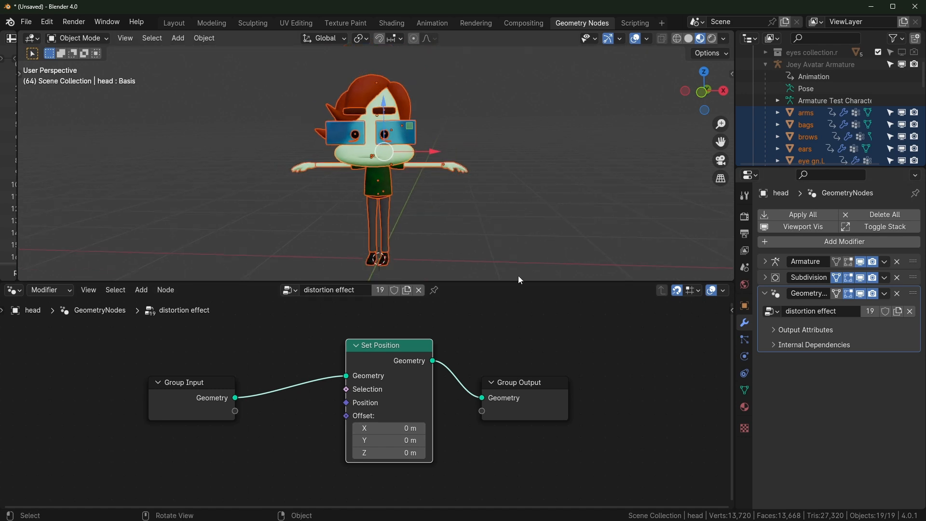
{"action": "left_click_drag", "start_coordinate": [389, 428], "coordinate": [447, 428]}
{"action": "right_click", "coordinate": [389, 427]}
{"action": "left_click", "coordinate": [546, 184]}
{"action": "scroll", "coordinate": [546, 207], "scroll_direction": "up", "scroll_amount": 2}
{"action": "middle_click_drag", "start_coordinate": [546, 215], "coordinate": [566, 209], "text": "shift"}
{"action": "middle_click_drag", "start_coordinate": [561, 345], "coordinate": [641, 331]}
{"action": "left_click_drag", "start_coordinate": [246, 369], "coordinate": [151, 344]}
{"action": "middle_click_drag", "start_coordinate": [159, 357], "coordinate": [253, 365]}
{"action": "left_click_drag", "start_coordinate": [256, 366], "coordinate": [149, 368]}
{"action": "scroll", "coordinate": [425, 389], "scroll_direction": "down", "scroll_amount": 3}
{"action": "scroll", "coordinate": [409, 411], "scroll_direction": "up", "scroll_amount": 2}
Add a Noise Texture and connect its Color output to the Set Position Offset
{"action": "key", "text": "shift+a"}
{"action": "type", "text": "noise"}
{"action": "key", "text": "Return"}
{"action": "left_click", "coordinate": [284, 408]}
{"action": "middle_click_drag", "start_coordinate": [284, 408], "coordinate": [292, 394]}
{"action": "left_click_drag", "start_coordinate": [347, 433], "coordinate": [526, 392]}
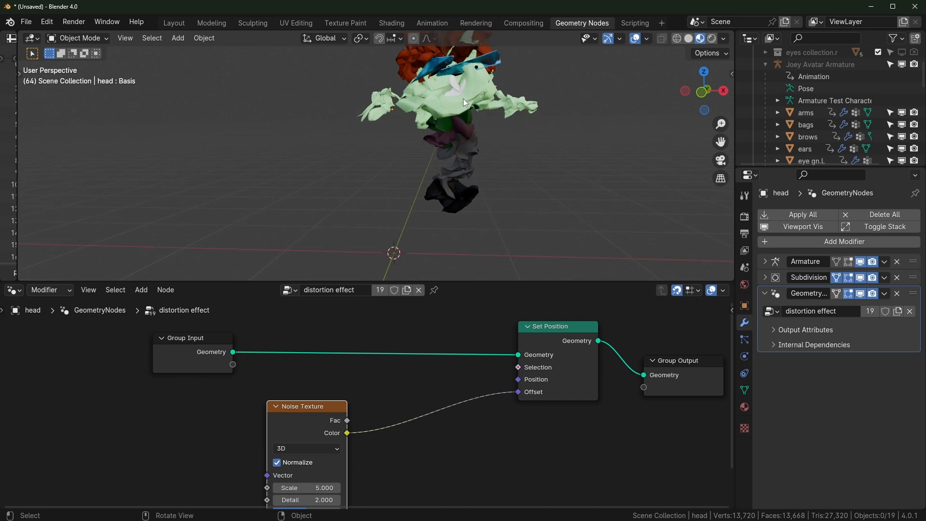
Enlarge the node editor and reposition the Noise Texture so its Scale and Distortion settings show
{"action": "middle_click_drag", "start_coordinate": [349, 449], "coordinate": [362, 369]}
{"action": "scroll", "coordinate": [348, 418], "scroll_direction": "up", "scroll_amount": 2}
{"action": "scroll", "coordinate": [389, 337], "scroll_direction": "down", "scroll_amount": 1}
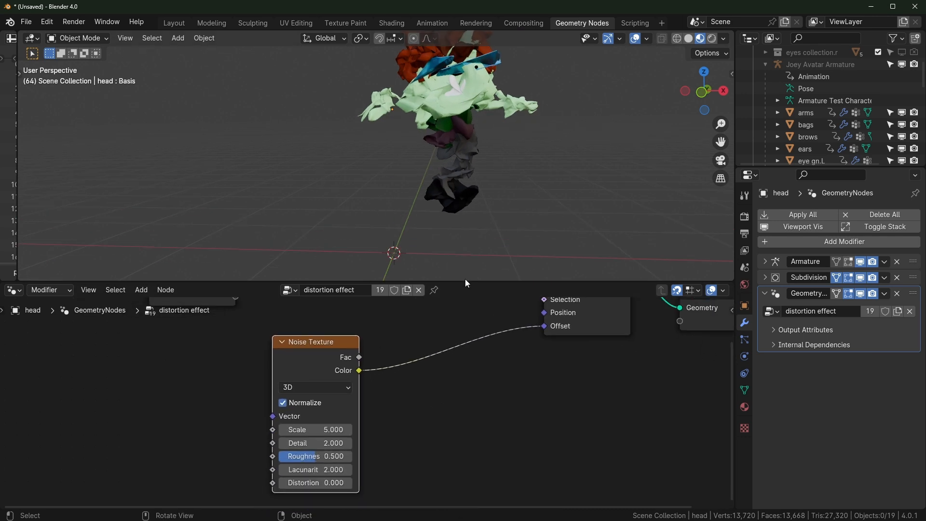
{"action": "mouse_move", "coordinate": [471, 281]}
{"action": "left_mouse_down"}
{"action": "mouse_move", "coordinate": [473, 254]}
{"action": "mouse_move", "coordinate": [474, 268]}
{"action": "left_mouse_up"}
{"action": "middle_click_drag", "start_coordinate": [419, 363], "coordinate": [414, 408]}
{"action": "left_click_drag", "start_coordinate": [323, 381], "coordinate": [300, 381]}
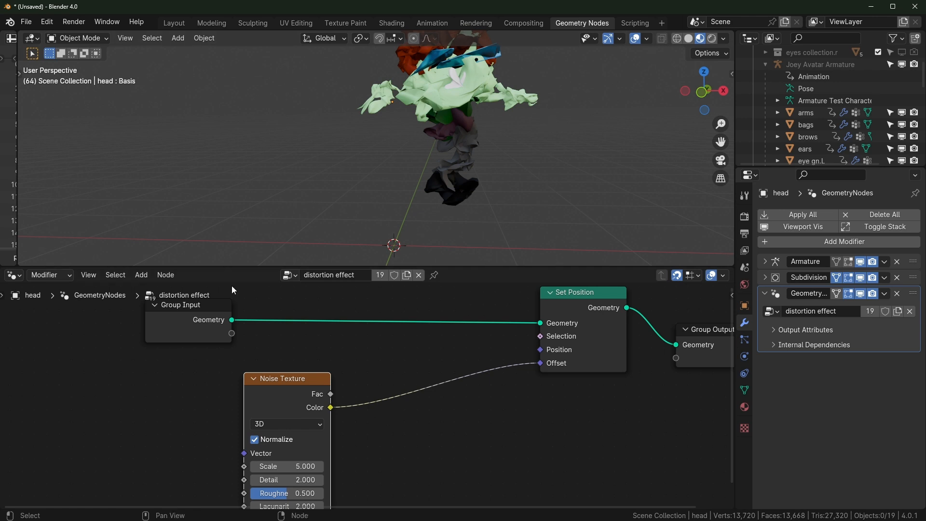
{"action": "middle_click_drag", "start_coordinate": [381, 383], "coordinate": [403, 346]}
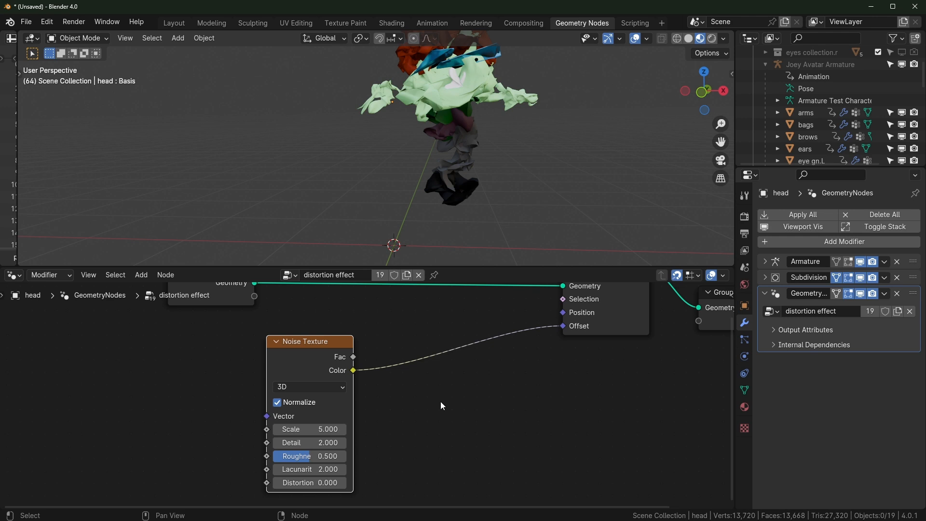
{"action": "key", "text": "shift+a"}
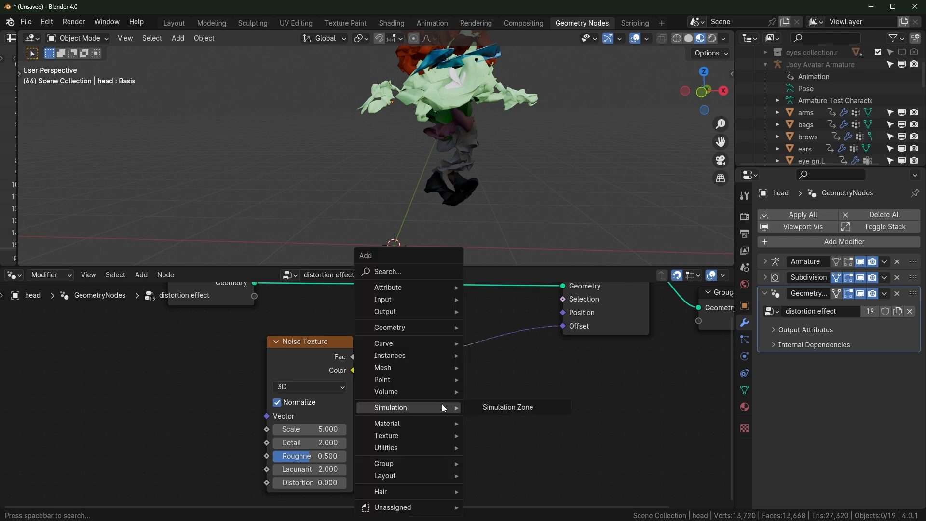
Insert a Vector Math node set to Subtract with 0.5 in all fields on the Color–Offset link
{"action": "type", "text": "math"}
{"action": "left_click", "coordinate": [507, 407]}
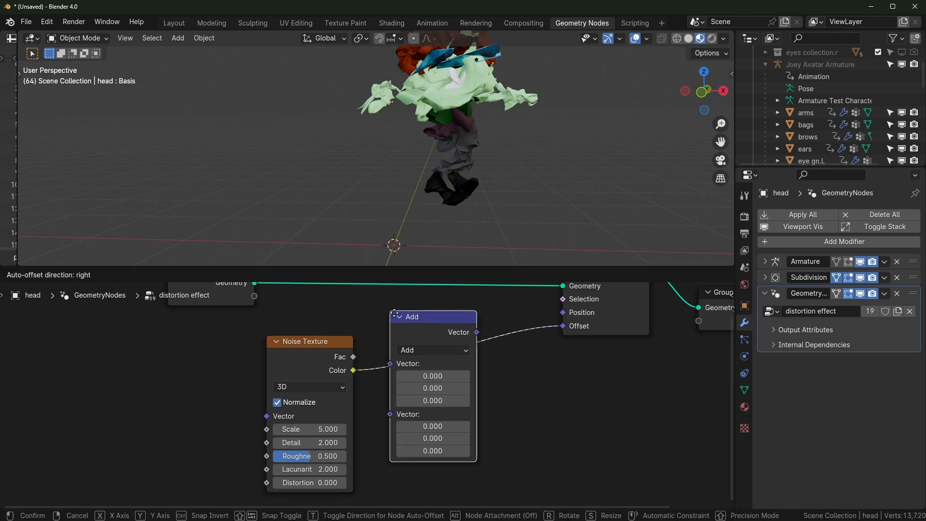
{"action": "left_click", "coordinate": [445, 350]}
{"action": "left_click", "coordinate": [444, 349]}
{"action": "left_click", "coordinate": [461, 166]}
{"action": "left_click_drag", "start_coordinate": [445, 389], "coordinate": [445, 414]}
{"action": "type", "text": ".5"}
{"action": "key", "text": "Return"}
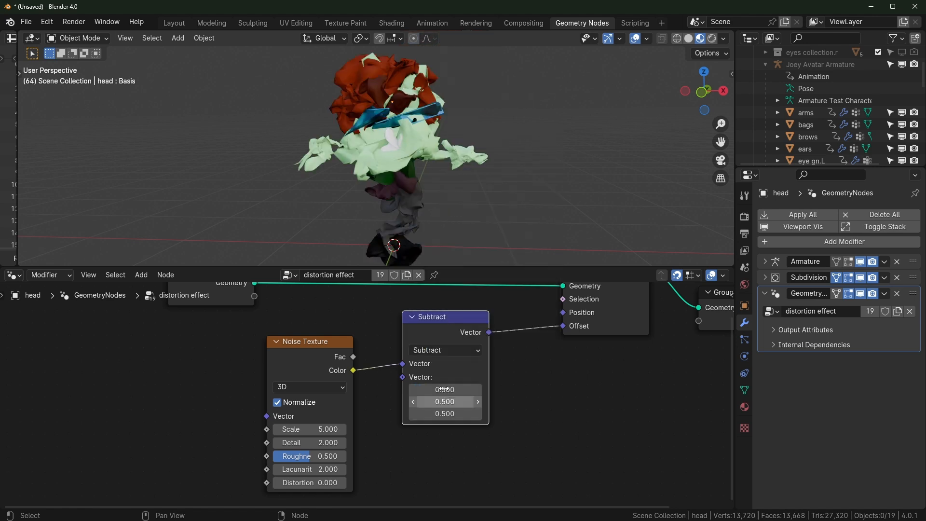
Move Noise and Subtract left, then duplicate Subtract as a Scale node before Offset
{"action": "left_click_drag", "start_coordinate": [304, 369], "coordinate": [172, 370]}
{"action": "left_click_drag", "start_coordinate": [436, 319], "coordinate": [265, 344]}
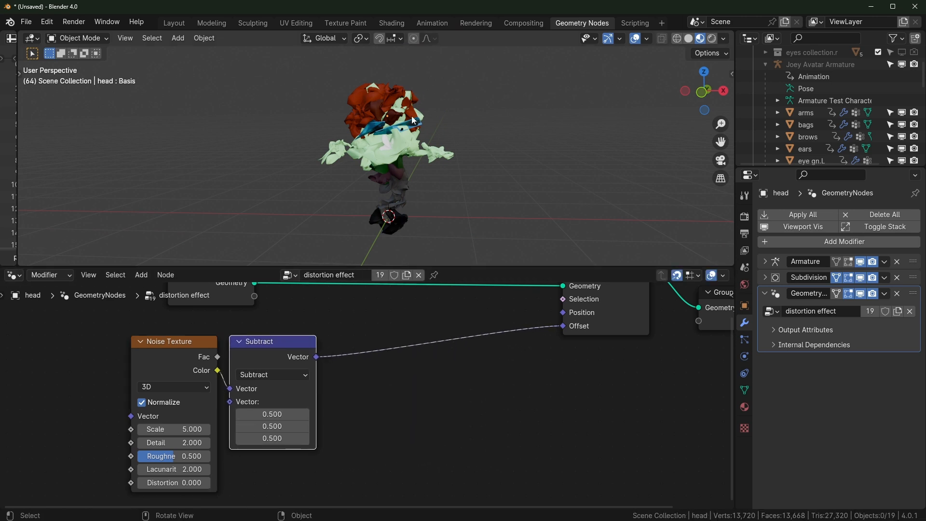
{"action": "key", "text": "shift+d"}
{"action": "left_click", "coordinate": [420, 338]}
{"action": "left_click", "coordinate": [399, 363]}
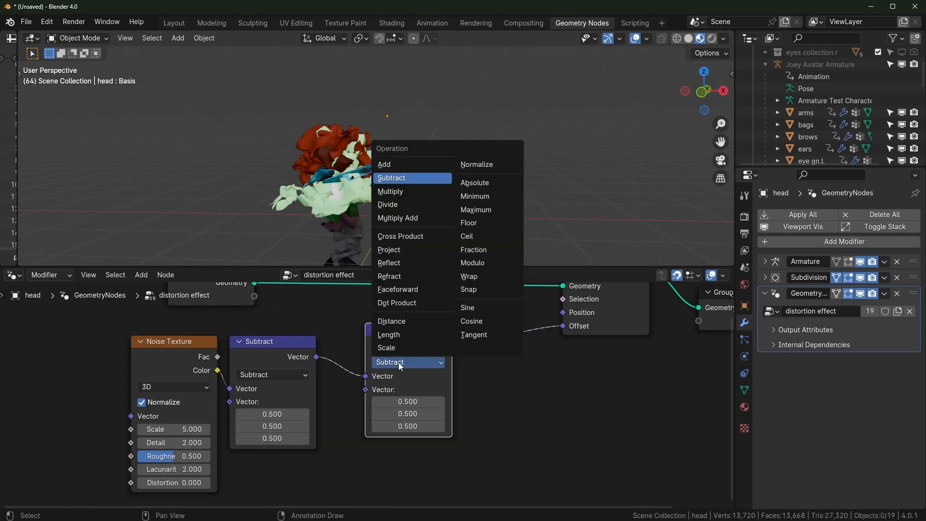
{"action": "left_click", "coordinate": [389, 348]}
{"action": "key", "text": "g"}
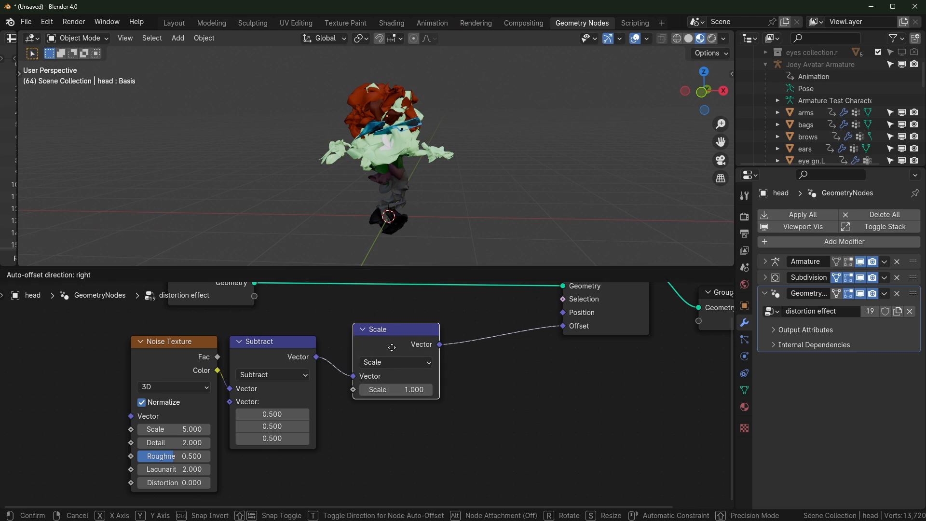
{"action": "left_click", "coordinate": [374, 357]}
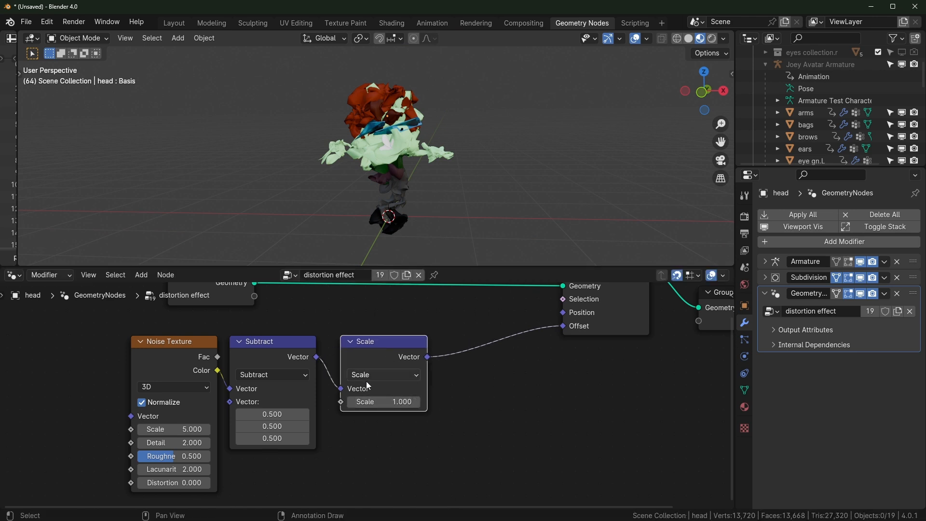
{"action": "left_click_drag", "start_coordinate": [389, 401], "coordinate": [382, 402]}
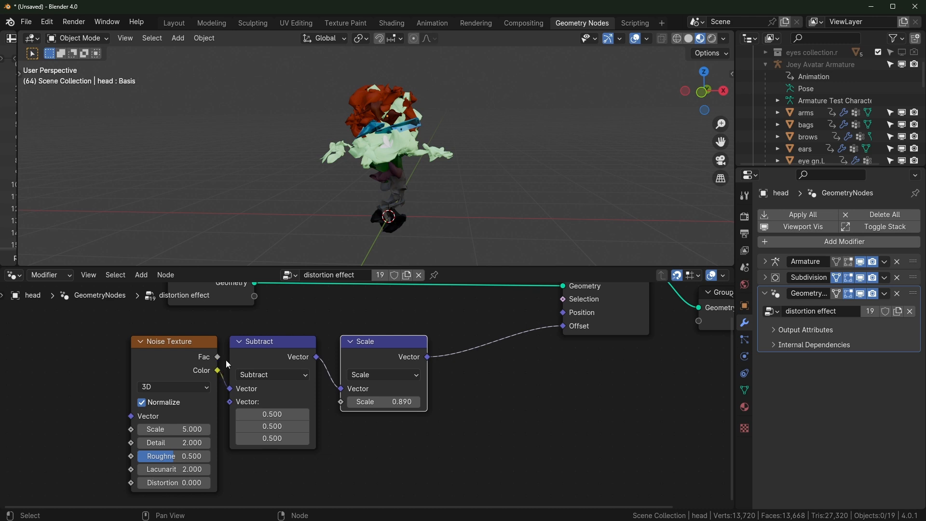
Fine-tune the Scale node's factor to 0.19 for a gentle distortion
{"action": "left_click_drag", "start_coordinate": [218, 357], "coordinate": [362, 372]}
{"action": "right_click", "coordinate": [241, 325]}
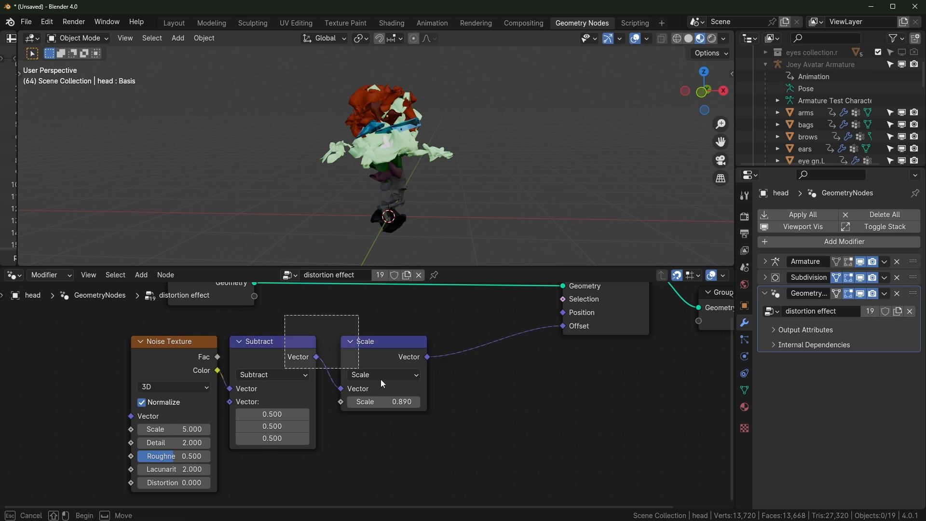
{"action": "left_click_drag", "start_coordinate": [361, 371], "coordinate": [364, 375]}
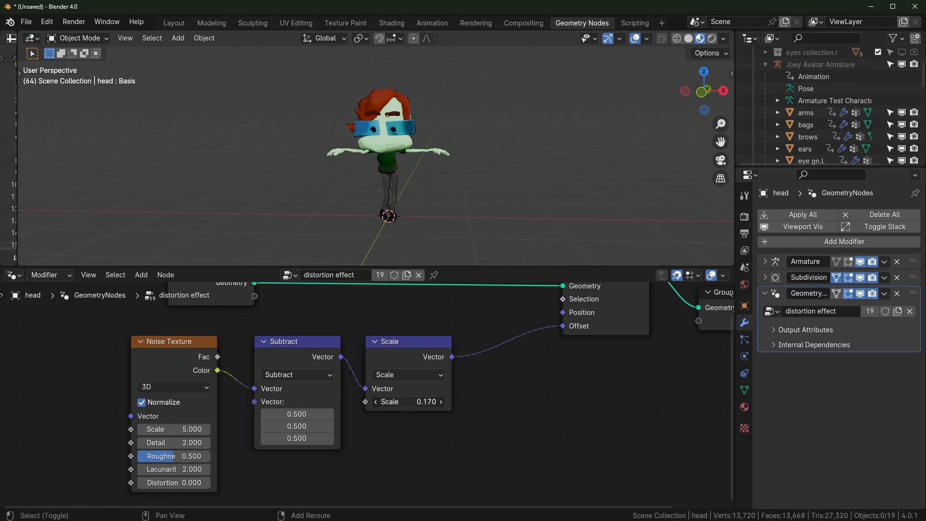
{"action": "left_click_drag", "start_coordinate": [408, 402], "coordinate": [406, 402]}
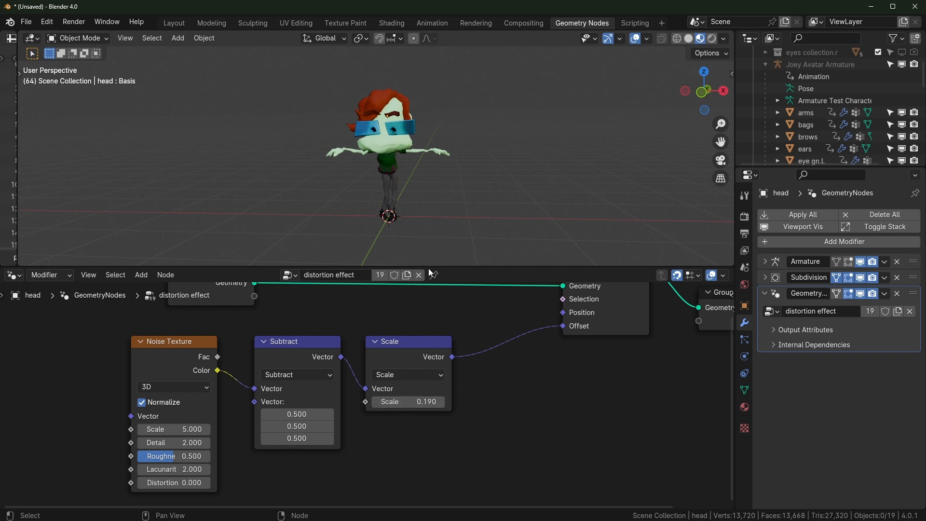
{"action": "scroll", "coordinate": [420, 163], "scroll_direction": "up", "scroll_amount": 4}
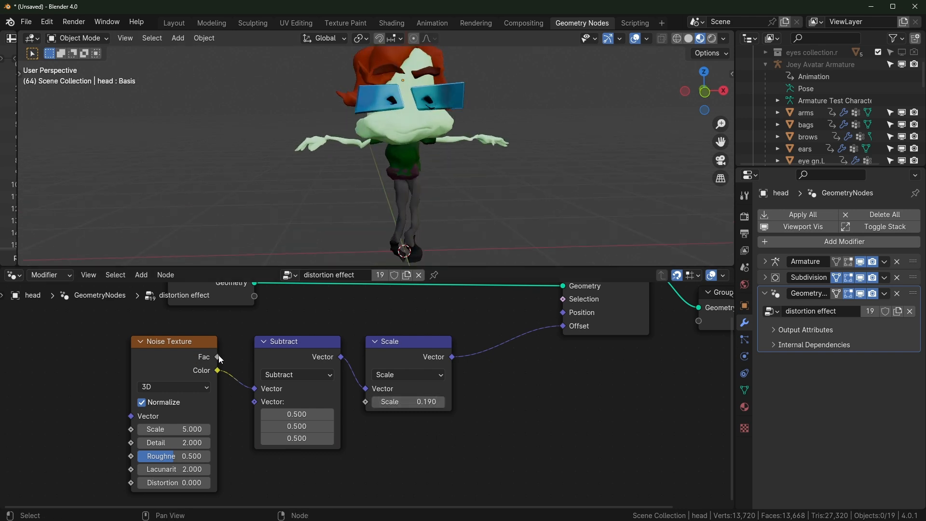
{"action": "scroll", "coordinate": [201, 366], "scroll_direction": "down", "scroll_amount": 3}
Move the three lower nodes down and shift the Noise Texture node left
{"action": "scroll", "coordinate": [212, 361], "scroll_direction": "up", "scroll_amount": 3}
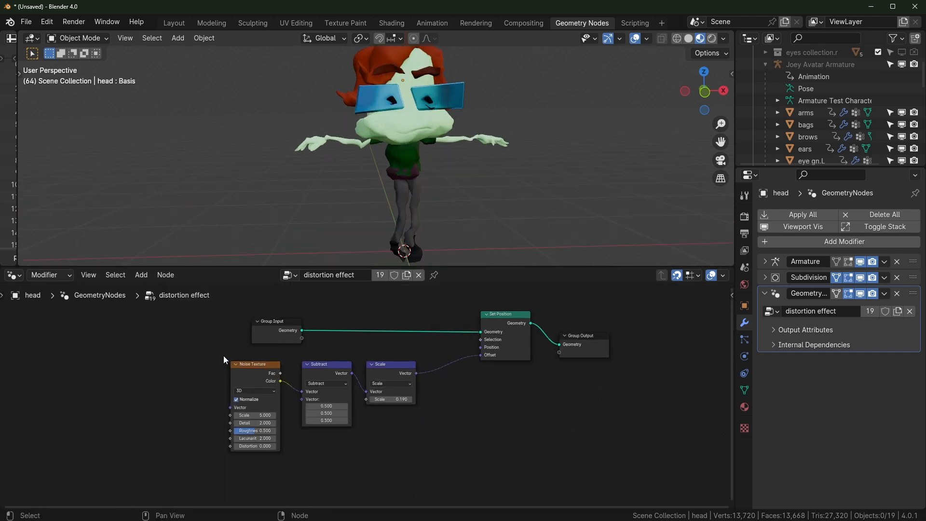
{"action": "left_click_drag", "start_coordinate": [108, 338], "coordinate": [352, 385]}
{"action": "left_click_drag", "start_coordinate": [355, 349], "coordinate": [345, 457]}
{"action": "left_click", "coordinate": [194, 422]}
{"action": "middle_click_drag", "start_coordinate": [193, 423], "coordinate": [249, 396]}
{"action": "left_click_drag", "start_coordinate": [237, 424], "coordinate": [179, 424]}
{"action": "middle_click_drag", "start_coordinate": [369, 378], "coordinate": [365, 404]}
Duplicate a Scale node and feed it a new Normal node's Vector and the noise Fac as scale
{"action": "left_click", "coordinate": [421, 450]}
{"action": "key", "text": "shift+d"}
{"action": "left_click", "coordinate": [355, 361]}
{"action": "key", "text": "shift+a"}
{"action": "type", "text": "norm"}
{"action": "key", "text": "Return"}
{"action": "left_click", "coordinate": [171, 361]}
{"action": "left_click_drag", "start_coordinate": [235, 374], "coordinate": [312, 379]}
{"action": "left_click_drag", "start_coordinate": [205, 452], "coordinate": [313, 390]}
{"action": "left_click_drag", "start_coordinate": [356, 357], "coordinate": [336, 357]}
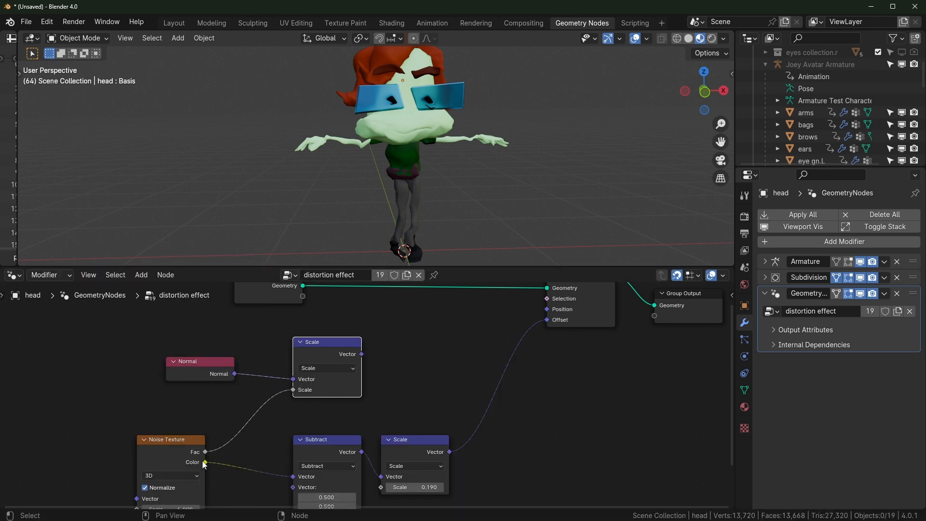
Chain a second Scale node at 0.190 between the Normal-based Scale and Set Position's Offset
{"action": "key", "text": "shift+d"}
{"action": "left_click", "coordinate": [414, 329]}
{"action": "left_click_drag", "start_coordinate": [547, 318], "coordinate": [507, 338]}
{"action": "left_click_drag", "start_coordinate": [361, 354], "coordinate": [548, 324]}
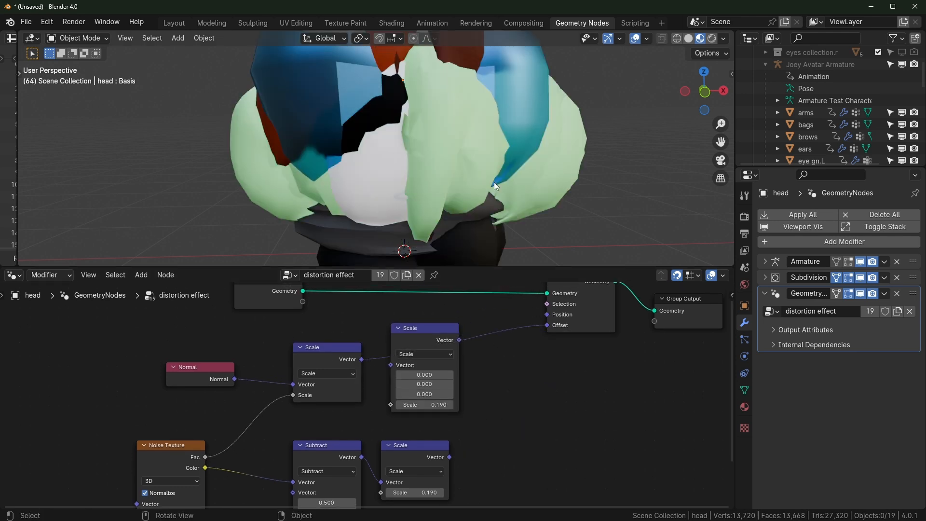
{"action": "mouse_move", "coordinate": [442, 342]}
{"action": "left_mouse_down"}
{"action": "mouse_move", "coordinate": [452, 331]}
{"action": "mouse_move", "coordinate": [441, 333]}
{"action": "left_mouse_up"}
{"action": "mouse_move", "coordinate": [441, 376]}
{"action": "left_mouse_down", "text": "shift"}
{"action": "mouse_move", "coordinate": [381, 375]}
{"action": "mouse_move", "coordinate": [440, 376]}
{"action": "left_mouse_up", "text": "shift"}
{"action": "middle_click_drag", "start_coordinate": [257, 437], "coordinate": [279, 415]}
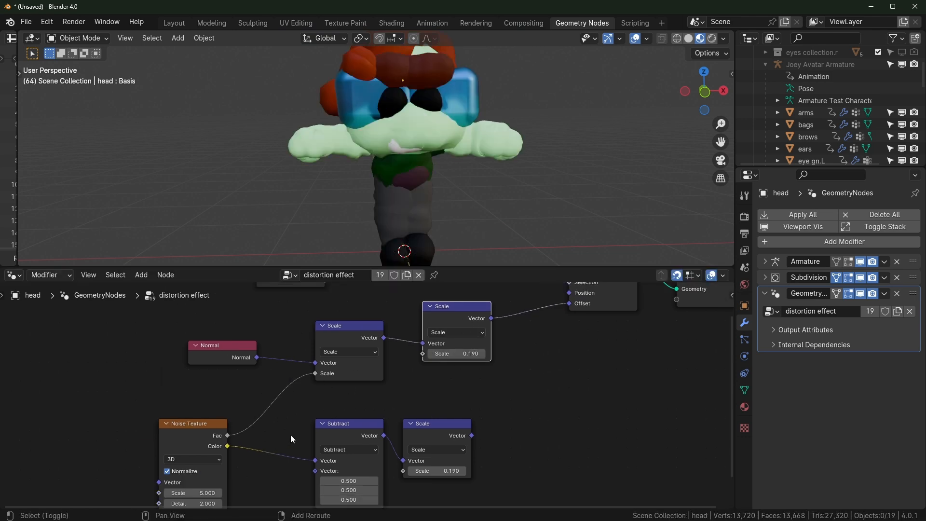
{"action": "key", "text": "shift+a"}
Insert a Math node set to Subtract (0.5) on the noise Fac link
{"action": "type", "text": "math"}
{"action": "key", "text": "Return"}
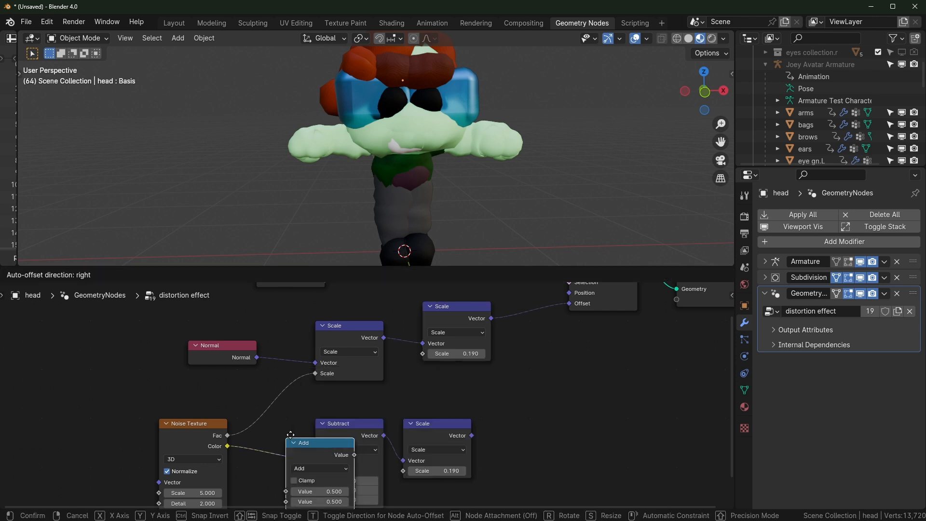
{"action": "left_click", "coordinate": [267, 361]}
{"action": "left_click", "coordinate": [295, 400]}
{"action": "left_click", "coordinate": [298, 364]}
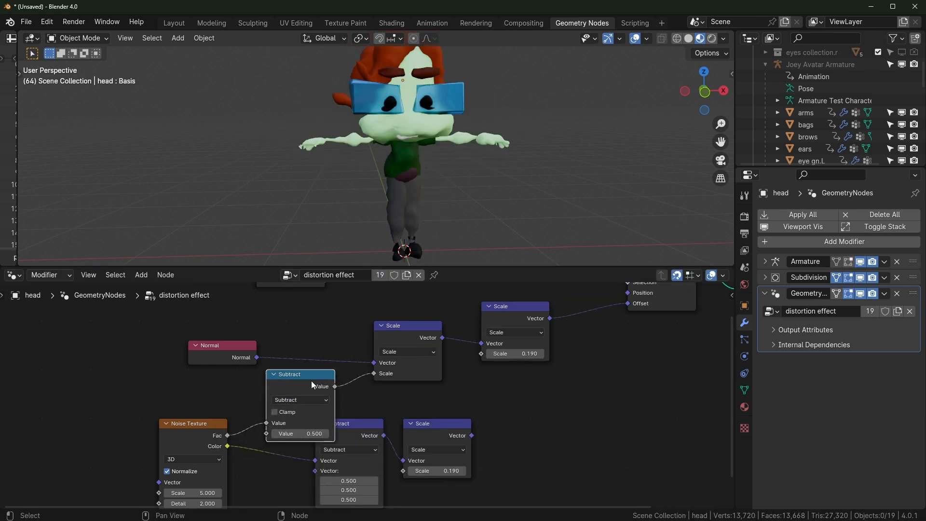
Arrange the Subtract, Scale and Normal nodes neatly and orbit to the character's front
{"action": "mouse_move", "coordinate": [506, 354]}
{"action": "left_mouse_down"}
{"action": "mouse_move", "coordinate": [489, 354]}
{"action": "mouse_move", "coordinate": [507, 353]}
{"action": "left_mouse_up"}
{"action": "middle_click_drag", "start_coordinate": [501, 377], "coordinate": [490, 361]}
{"action": "left_click_drag", "start_coordinate": [346, 426], "coordinate": [297, 465]}
{"action": "left_click_drag", "start_coordinate": [424, 410], "coordinate": [366, 448]}
{"action": "scroll", "coordinate": [411, 183], "scroll_direction": "up", "scroll_amount": 3}
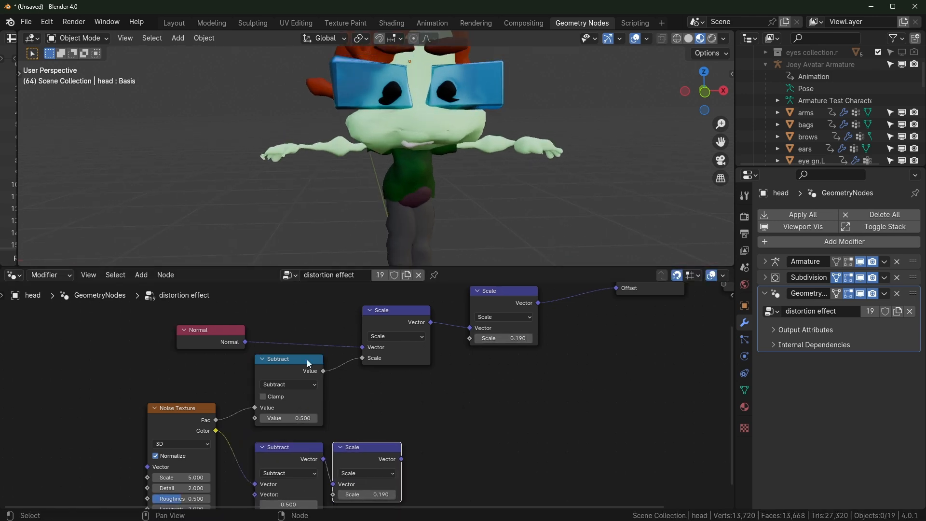
{"action": "left_click_drag", "start_coordinate": [210, 335], "coordinate": [289, 325]}
{"action": "middle_click_drag", "start_coordinate": [390, 162], "coordinate": [408, 171]}
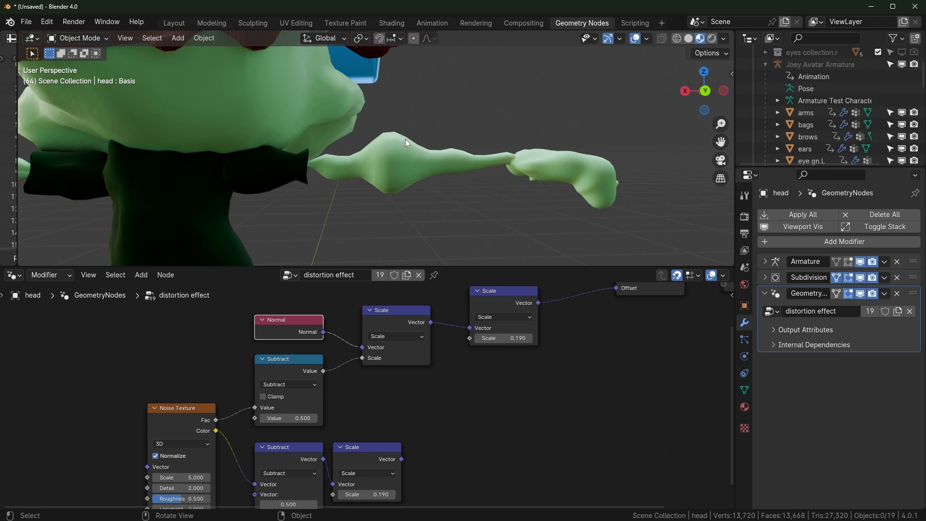
{"action": "middle_click_drag", "start_coordinate": [449, 189], "coordinate": [236, 208]}
{"action": "middle_click_drag", "start_coordinate": [373, 389], "coordinate": [352, 370]}
Feed the lower Scale output into the final Scale node and raise its value to 1.670
{"action": "left_click_drag", "start_coordinate": [381, 442], "coordinate": [450, 377]}
{"action": "left_click_drag", "start_coordinate": [476, 349], "coordinate": [486, 359]}
{"action": "middle_click_drag", "start_coordinate": [459, 400], "coordinate": [497, 343]}
{"action": "left_click_drag", "start_coordinate": [537, 342], "coordinate": [650, 342], "text": "shift"}
{"action": "middle_click_drag", "start_coordinate": [509, 171], "coordinate": [528, 160]}
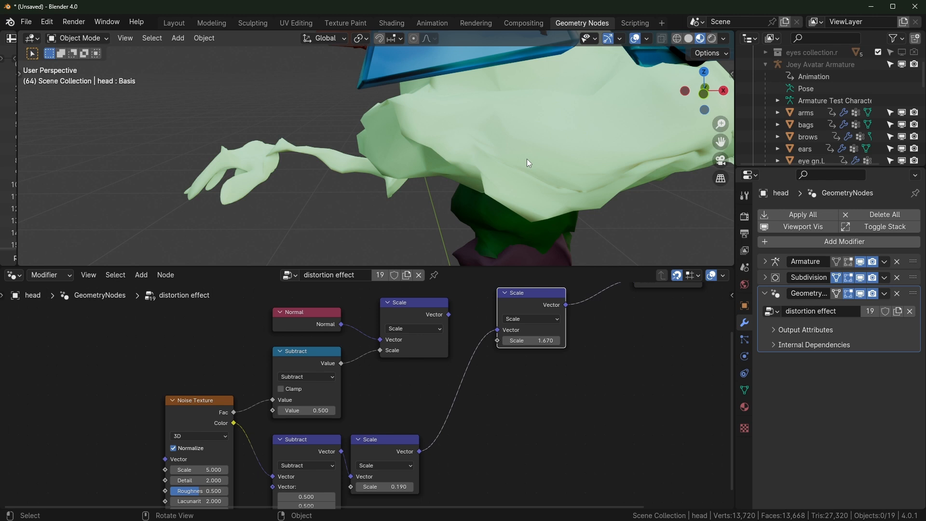
Place the final Scale node beside the lower Scale and lower its value to soften the distortion
{"action": "scroll", "coordinate": [562, 360], "scroll_direction": "down", "scroll_amount": 6}
{"action": "middle_click_drag", "start_coordinate": [562, 360], "coordinate": [456, 350]}
{"action": "scroll", "coordinate": [456, 349], "scroll_direction": "up", "scroll_amount": 3}
{"action": "left_click_drag", "start_coordinate": [447, 307], "coordinate": [446, 400]}
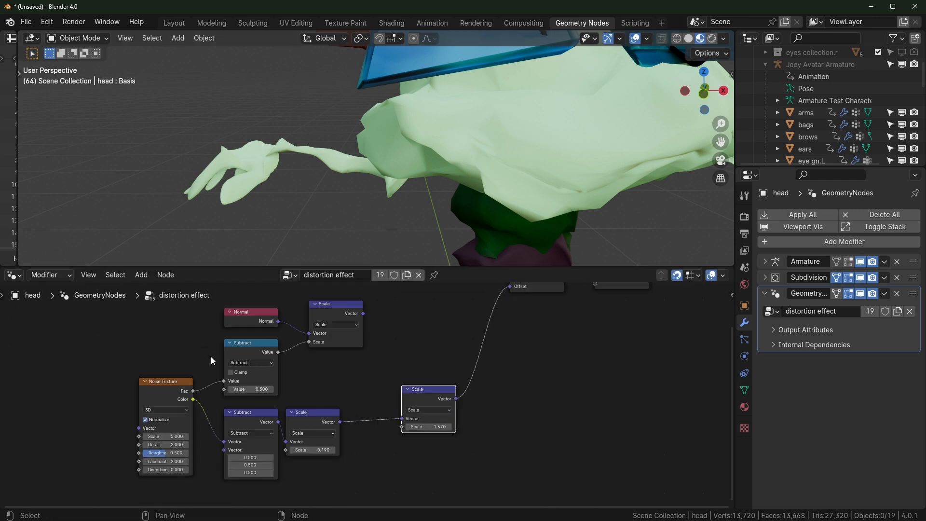
{"action": "scroll", "coordinate": [543, 192], "scroll_direction": "down", "scroll_amount": 6}
{"action": "scroll", "coordinate": [531, 195], "scroll_direction": "up", "scroll_amount": 6}
{"action": "scroll", "coordinate": [362, 446], "scroll_direction": "up", "scroll_amount": 1}
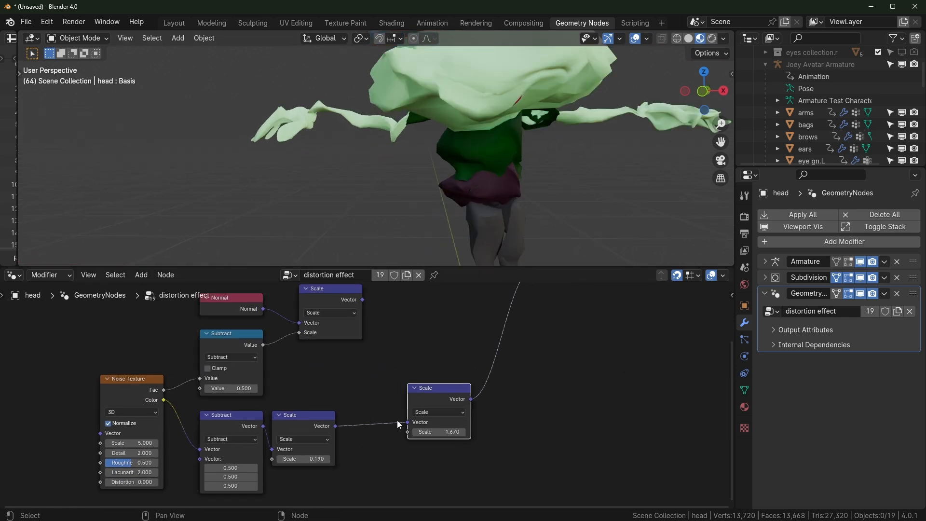
{"action": "middle_click_drag", "start_coordinate": [460, 154], "coordinate": [499, 157]}
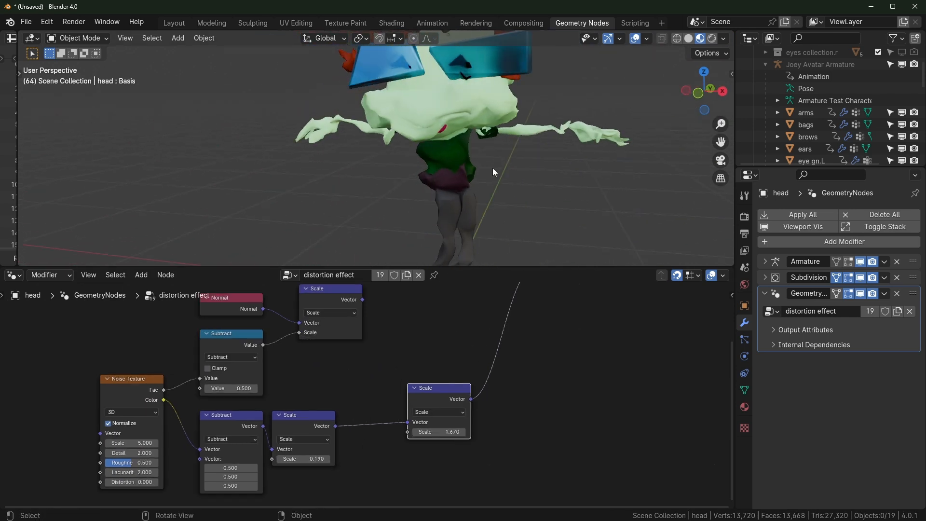
{"action": "left_click_drag", "start_coordinate": [444, 433], "coordinate": [388, 433]}
Maximize the 3D viewport with Ctrl+Space and orbit around the character's torso
{"action": "scroll", "coordinate": [529, 163], "scroll_direction": "up", "scroll_amount": 4}
{"action": "key", "text": "ctrl+space"}
{"action": "middle_click_drag", "start_coordinate": [579, 284], "coordinate": [356, 233]}
{"action": "left_click", "coordinate": [356, 233]}
{"action": "middle_click_drag", "start_coordinate": [439, 241], "coordinate": [521, 236]}
{"action": "scroll", "coordinate": [565, 223], "scroll_direction": "down", "scroll_amount": 3}
{"action": "scroll", "coordinate": [566, 222], "scroll_direction": "up", "scroll_amount": 3}
{"action": "scroll", "coordinate": [541, 256], "scroll_direction": "down", "scroll_amount": 2}
{"action": "middle_click_drag", "start_coordinate": [576, 278], "coordinate": [557, 280]}
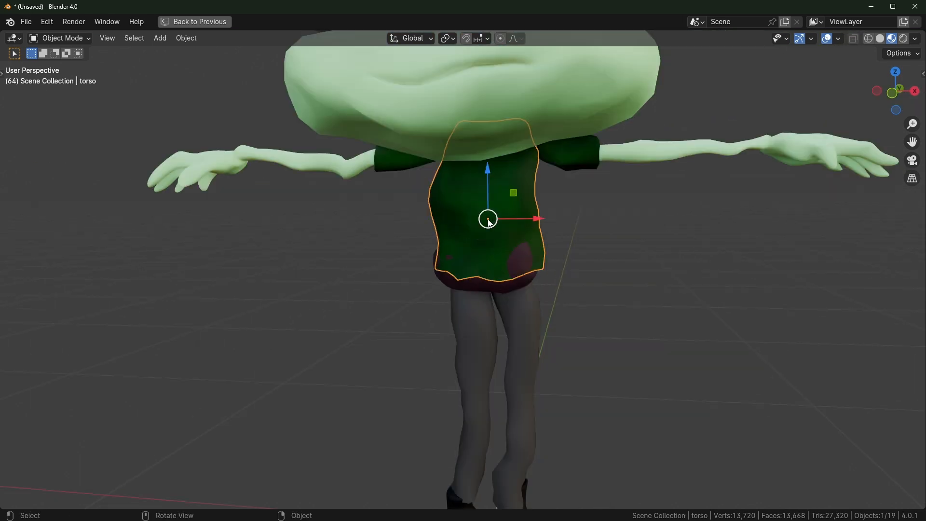
Select the legs, torso, arms and head in turn to inspect their distortion
{"action": "left_click", "coordinate": [534, 328]}
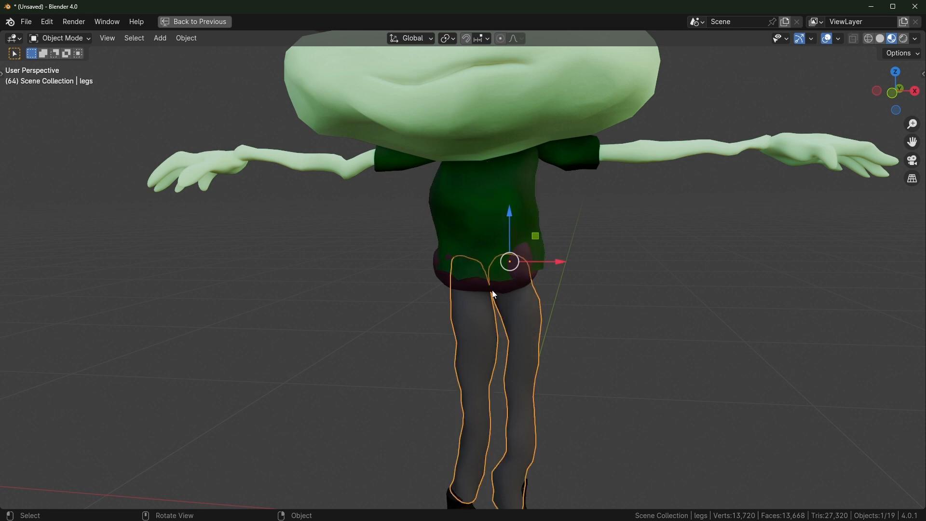
{"action": "left_click", "coordinate": [523, 175]}
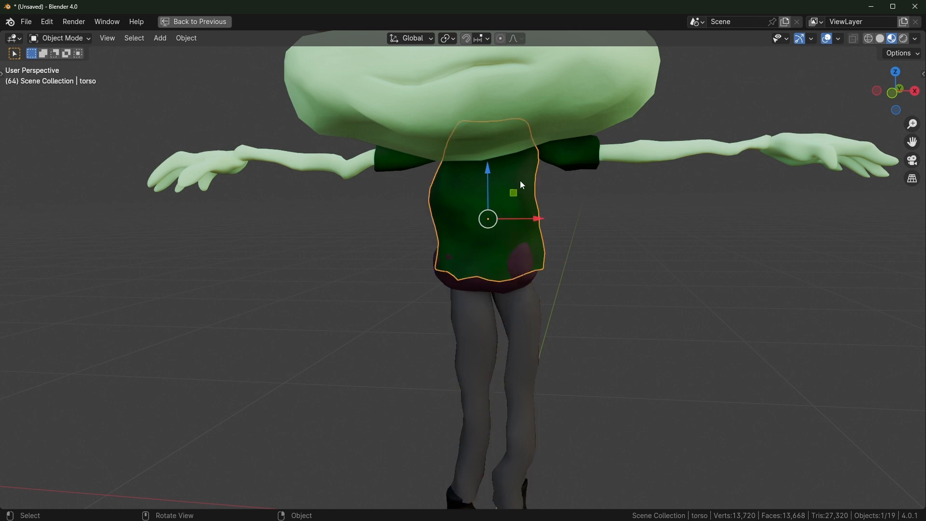
{"action": "left_click", "coordinate": [635, 152]}
{"action": "left_click", "coordinate": [613, 84]}
{"action": "scroll", "coordinate": [563, 232], "scroll_direction": "down", "scroll_amount": 5}
{"action": "scroll", "coordinate": [506, 234], "scroll_direction": "up", "scroll_amount": 4}
{"action": "scroll", "coordinate": [506, 236], "scroll_direction": "up", "scroll_amount": 2}
{"action": "scroll", "coordinate": [504, 241], "scroll_direction": "down", "scroll_amount": 3}
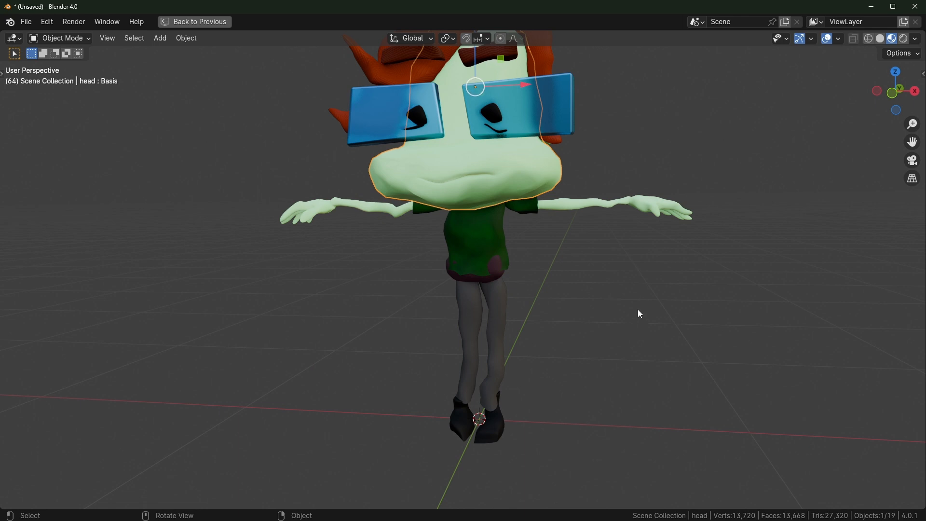
Restore the Geometry Nodes layout, recenter the node tree, deselect the head and level the view
{"action": "key", "text": "ctrl+space"}
{"action": "scroll", "coordinate": [407, 186], "scroll_direction": "down", "scroll_amount": 3}
{"action": "scroll", "coordinate": [454, 196], "scroll_direction": "down", "scroll_amount": 2}
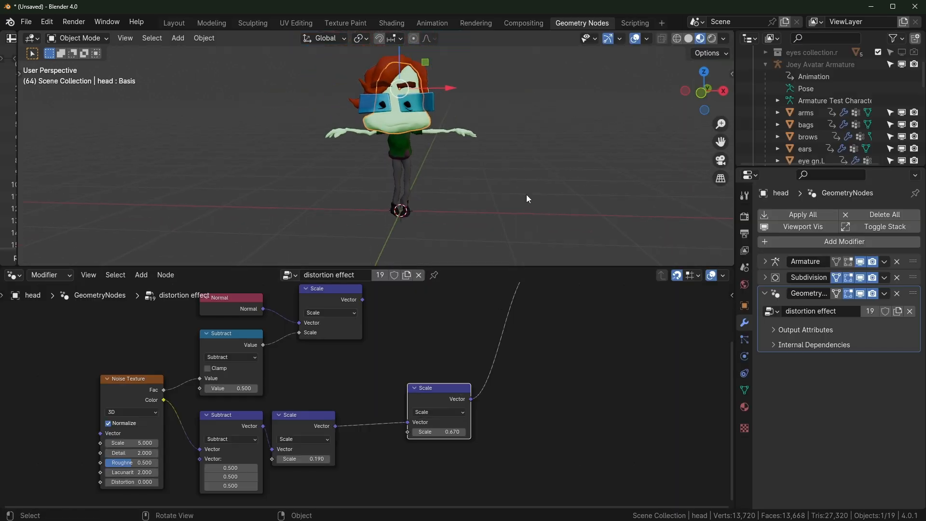
{"action": "middle_click_drag", "start_coordinate": [235, 382], "coordinate": [354, 383]}
{"action": "scroll", "coordinate": [354, 383], "scroll_direction": "up", "scroll_amount": 1}
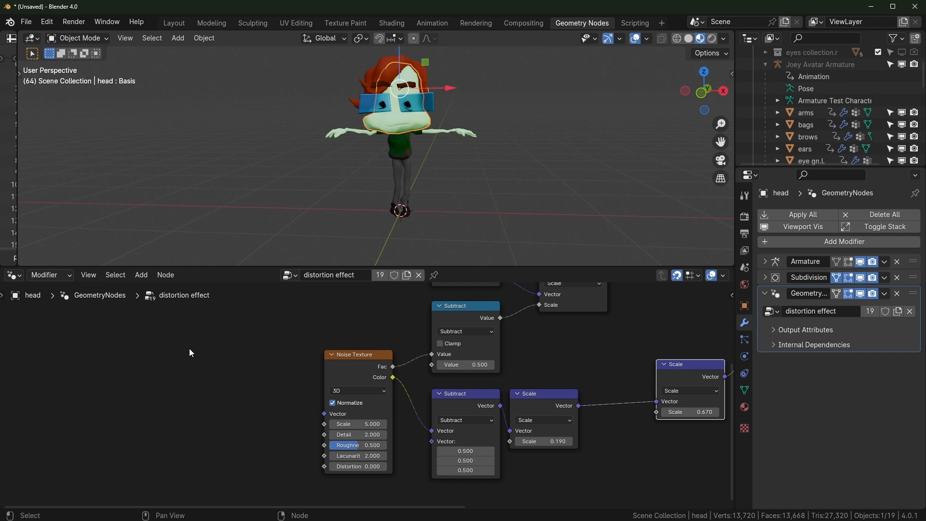
{"action": "scroll", "coordinate": [443, 140], "scroll_direction": "up", "scroll_amount": 5}
{"action": "middle_click_drag", "start_coordinate": [443, 140], "coordinate": [464, 143]}
{"action": "scroll", "coordinate": [462, 148], "scroll_direction": "down", "scroll_amount": 4}
{"action": "scroll", "coordinate": [448, 134], "scroll_direction": "up", "scroll_amount": 2}
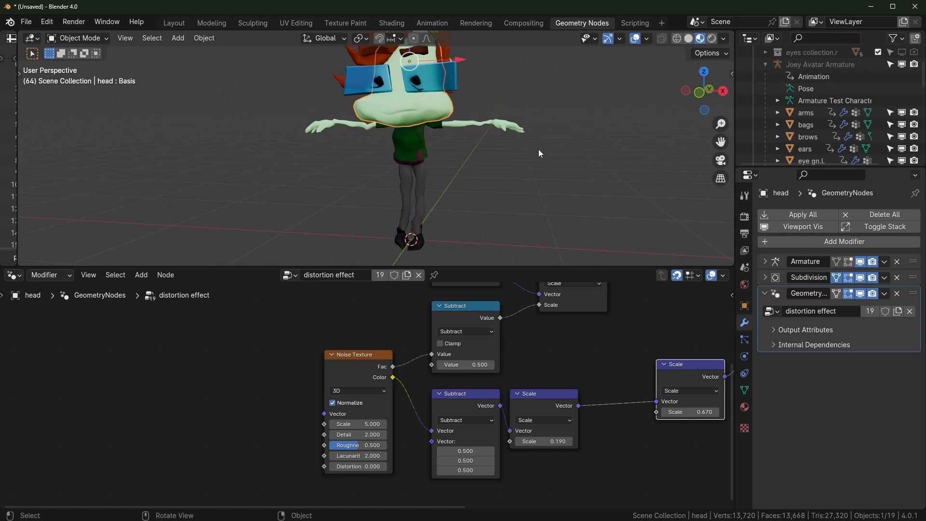
{"action": "left_click", "coordinate": [566, 186]}
{"action": "scroll", "coordinate": [521, 161], "scroll_direction": "down", "scroll_amount": 2}
{"action": "mouse_move", "coordinate": [521, 161]}
{"action": "middle_mouse_down"}
{"action": "mouse_move", "coordinate": [540, 158]}
{"action": "mouse_move", "coordinate": [529, 149]}
{"action": "middle_mouse_up"}
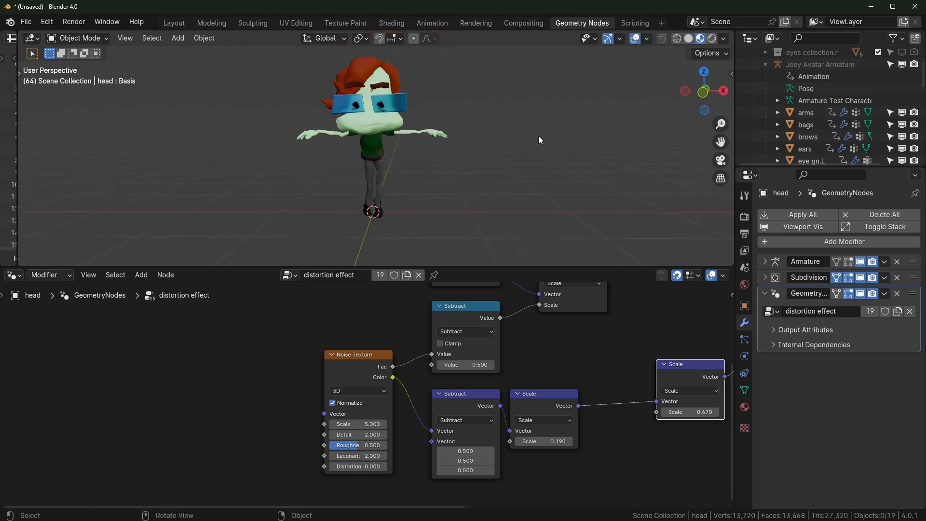
Make Scene Collection active and add a sphere Empty to the scene
{"action": "key", "text": "shift+a"}
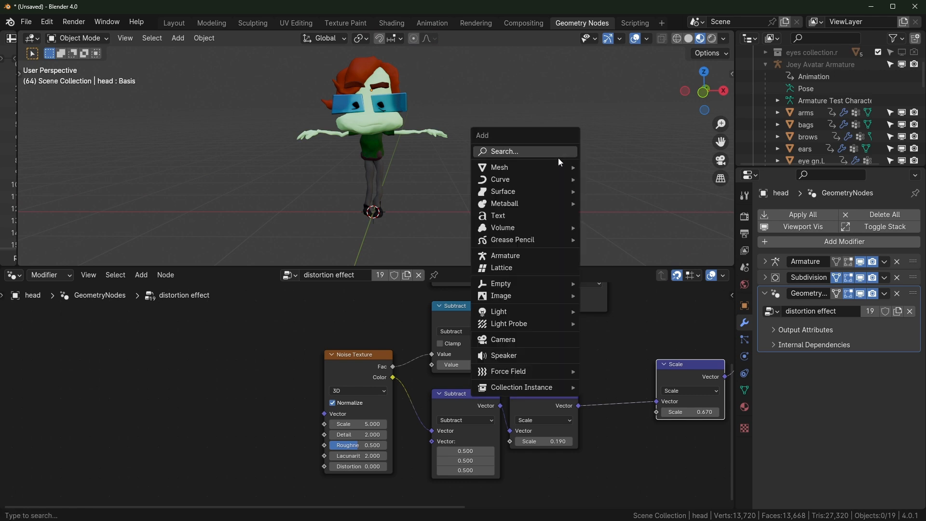
{"action": "scroll", "coordinate": [778, 93], "scroll_direction": "up", "scroll_amount": 4}
{"action": "left_click", "coordinate": [752, 66]}
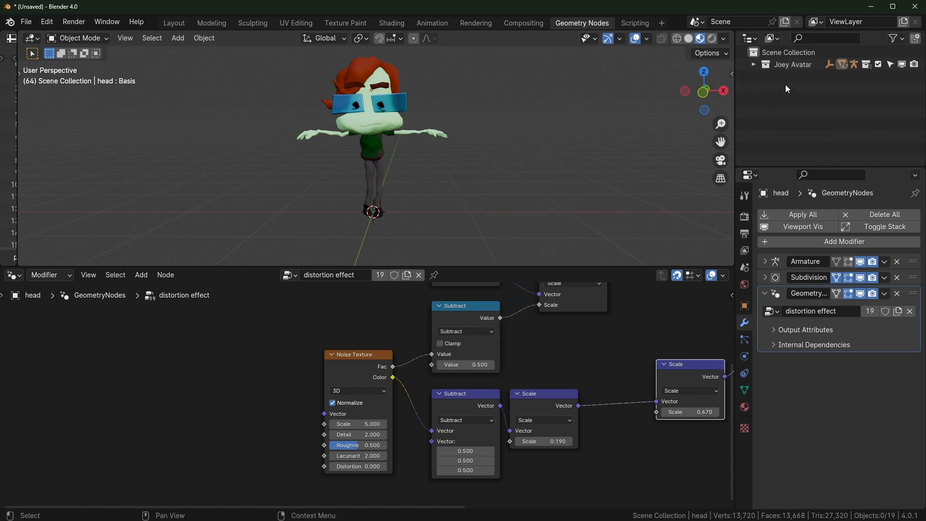
{"action": "left_click", "coordinate": [775, 53]}
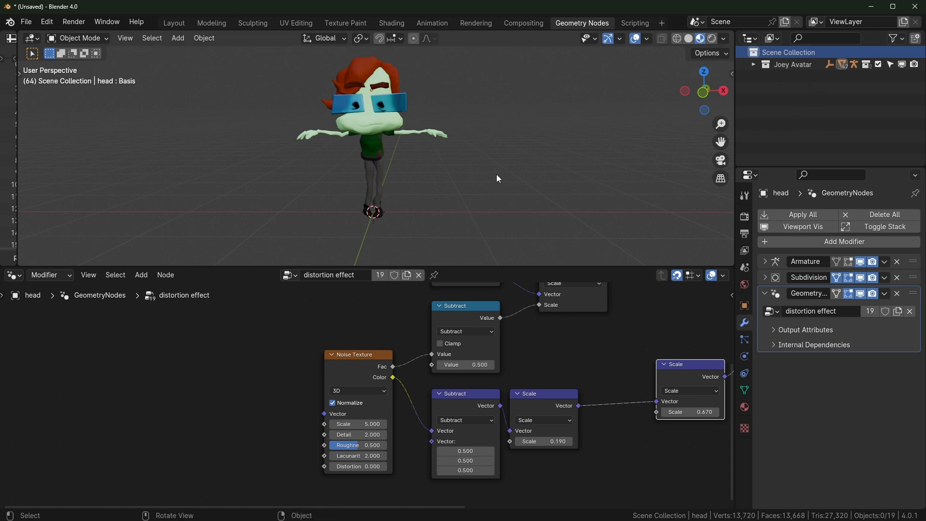
{"action": "key", "text": "shift+a"}
{"action": "mouse_move", "coordinate": [480, 291]}
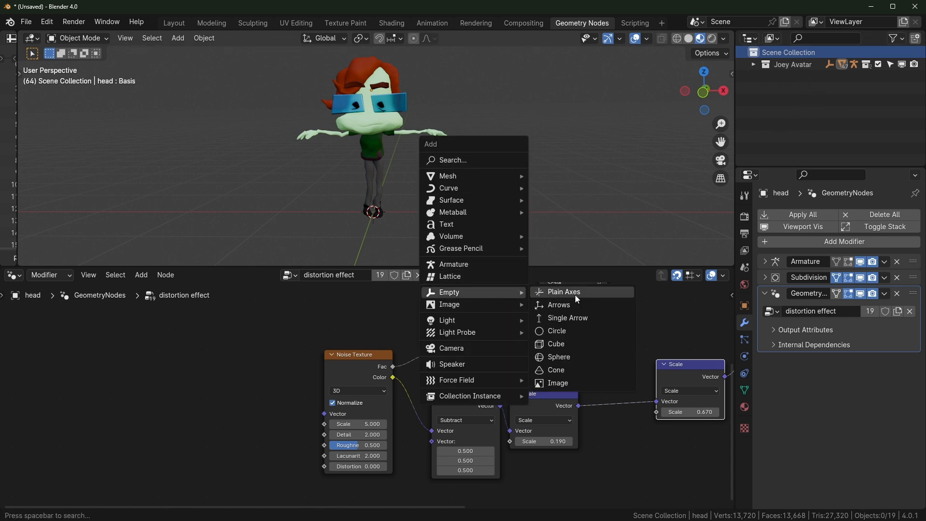
{"action": "left_click", "coordinate": [578, 355]}
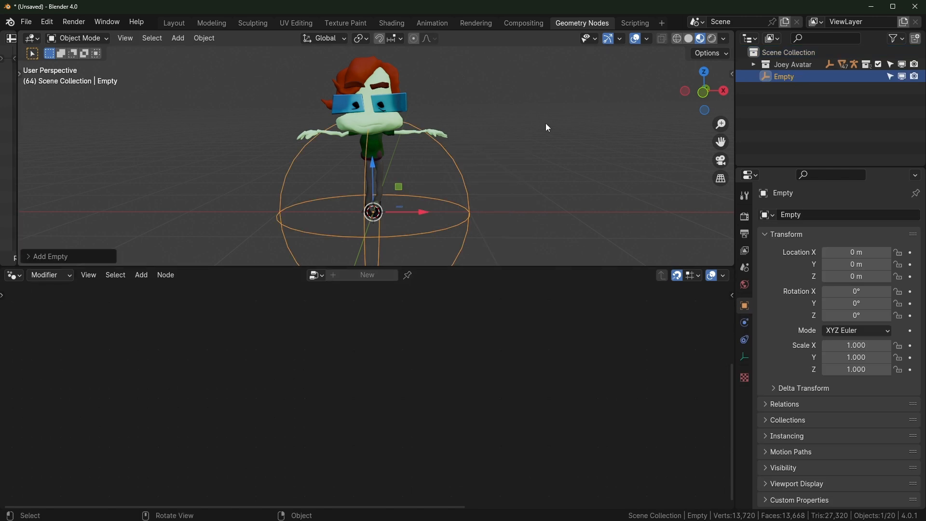
Shrink the Empty's radius to 0.142 m and place it beside the head at X 1.0961 m, Z 0.63862 m
{"action": "left_click", "coordinate": [28, 260]}
{"action": "left_click_drag", "start_coordinate": [140, 165], "coordinate": [98, 165]}
{"action": "left_click_drag", "start_coordinate": [398, 186], "coordinate": [505, 125]}
{"action": "scroll", "coordinate": [519, 160], "scroll_direction": "up", "scroll_amount": 3}
{"action": "middle_click_drag", "start_coordinate": [535, 180], "coordinate": [530, 180]}
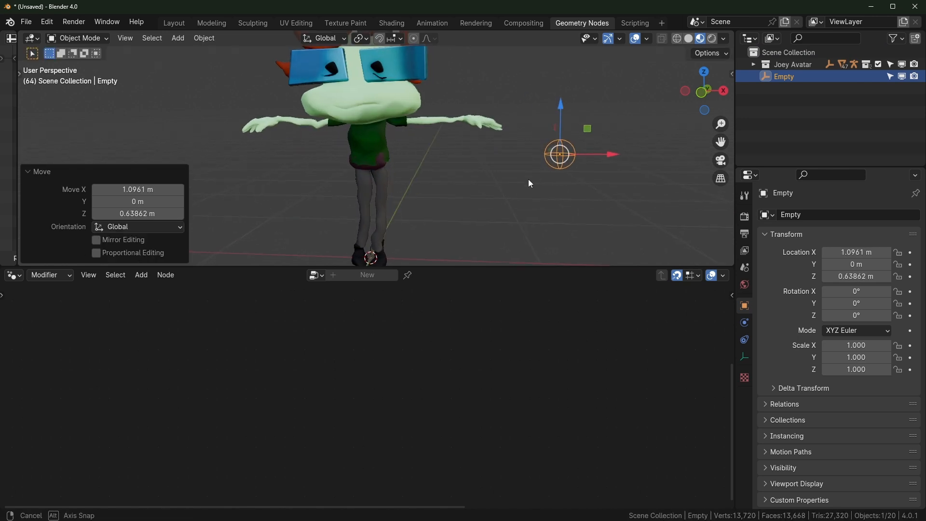
{"action": "scroll", "coordinate": [482, 160], "scroll_direction": "down", "scroll_amount": 1}
Reselect the head and pin the distortion effect tree in the node editor
{"action": "left_click", "coordinate": [389, 120]}
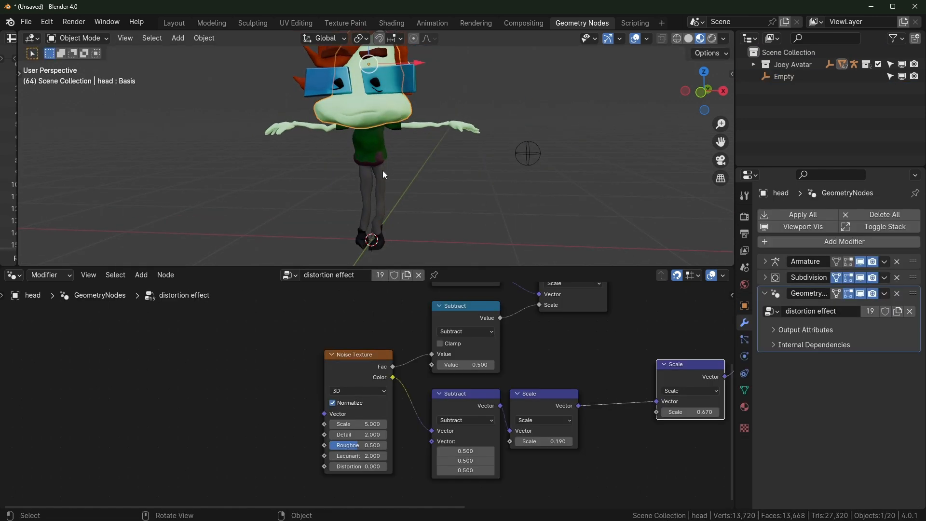
{"action": "left_click", "coordinate": [528, 153]}
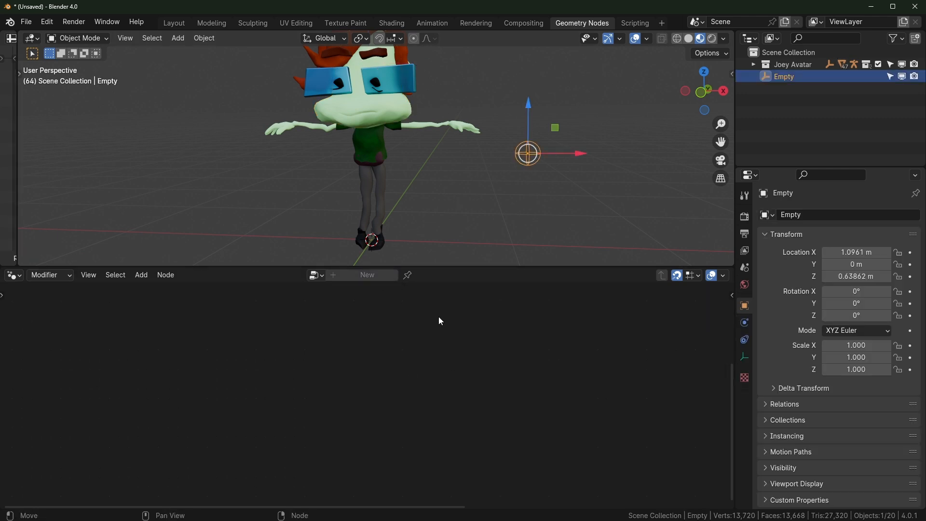
{"action": "left_click", "coordinate": [393, 106]}
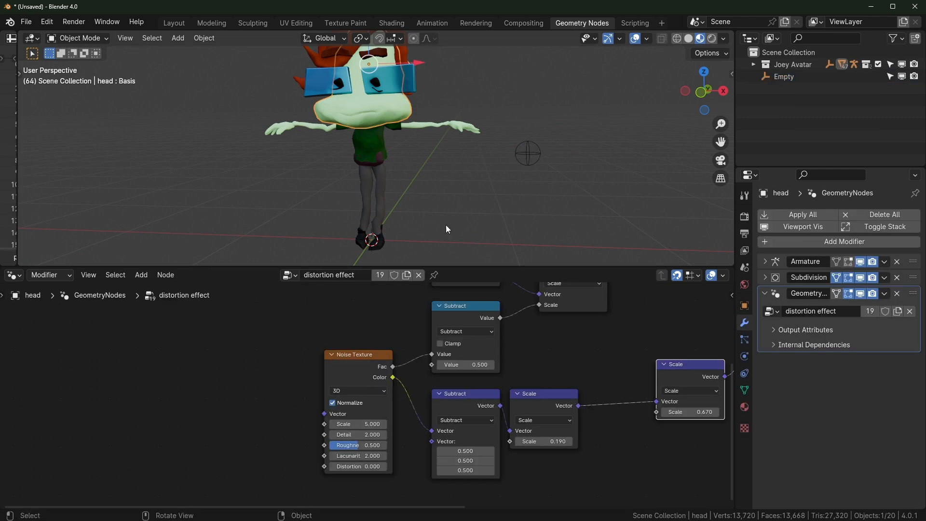
{"action": "left_click", "coordinate": [434, 275]}
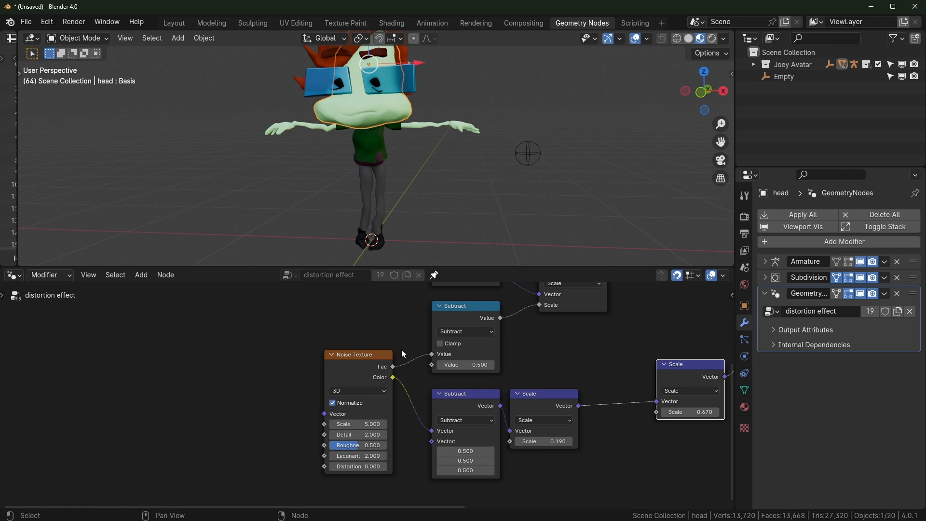
Add an Object Info node for the Empty to the left of the Noise Texture
{"action": "left_click", "coordinate": [530, 155]}
{"action": "mouse_move", "coordinate": [353, 346]}
{"action": "middle_mouse_down"}
{"action": "mouse_move", "coordinate": [327, 352]}
{"action": "mouse_move", "coordinate": [343, 347]}
{"action": "middle_mouse_up"}
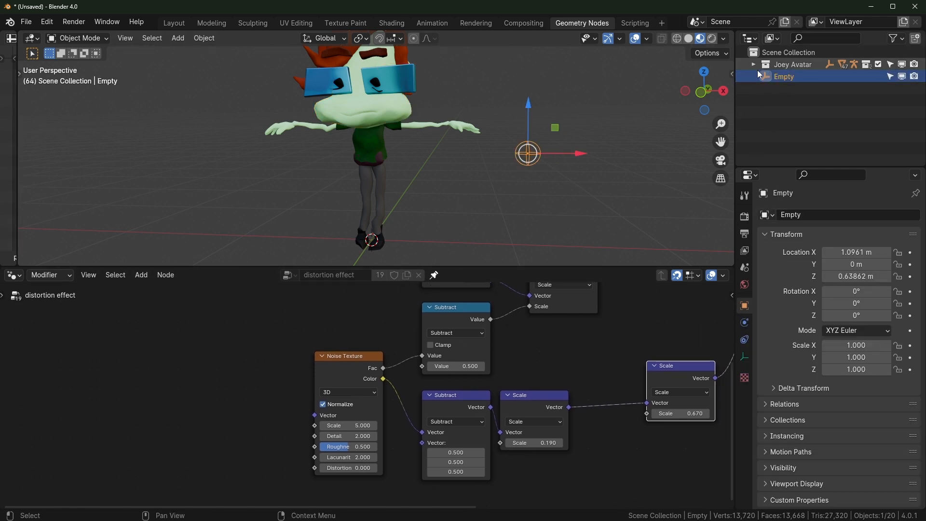
{"action": "left_click_drag", "start_coordinate": [790, 77], "coordinate": [192, 376]}
{"action": "middle_click_drag", "start_coordinate": [192, 375], "coordinate": [220, 381]}
{"action": "left_click_drag", "start_coordinate": [220, 381], "coordinate": [185, 372]}
{"action": "scroll", "coordinate": [275, 399], "scroll_direction": "up", "scroll_amount": 4}
{"action": "middle_click_drag", "start_coordinate": [275, 399], "coordinate": [360, 386]}
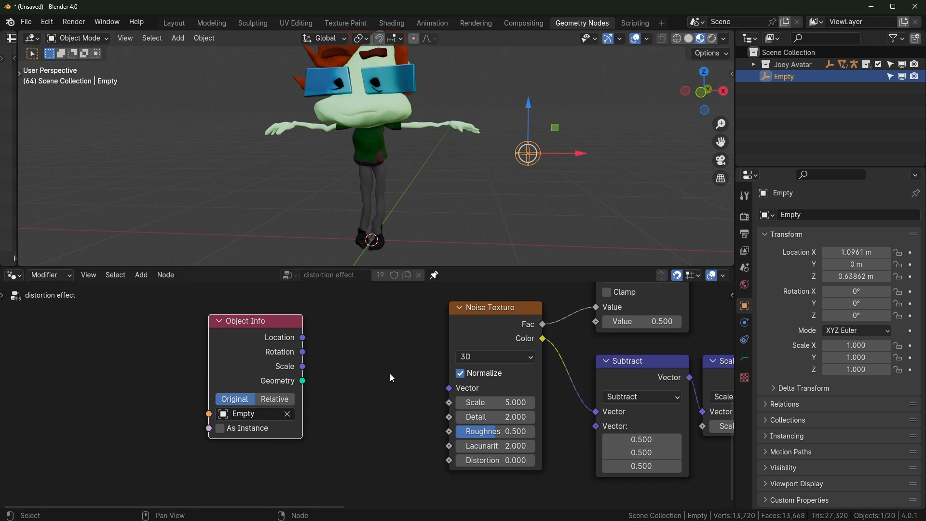
{"action": "middle_click_drag", "start_coordinate": [393, 374], "coordinate": [410, 390]}
{"action": "left_click_drag", "start_coordinate": [241, 351], "coordinate": [188, 352]}
Link the Empty's Location into the noise Vector, test-move the Empty, then detach that link
{"action": "mouse_move", "coordinate": [268, 355]}
{"action": "left_mouse_down"}
{"action": "mouse_move", "coordinate": [322, 351]}
{"action": "mouse_move", "coordinate": [371, 289]}
{"action": "mouse_move", "coordinate": [265, 351]}
{"action": "left_mouse_up"}
{"action": "left_click_drag", "start_coordinate": [362, 372], "coordinate": [467, 404]}
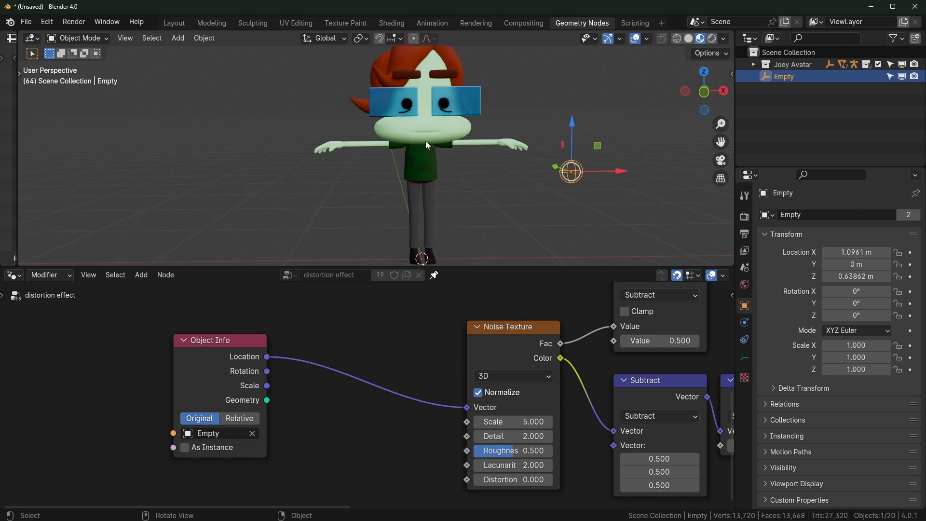
{"action": "left_click_drag", "start_coordinate": [581, 171], "coordinate": [631, 187]}
{"action": "right_click", "coordinate": [635, 181]}
{"action": "key", "text": "g"}
{"action": "right_click", "coordinate": [577, 181]}
{"action": "left_click_drag", "start_coordinate": [468, 408], "coordinate": [381, 379]}
Add a Position node above Object Info, leaving the Noise Texture Vector input unconnected
{"action": "left_click_drag", "start_coordinate": [239, 356], "coordinate": [160, 329]}
{"action": "left_click", "coordinate": [287, 359]}
{"action": "key", "text": "shift+a"}
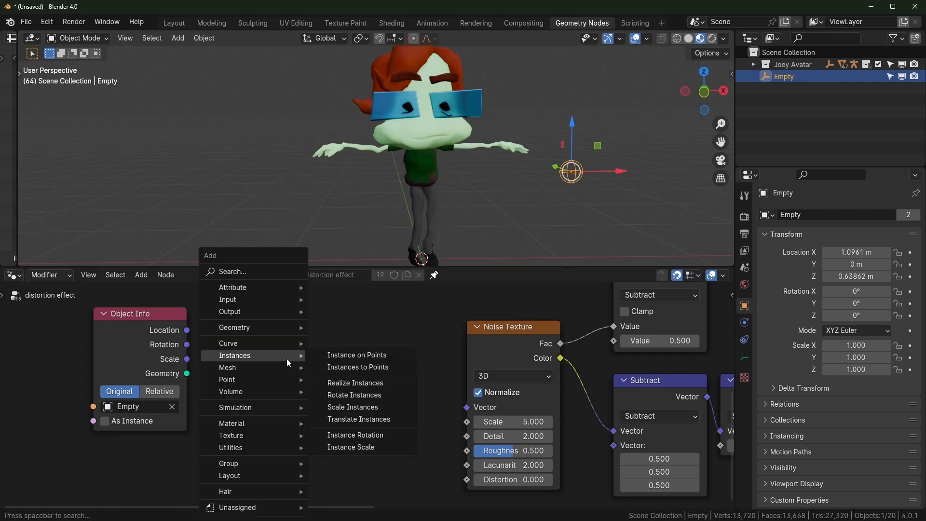
{"action": "type", "text": "pos"}
{"action": "key", "text": "Return"}
{"action": "left_click", "coordinate": [286, 359]}
{"action": "left_click_drag", "start_coordinate": [375, 384], "coordinate": [469, 425]}
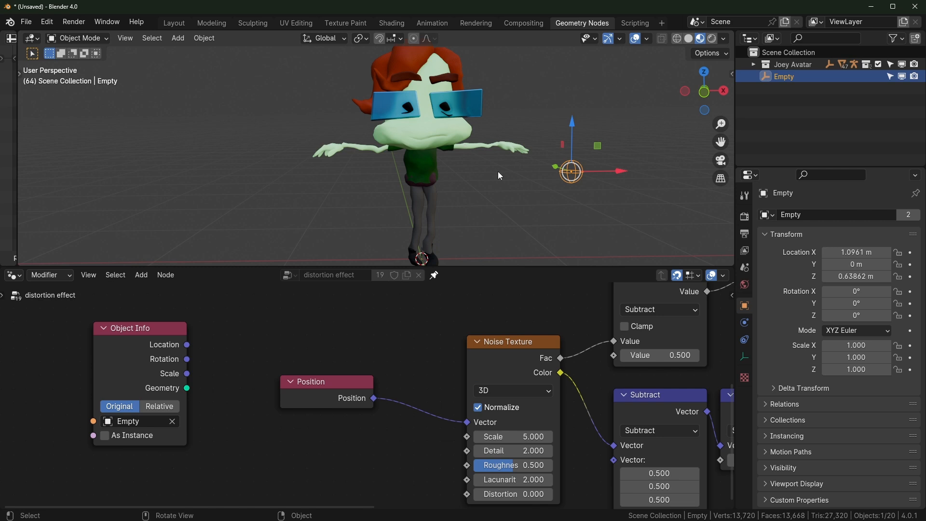
{"action": "left_click_drag", "start_coordinate": [466, 426], "coordinate": [461, 392]}
{"action": "left_click_drag", "start_coordinate": [479, 423], "coordinate": [470, 415]}
{"action": "left_click_drag", "start_coordinate": [333, 391], "coordinate": [260, 338]}
{"action": "left_click_drag", "start_coordinate": [137, 350], "coordinate": [255, 391]}
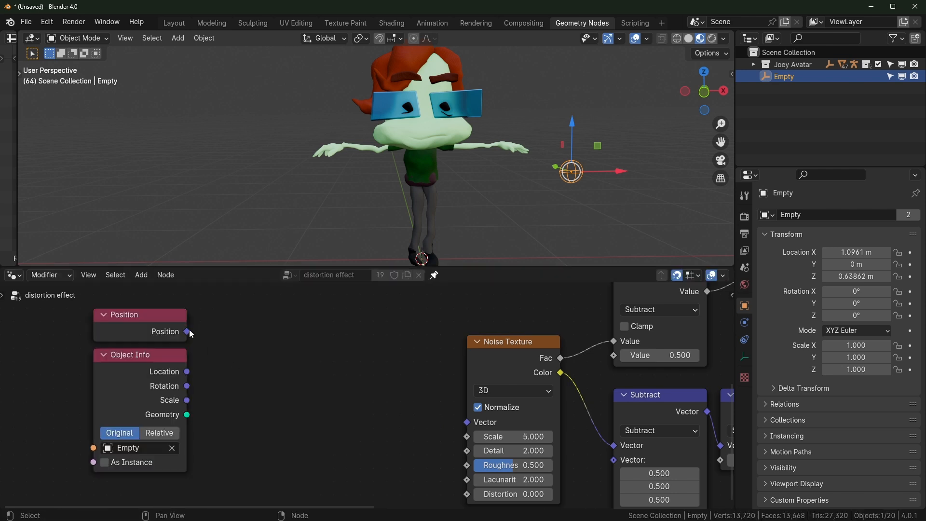
Add a vector Math Subtract node with Position feeding its first Vector input
{"action": "left_click_drag", "start_coordinate": [187, 332], "coordinate": [305, 328]}
{"action": "type", "text": "subtr"}
{"action": "key", "text": "Return"}
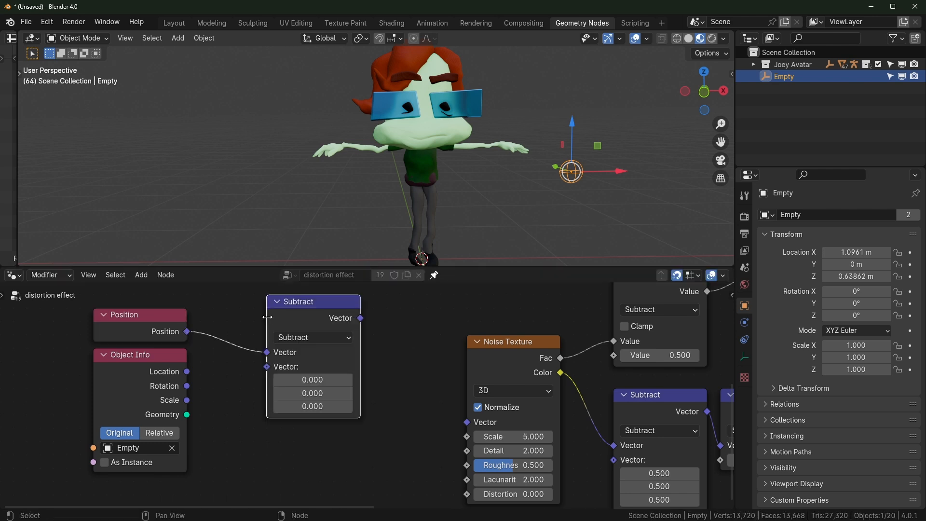
{"action": "scroll", "coordinate": [257, 400], "scroll_direction": "up", "scroll_amount": 2}
{"action": "middle_click_drag", "start_coordinate": [257, 400], "coordinate": [314, 410]}
{"action": "scroll", "coordinate": [299, 410], "scroll_direction": "down", "scroll_amount": 1}
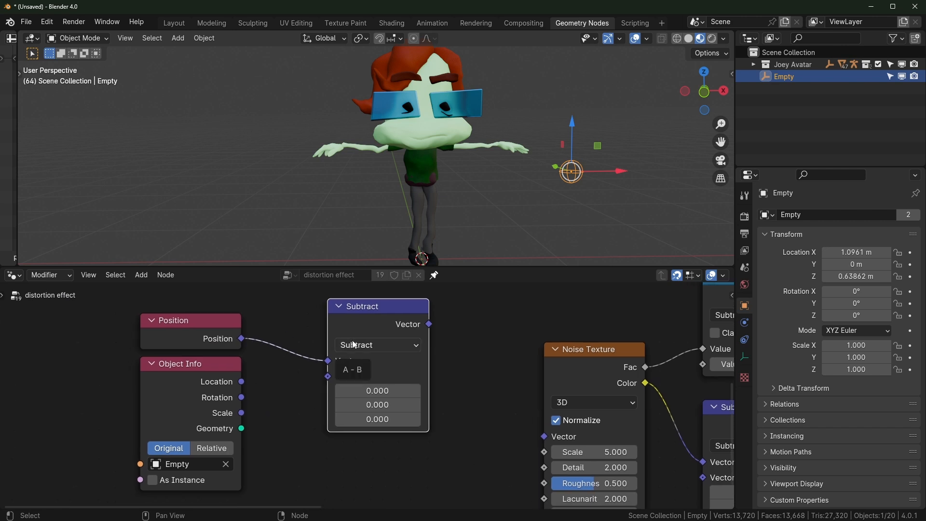
{"action": "middle_click_drag", "start_coordinate": [245, 341], "coordinate": [271, 345]}
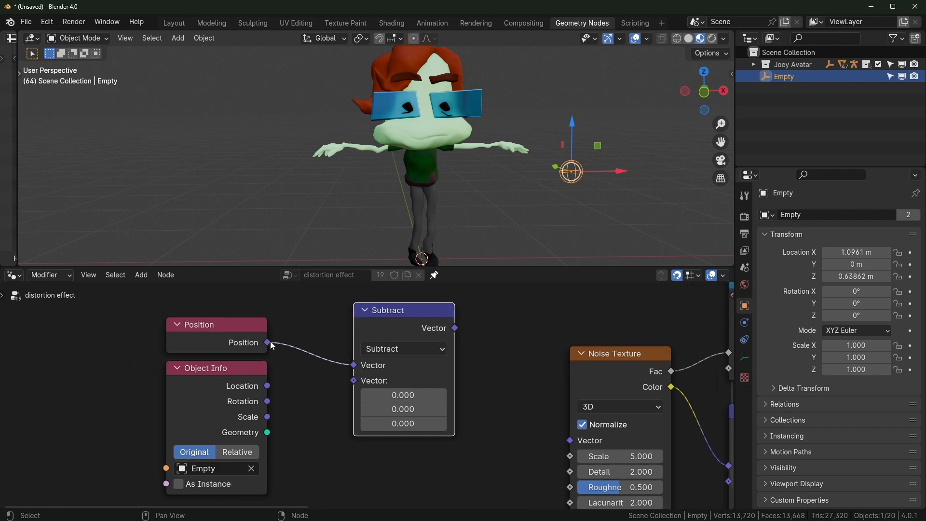
{"action": "left_click_drag", "start_coordinate": [268, 343], "coordinate": [352, 360]}
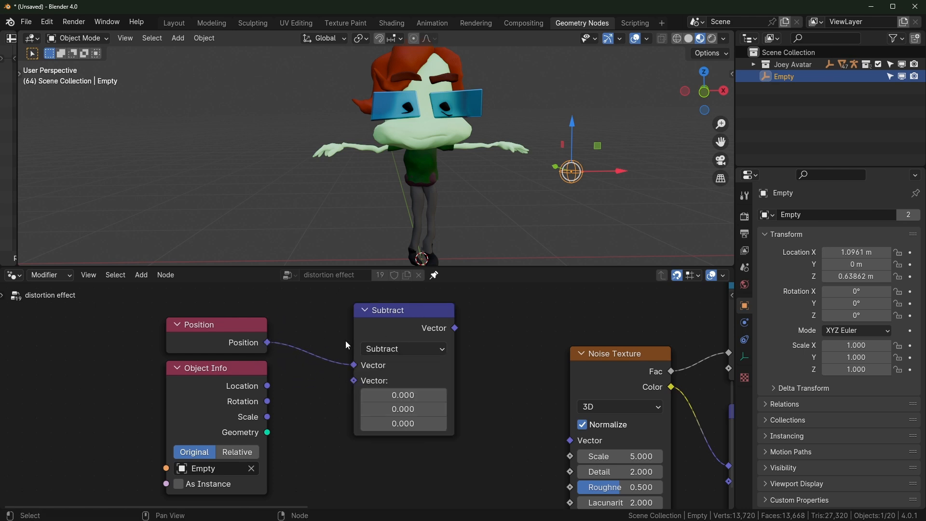
{"action": "middle_click_drag", "start_coordinate": [443, 420], "coordinate": [411, 415]}
{"action": "scroll", "coordinate": [396, 336], "scroll_direction": "down", "scroll_amount": 4}
{"action": "middle_click_drag", "start_coordinate": [573, 320], "coordinate": [527, 315]}
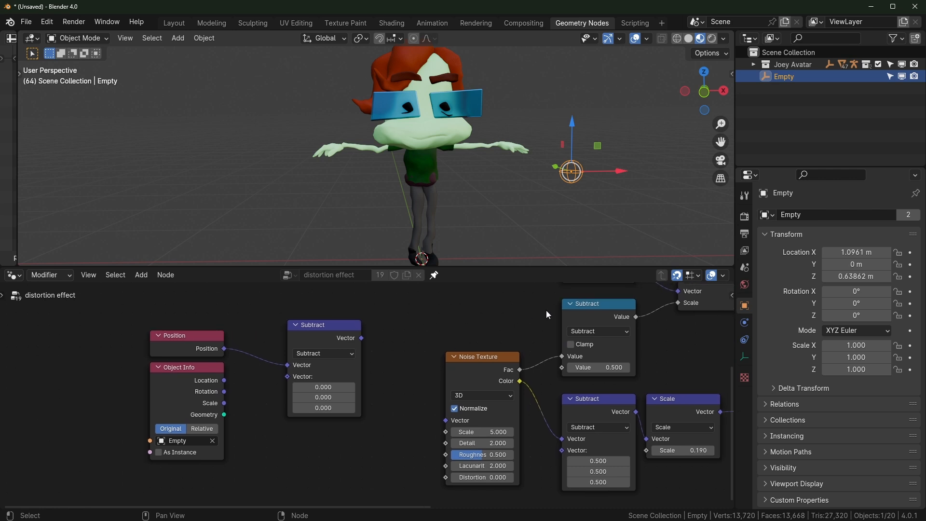
{"action": "scroll", "coordinate": [529, 317], "scroll_direction": "up", "scroll_amount": 3}
Link the Empty's Location into Subtract's second input and Subtract's result into Noise Texture Vector
{"action": "middle_click_drag", "start_coordinate": [622, 303], "coordinate": [584, 332]}
{"action": "left_click", "coordinate": [617, 320]}
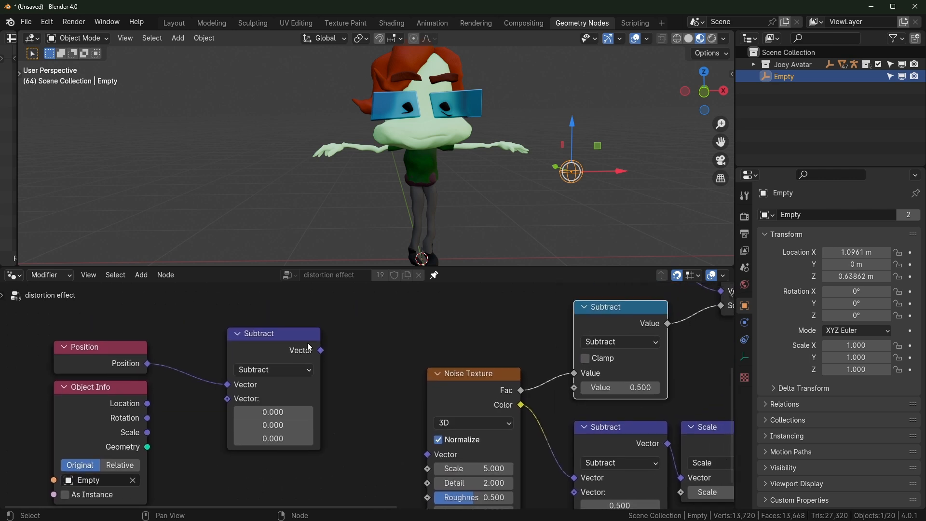
{"action": "middle_click_drag", "start_coordinate": [247, 418], "coordinate": [371, 389]}
{"action": "left_click_drag", "start_coordinate": [273, 379], "coordinate": [352, 371]}
{"action": "left_click_drag", "start_coordinate": [452, 324], "coordinate": [552, 426]}
{"action": "scroll", "coordinate": [447, 235], "scroll_direction": "up", "scroll_amount": 2}
{"action": "scroll", "coordinate": [446, 235], "scroll_direction": "down", "scroll_amount": 3}
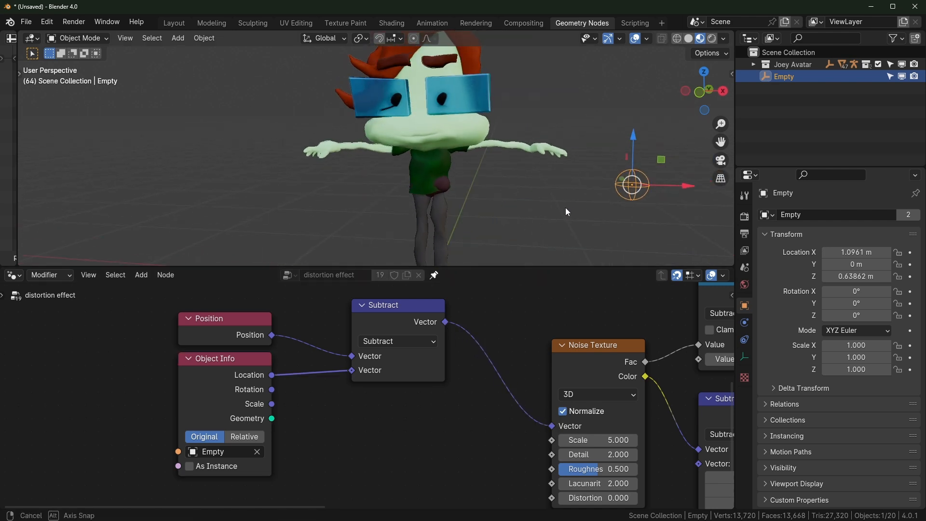
Move the Empty slightly in the 3D view to shift the noise
{"action": "key", "text": "g"}
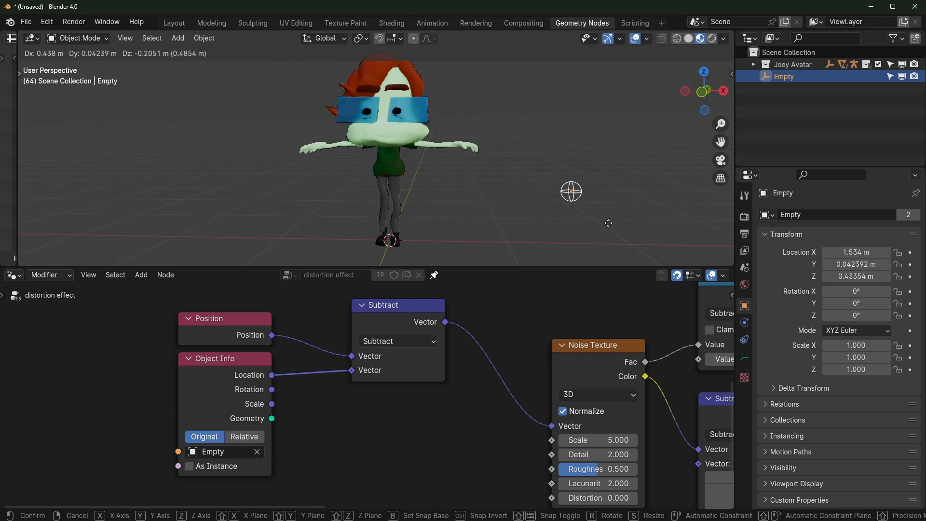
{"action": "left_click", "coordinate": [535, 220]}
{"action": "scroll", "coordinate": [482, 222], "scroll_direction": "up", "scroll_amount": 5}
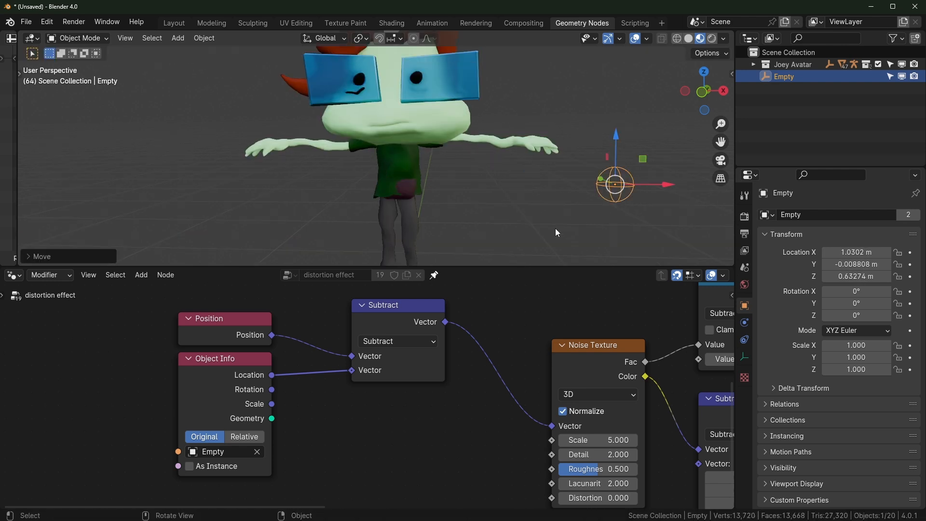
{"action": "middle_click_drag", "start_coordinate": [499, 227], "coordinate": [498, 208], "text": "shift"}
Reposition the last Scale node and trial its strength, cancelling back to 0.670
{"action": "left_click", "coordinate": [383, 323]}
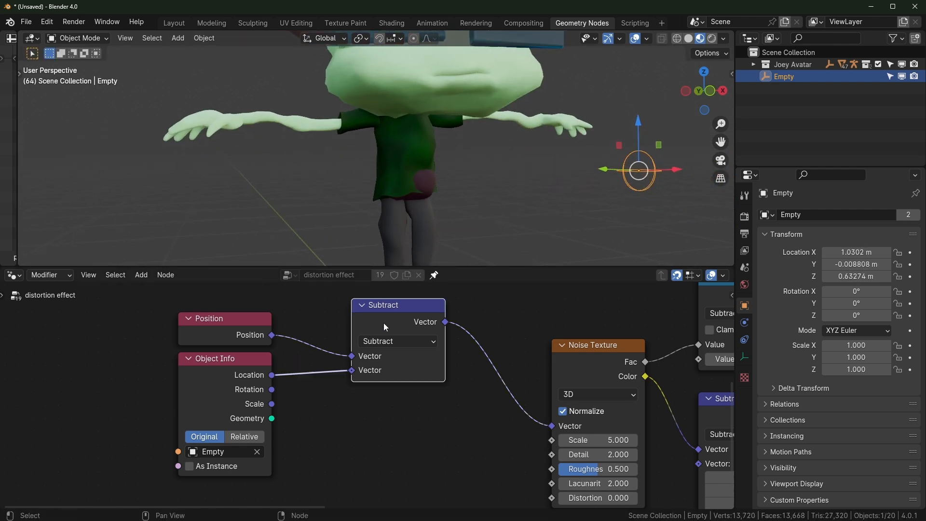
{"action": "scroll", "coordinate": [436, 182], "scroll_direction": "up", "scroll_amount": 5}
{"action": "scroll", "coordinate": [487, 160], "scroll_direction": "down", "scroll_amount": 5}
{"action": "scroll", "coordinate": [543, 378], "scroll_direction": "down", "scroll_amount": 2}
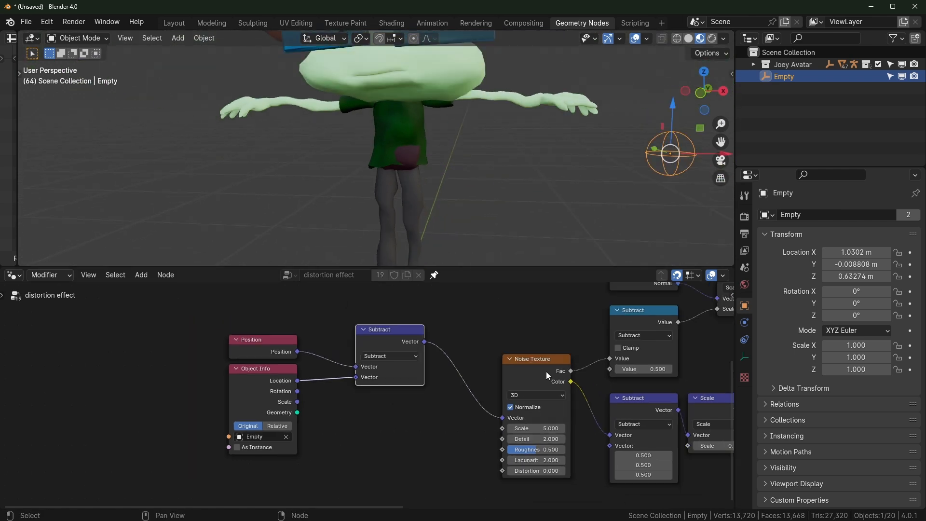
{"action": "middle_click_drag", "start_coordinate": [543, 376], "coordinate": [145, 438]}
{"action": "middle_click_drag", "start_coordinate": [462, 414], "coordinate": [461, 335]}
{"action": "left_click_drag", "start_coordinate": [459, 361], "coordinate": [400, 392]}
{"action": "left_click_drag", "start_coordinate": [436, 429], "coordinate": [491, 429]}
{"action": "key", "text": "Escape"}
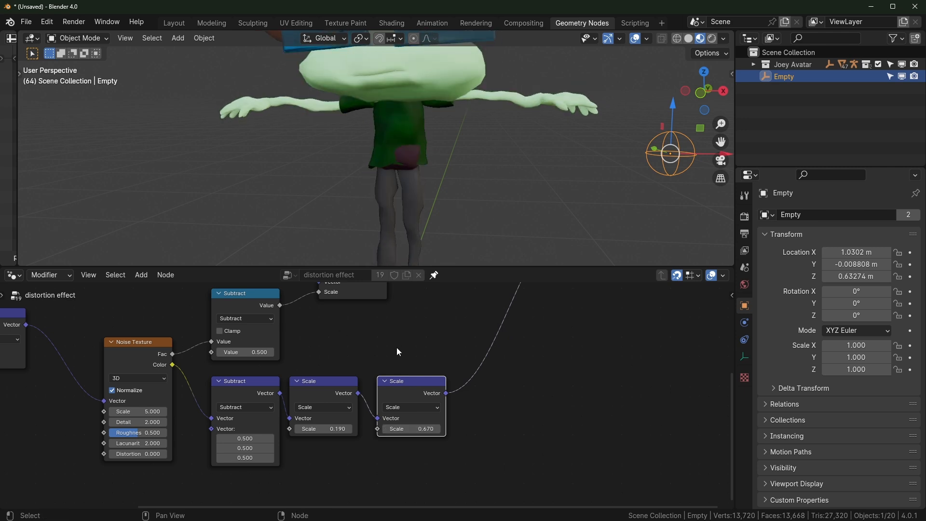
Set Noise Texture Detail to 0 and, after trying other values, Scale to 25.070
{"action": "scroll", "coordinate": [365, 393], "scroll_direction": "up", "scroll_amount": 2}
{"action": "middle_click_drag", "start_coordinate": [259, 393], "coordinate": [482, 423]}
{"action": "scroll", "coordinate": [385, 382], "scroll_direction": "down", "scroll_amount": 3}
{"action": "scroll", "coordinate": [333, 372], "scroll_direction": "up", "scroll_amount": 3}
{"action": "scroll", "coordinate": [335, 424], "scroll_direction": "up", "scroll_amount": 2}
{"action": "scroll", "coordinate": [361, 434], "scroll_direction": "up", "scroll_amount": 2}
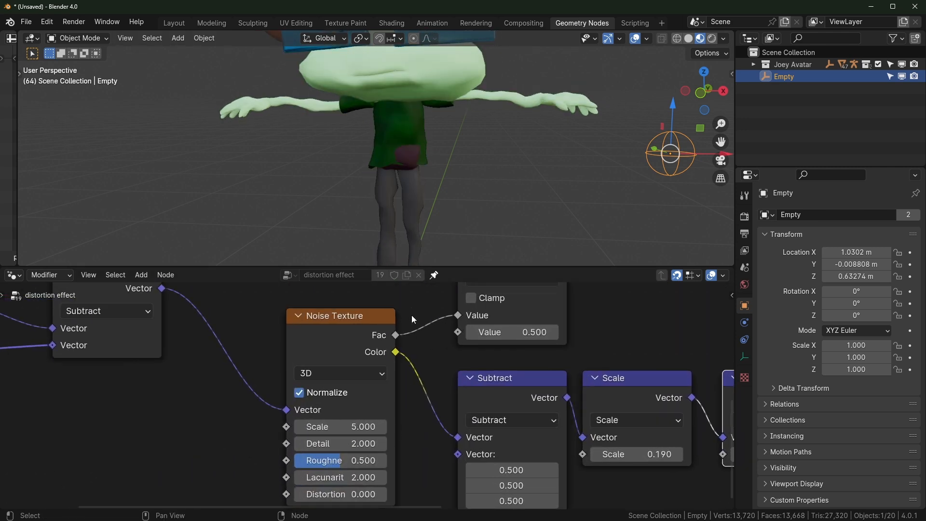
{"action": "left_click_drag", "start_coordinate": [369, 441], "coordinate": [357, 426]}
{"action": "scroll", "coordinate": [515, 392], "scroll_direction": "down", "scroll_amount": 3}
{"action": "middle_click_drag", "start_coordinate": [515, 392], "coordinate": [349, 390]}
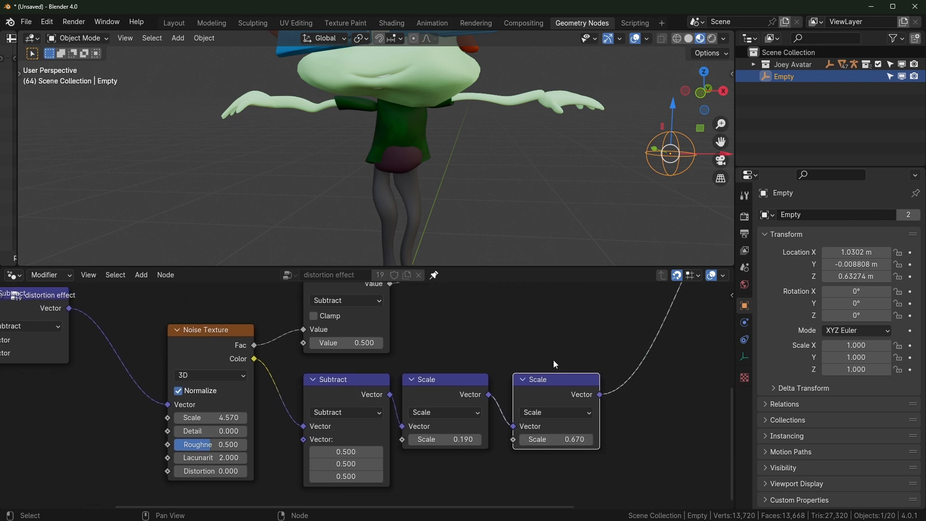
{"action": "left_click_drag", "start_coordinate": [567, 439], "coordinate": [547, 440], "text": "shift"}
{"action": "left_click_drag", "start_coordinate": [231, 418], "coordinate": [282, 417]}
Box-select the Position, Object Info and Subtract input nodes
{"action": "scroll", "coordinate": [399, 210], "scroll_direction": "down", "scroll_amount": 4}
{"action": "middle_click_drag", "start_coordinate": [49, 355], "coordinate": [412, 371]}
{"action": "left_click_drag", "start_coordinate": [172, 309], "coordinate": [400, 369]}
Set noise Scale to 10.130, Object Info to Relative, and the final Scale node to 0.360
{"action": "left_click", "coordinate": [449, 433]}
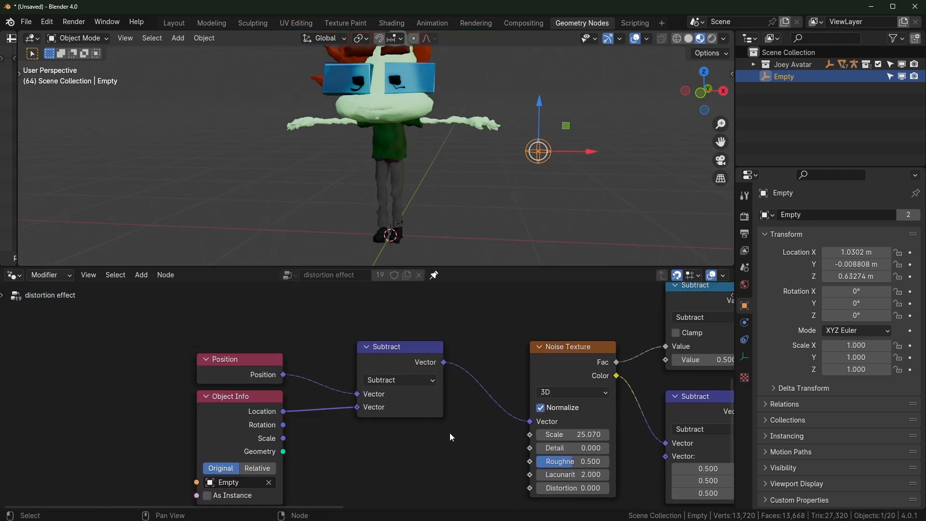
{"action": "scroll", "coordinate": [419, 128], "scroll_direction": "up", "scroll_amount": 2}
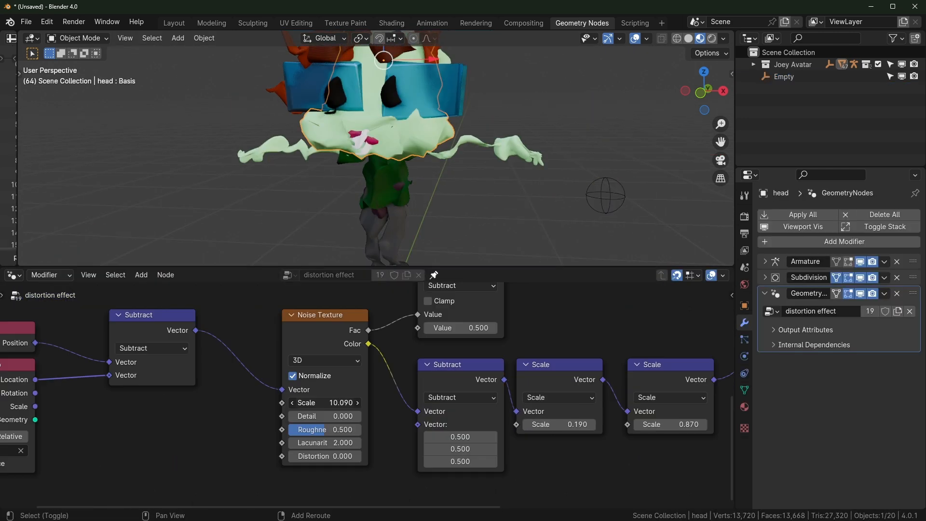
{"action": "mouse_move", "coordinate": [324, 403]}
{"action": "left_mouse_down"}
{"action": "mouse_move", "coordinate": [337, 403]}
{"action": "mouse_move", "coordinate": [326, 403]}
{"action": "left_mouse_up"}
{"action": "left_click", "coordinate": [202, 436]}
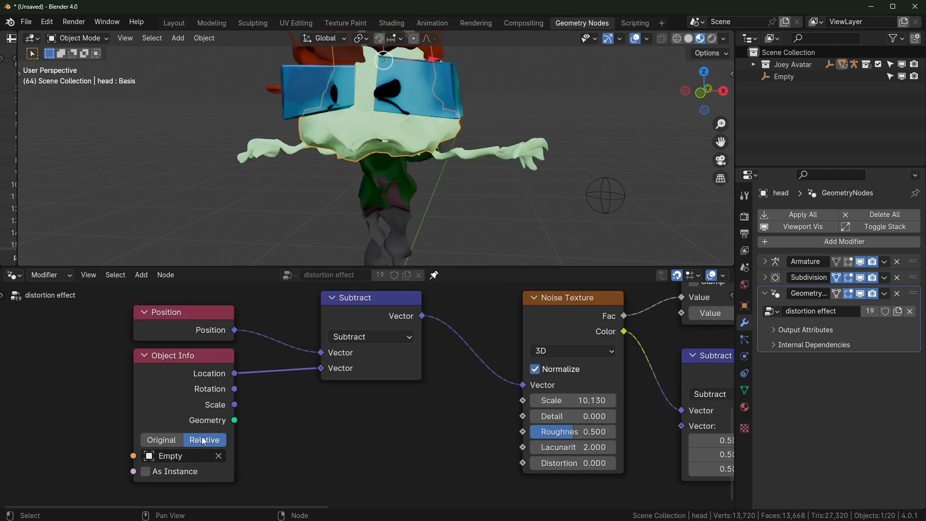
{"action": "left_click", "coordinate": [162, 440]}
{"action": "middle_click_drag", "start_coordinate": [224, 460], "coordinate": [297, 433]}
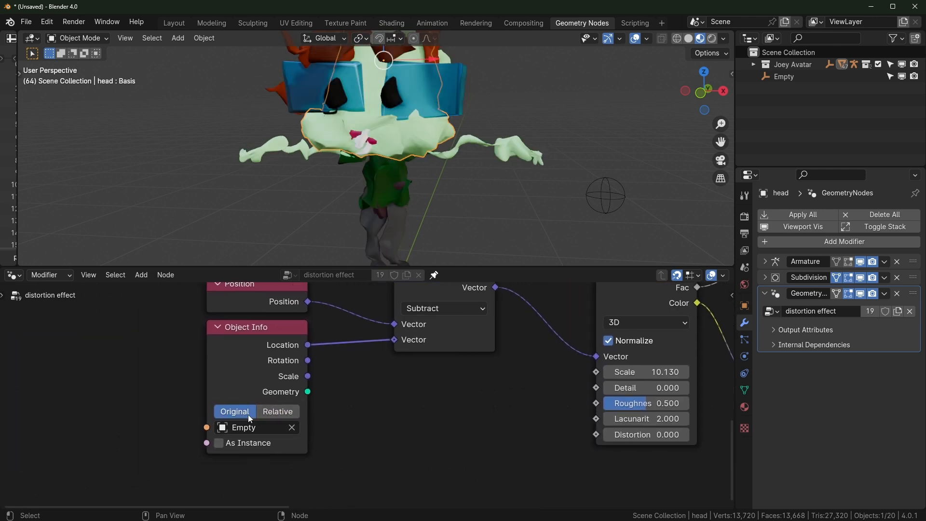
{"action": "left_click", "coordinate": [283, 413]}
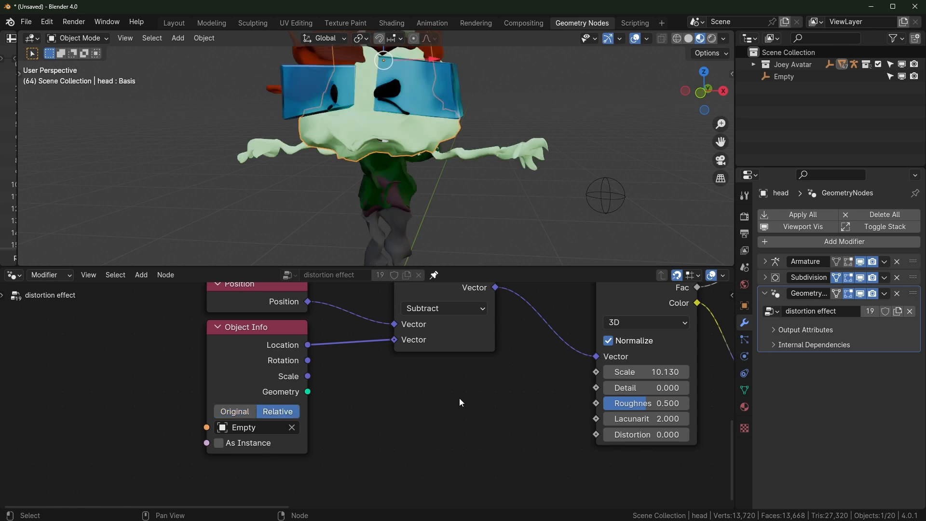
{"action": "scroll", "coordinate": [459, 398], "scroll_direction": "down", "scroll_amount": 3}
{"action": "left_click_drag", "start_coordinate": [552, 425], "coordinate": [599, 425]}
{"action": "middle_click_drag", "start_coordinate": [482, 226], "coordinate": [400, 210]}
Orbit the 3D view around the character to inspect the head from a lower side angle
{"action": "middle_click_drag", "start_coordinate": [527, 224], "coordinate": [428, 186]}
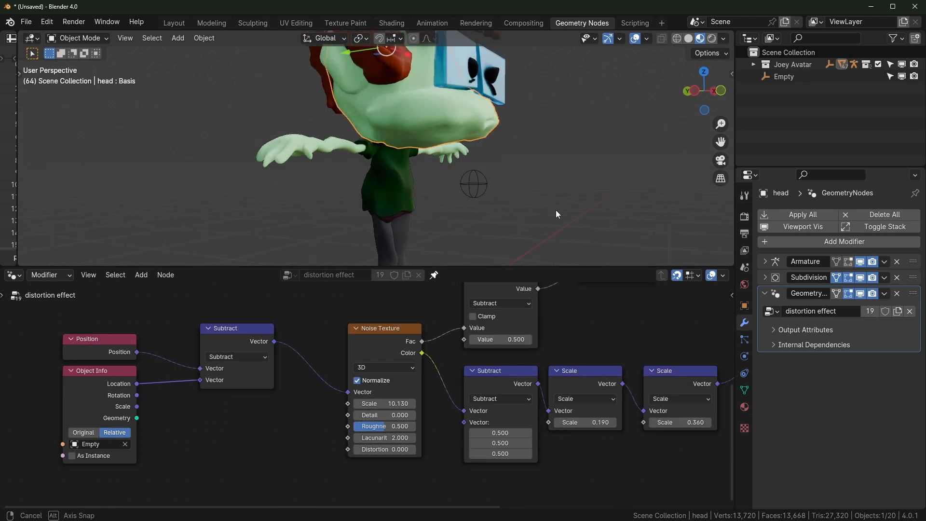
{"action": "middle_click_drag", "start_coordinate": [556, 210], "coordinate": [472, 213]}
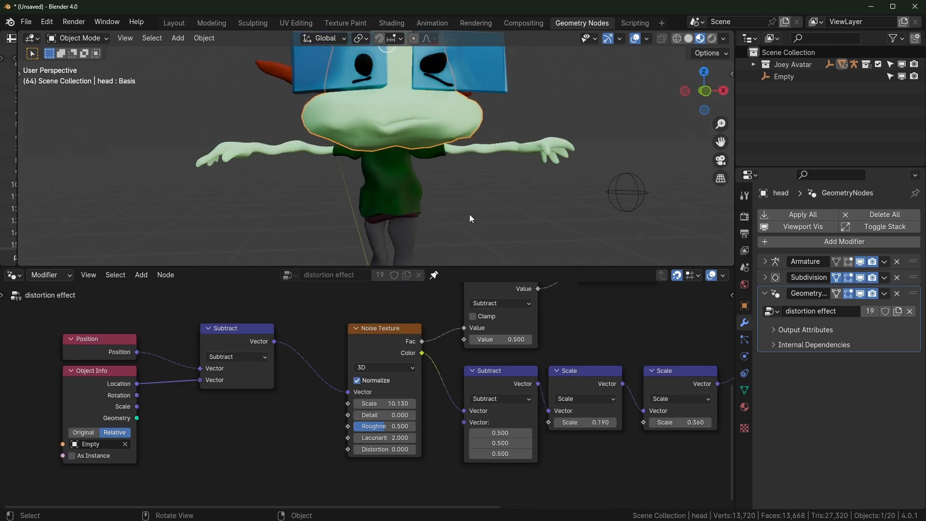
{"action": "middle_click_drag", "start_coordinate": [662, 412], "coordinate": [502, 404]}
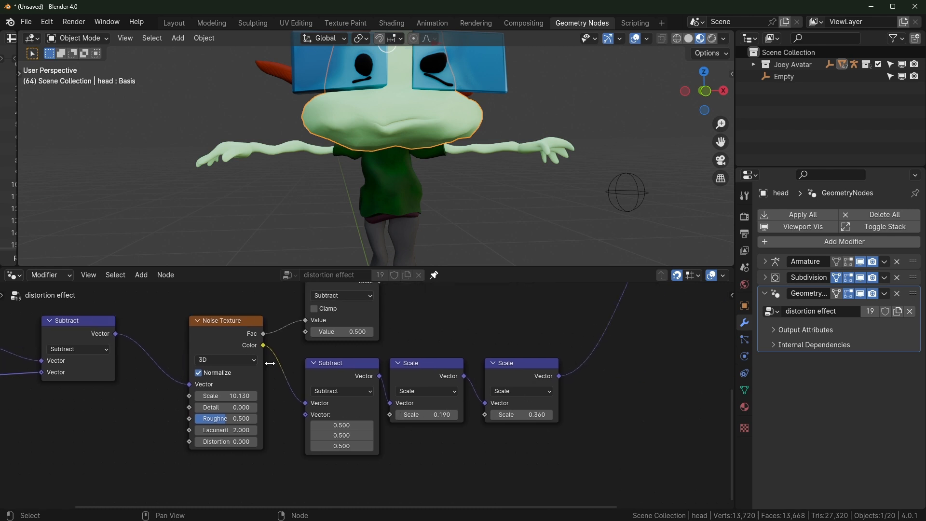
{"action": "scroll", "coordinate": [453, 204], "scroll_direction": "up", "scroll_amount": 2}
{"action": "middle_click_drag", "start_coordinate": [454, 204], "coordinate": [507, 195]}
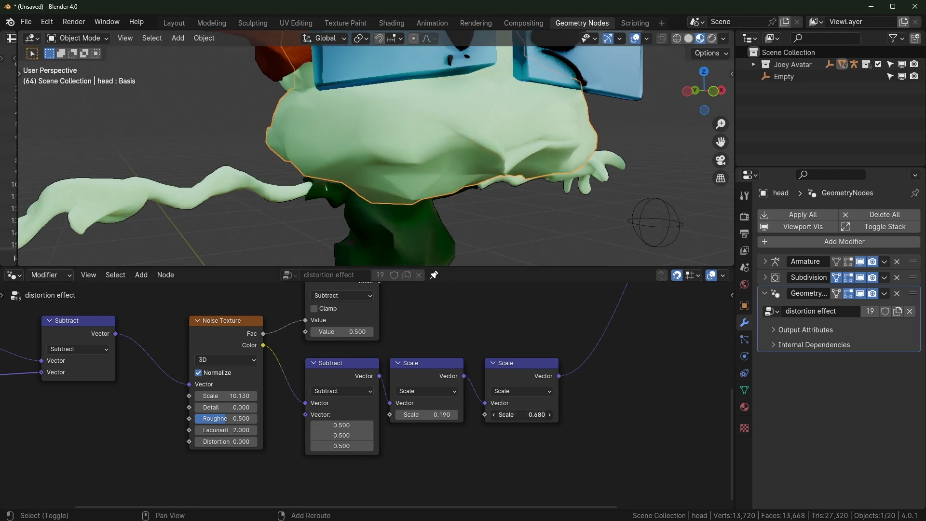
Try noise Scale up to 23.330 and final Scale up to 1.430, settling at 9.850 and 0.210
{"action": "middle_click_drag", "start_coordinate": [230, 398], "coordinate": [353, 397]}
{"action": "left_click_drag", "start_coordinate": [354, 394], "coordinate": [385, 394]}
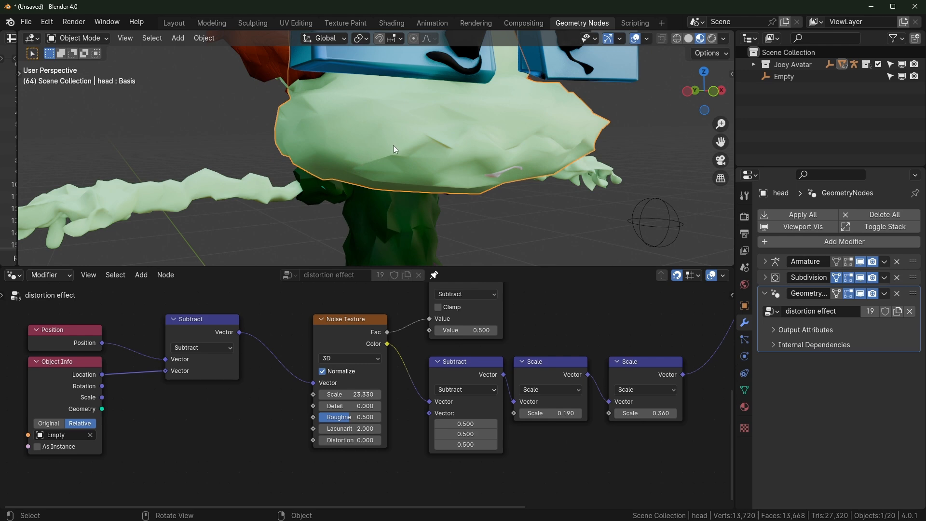
{"action": "left_click_drag", "start_coordinate": [647, 414], "coordinate": [676, 414]}
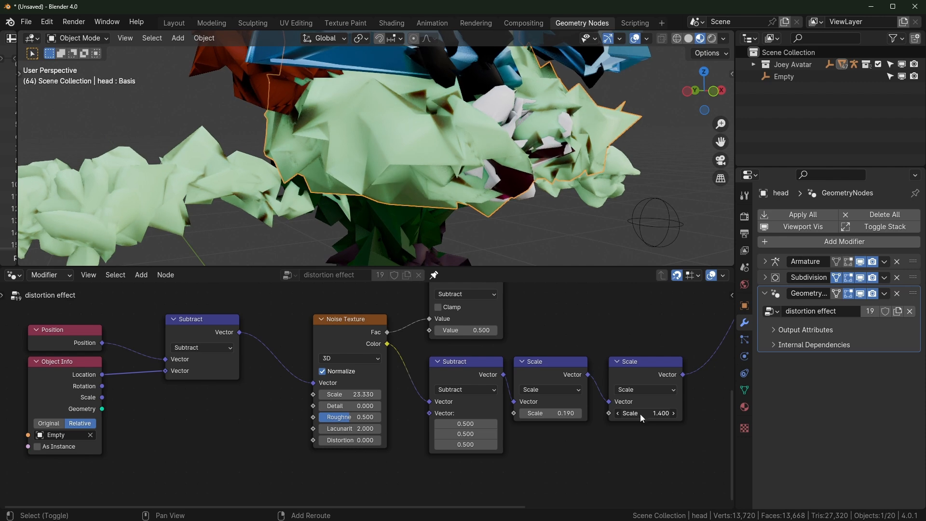
{"action": "middle_click_drag", "start_coordinate": [242, 218], "coordinate": [364, 195]}
{"action": "scroll", "coordinate": [364, 194], "scroll_direction": "up", "scroll_amount": 3}
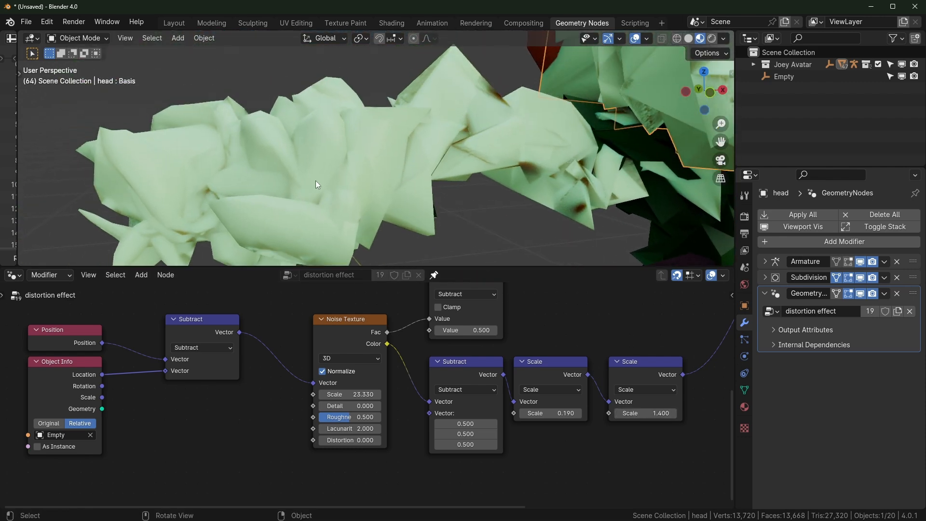
{"action": "left_click_drag", "start_coordinate": [357, 394], "coordinate": [328, 394]}
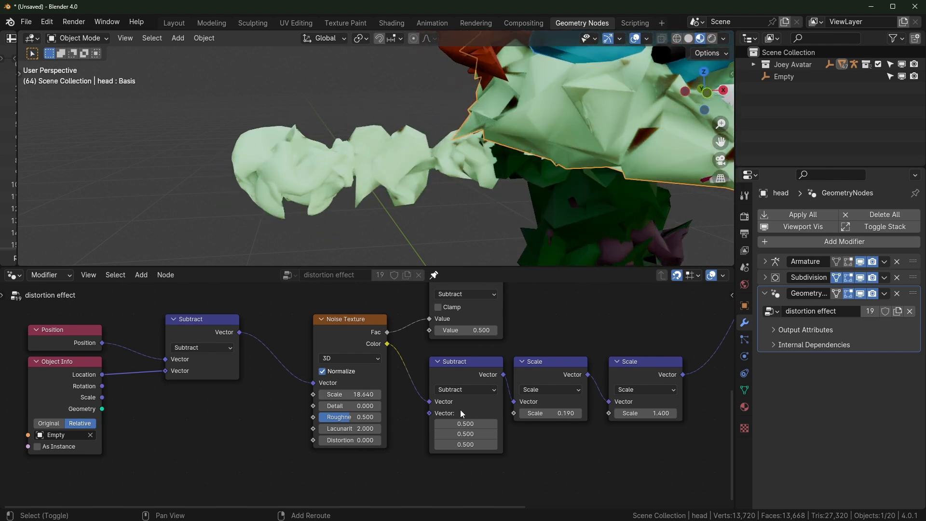
{"action": "left_click_drag", "start_coordinate": [647, 413], "coordinate": [623, 413]}
{"action": "left_click_drag", "start_coordinate": [357, 395], "coordinate": [307, 394]}
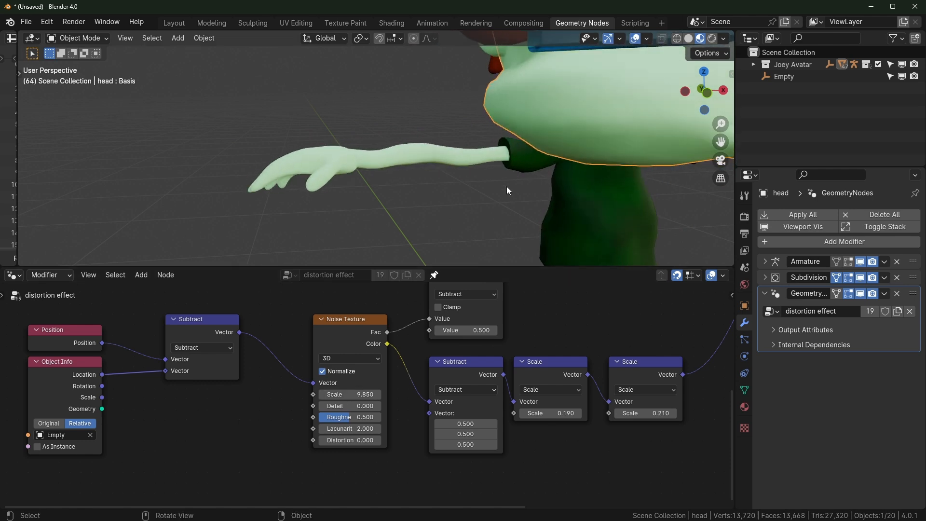
{"action": "scroll", "coordinate": [499, 205], "scroll_direction": "down", "scroll_amount": 3}
{"action": "middle_click_drag", "start_coordinate": [519, 216], "coordinate": [507, 217]}
{"action": "middle_click_drag", "start_coordinate": [97, 442], "coordinate": [233, 409]}
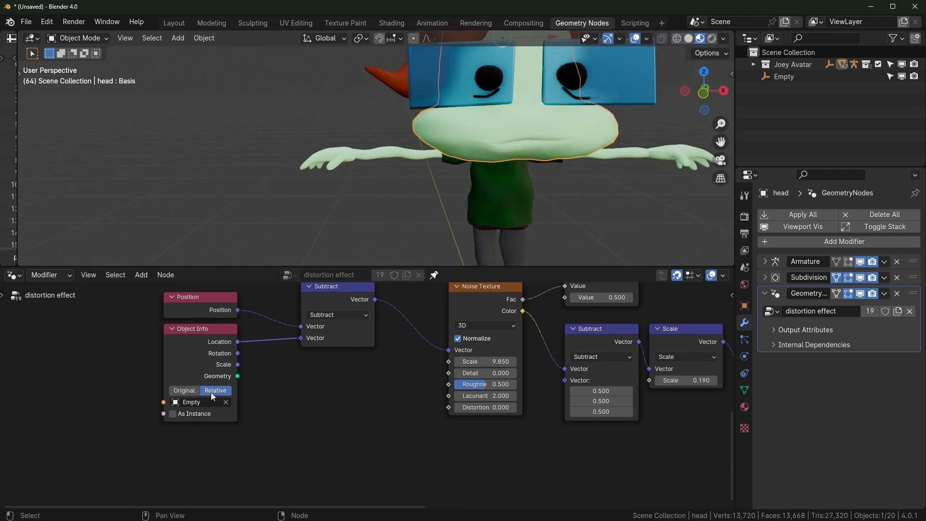
Select the Empty and move it to a new position beside the character
{"action": "scroll", "coordinate": [503, 206], "scroll_direction": "down", "scroll_amount": 4}
{"action": "left_click", "coordinate": [479, 166]}
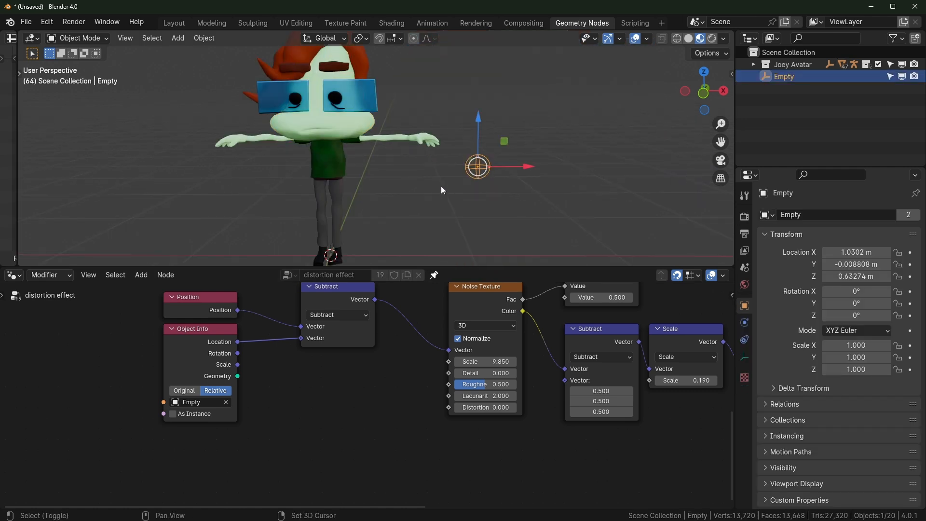
{"action": "key", "text": "g"}
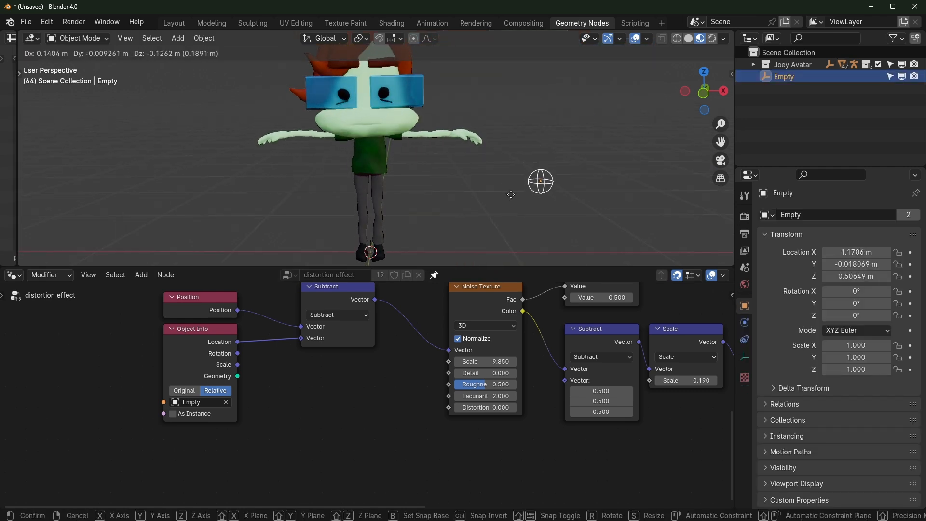
{"action": "left_click", "coordinate": [513, 174]}
{"action": "scroll", "coordinate": [479, 200], "scroll_direction": "up", "scroll_amount": 2}
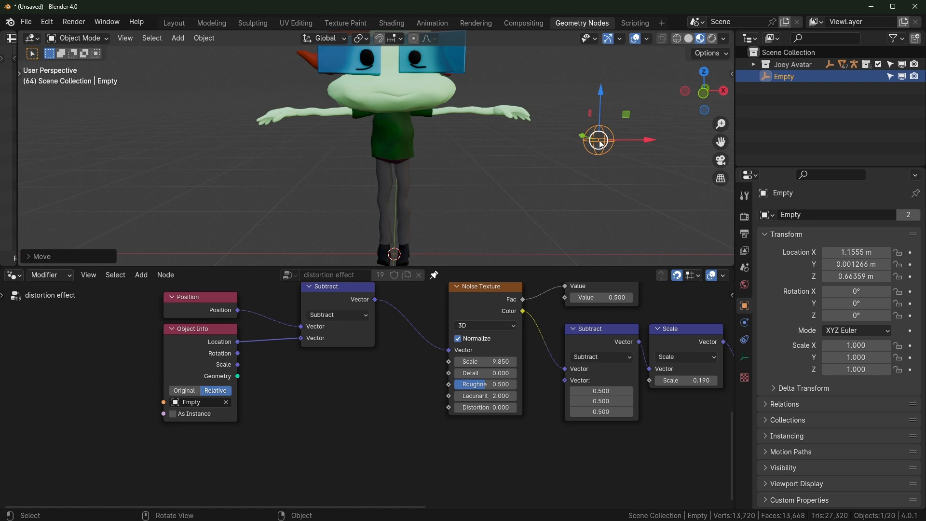
{"action": "scroll", "coordinate": [535, 190], "scroll_direction": "up", "scroll_amount": 2}
{"action": "scroll", "coordinate": [606, 190], "scroll_direction": "down", "scroll_amount": 1}
{"action": "scroll", "coordinate": [600, 185], "scroll_direction": "up", "scroll_amount": 1, "text": "ctrl"}
{"action": "scroll", "coordinate": [603, 183], "scroll_direction": "down", "scroll_amount": 1}
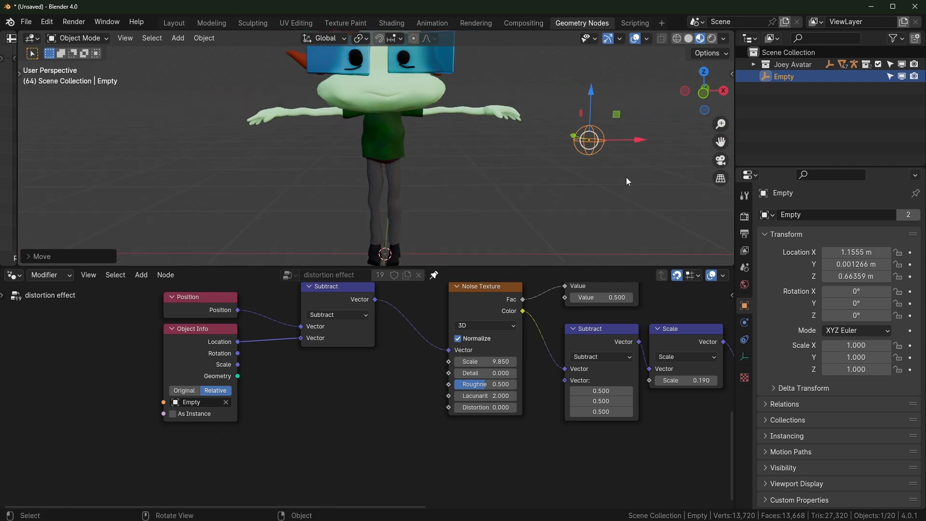
Move the Empty again in a maximized 3D view, then nudge the second Scale node's value
{"action": "key", "text": "ctrl+space"}
{"action": "key", "text": "g"}
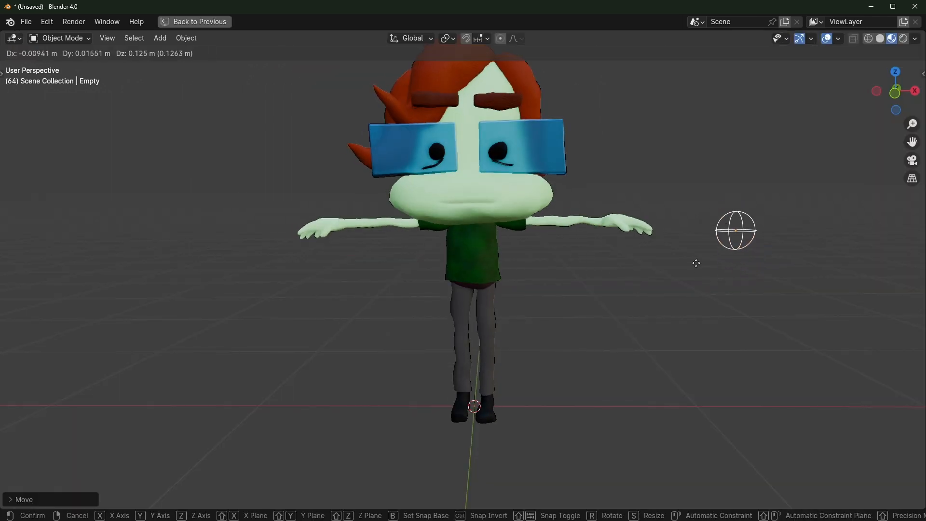
{"action": "left_click", "coordinate": [690, 265]}
{"action": "key", "text": "ctrl+space"}
{"action": "middle_click_drag", "start_coordinate": [719, 348], "coordinate": [580, 379], "text": "shift"}
{"action": "left_click_drag", "start_coordinate": [642, 413], "coordinate": [652, 412]}
{"action": "scroll", "coordinate": [405, 140], "scroll_direction": "up", "scroll_amount": 1}
Slide the Empty along the X axis to about X 1.1603 m, previewing the head's distortion
{"action": "key", "text": "ctrl+space"}
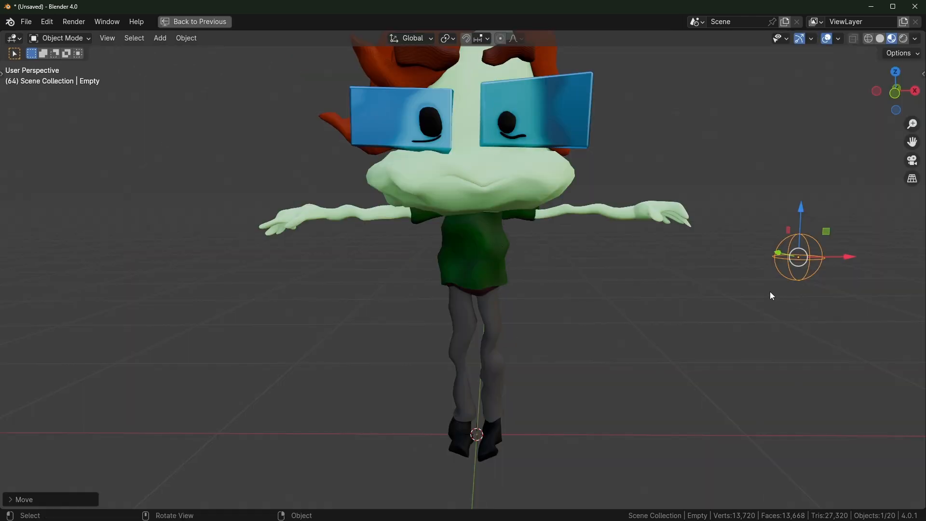
{"action": "mouse_move", "coordinate": [801, 206]}
{"action": "left_mouse_down"}
{"action": "mouse_move", "coordinate": [813, 131]}
{"action": "mouse_move", "coordinate": [814, 208]}
{"action": "left_mouse_up"}
{"action": "right_click", "coordinate": [814, 207]}
{"action": "left_click_drag", "start_coordinate": [843, 257], "coordinate": [840, 289]}
{"action": "key", "text": "ctrl+space"}
{"action": "scroll", "coordinate": [324, 377], "scroll_direction": "down", "scroll_amount": 3}
{"action": "middle_click_drag", "start_coordinate": [324, 376], "coordinate": [467, 401]}
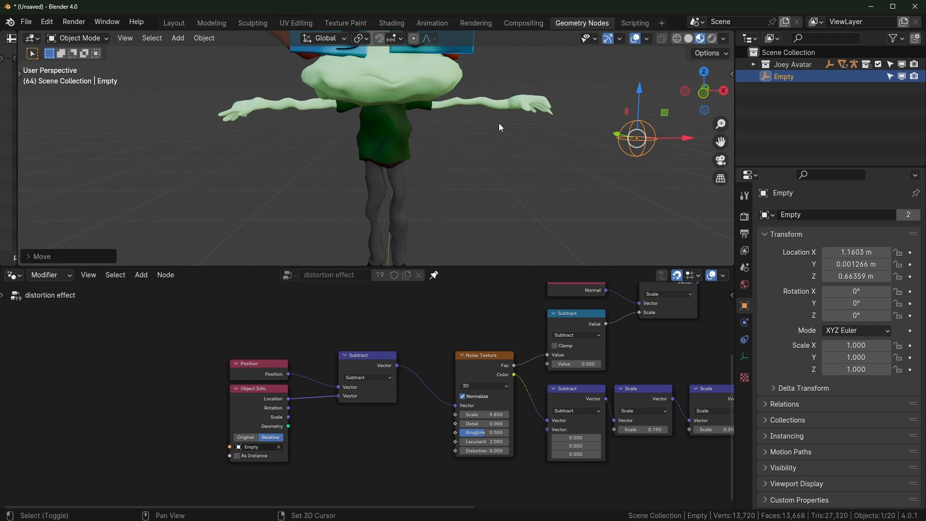
Show the transform sidebar and select the head, torso and hands meshes in turn
{"action": "middle_click_drag", "start_coordinate": [499, 123], "coordinate": [511, 166], "text": "shift"}
{"action": "key", "text": "n"}
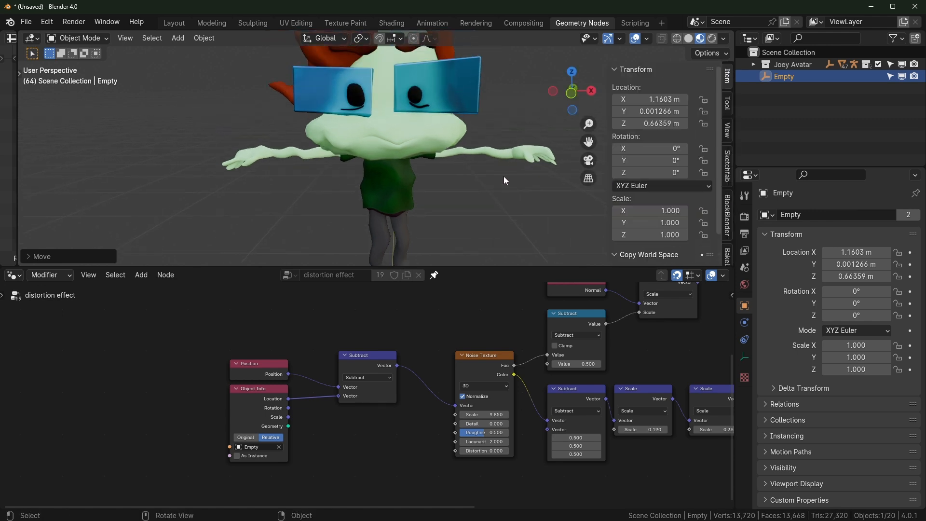
{"action": "left_click", "coordinate": [434, 143]}
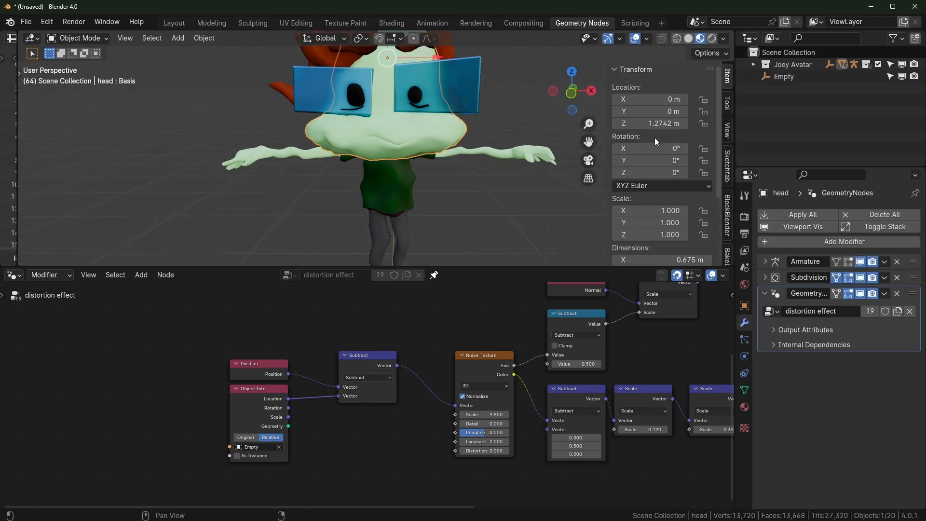
{"action": "left_click", "coordinate": [411, 189]}
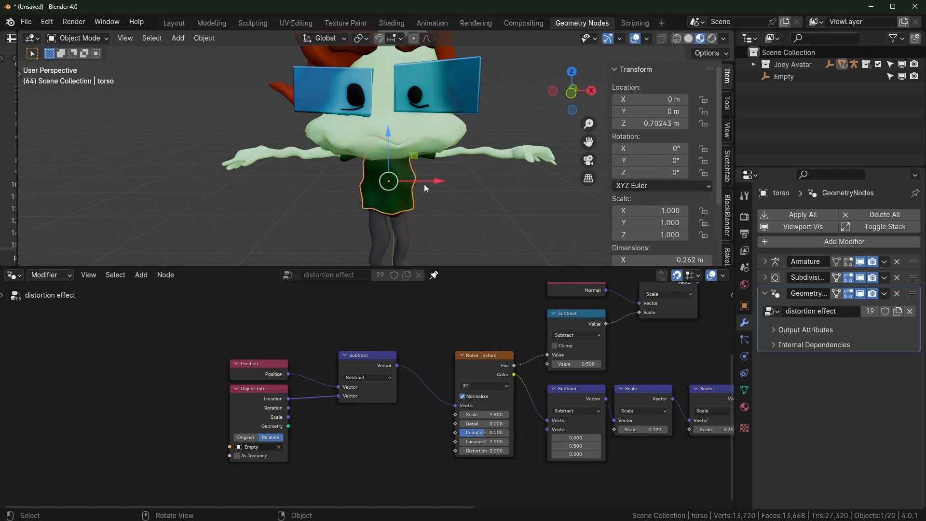
{"action": "left_click", "coordinate": [498, 154]}
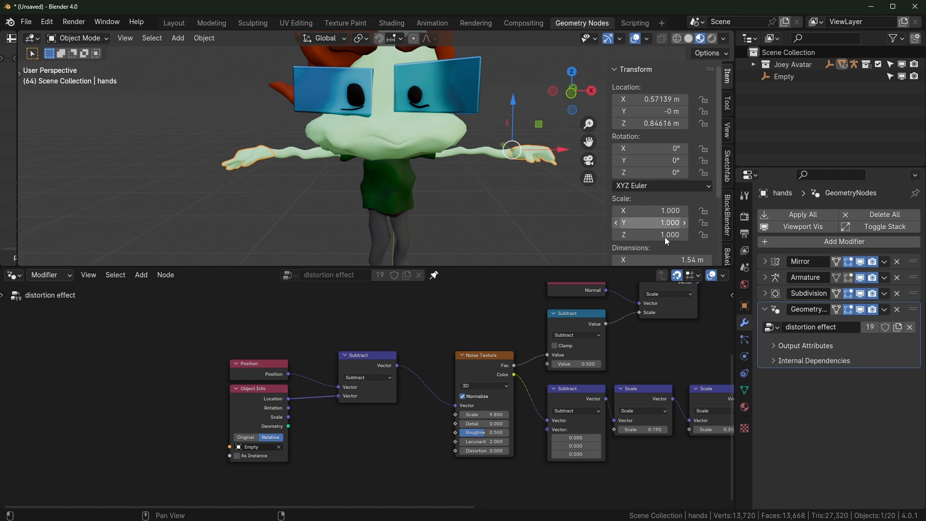
{"action": "middle_click_drag", "start_coordinate": [436, 137], "coordinate": [438, 200], "text": "ctrl"}
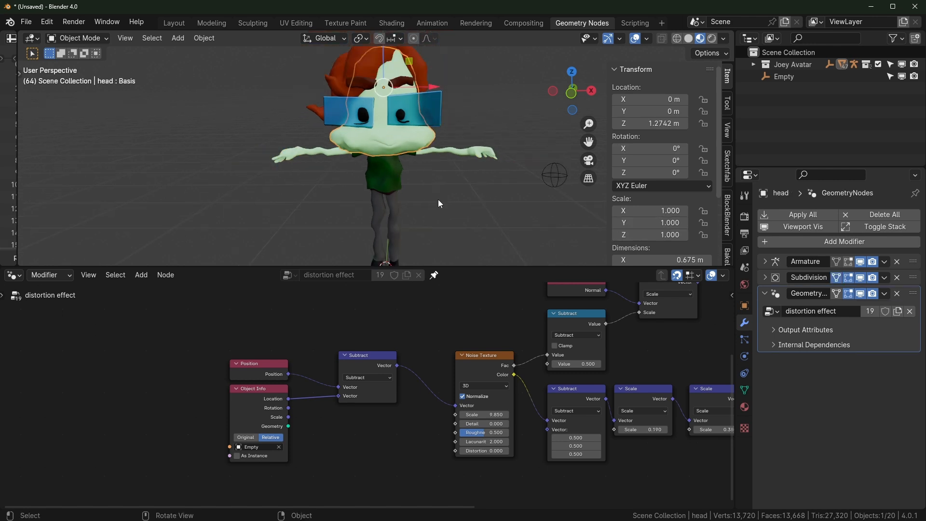
Apply rotation and scale to the head mesh
{"action": "key", "text": "ctrl+a"}
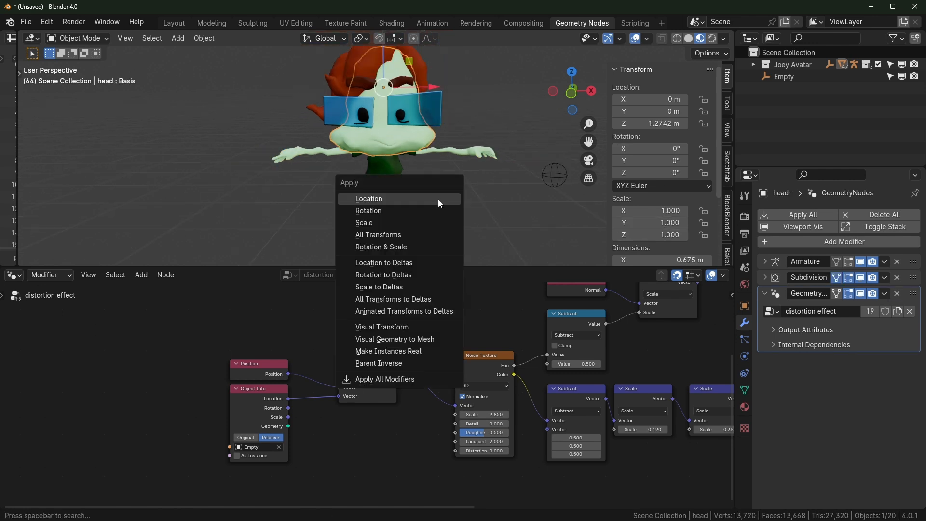
{"action": "left_click", "coordinate": [397, 248]}
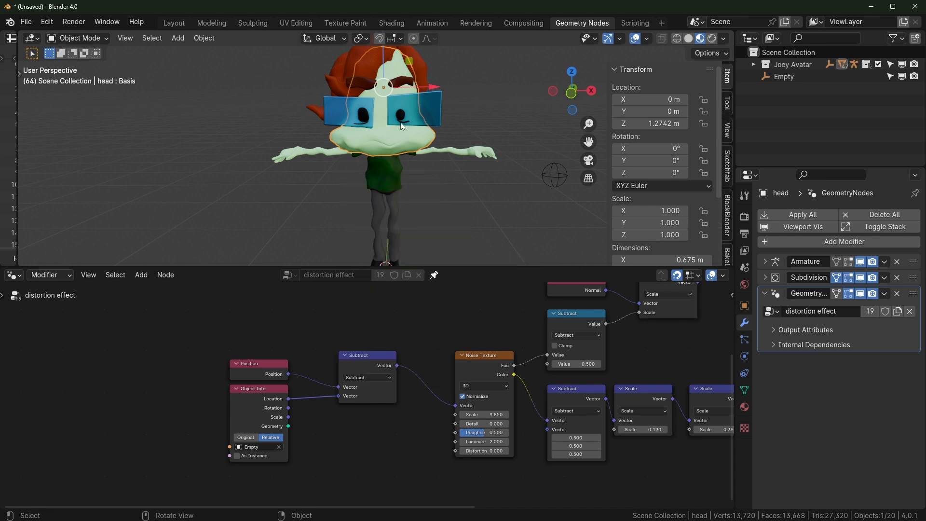
{"action": "scroll", "coordinate": [416, 164], "scroll_direction": "up", "scroll_amount": 2}
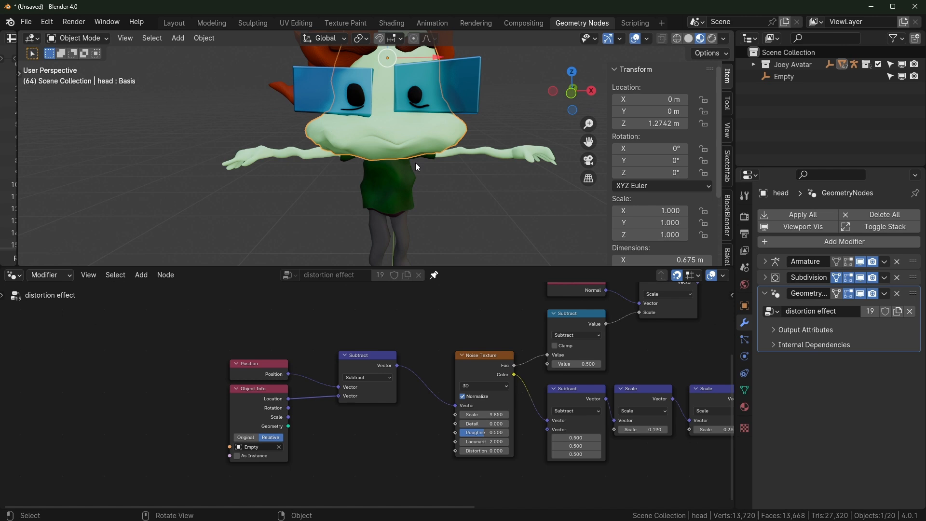
{"action": "scroll", "coordinate": [468, 158], "scroll_direction": "down", "scroll_amount": 3}
{"action": "scroll", "coordinate": [467, 159], "scroll_direction": "up", "scroll_amount": 2}
Try rotating and scaling the hands mesh, cancelling both changes
{"action": "left_click", "coordinate": [508, 156]}
{"action": "key", "text": "r"}
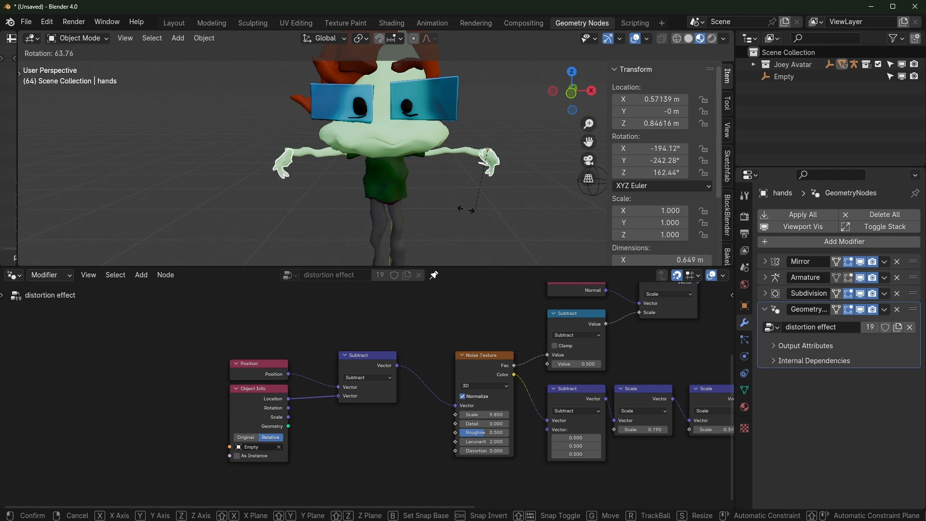
{"action": "key", "text": "Escape"}
{"action": "key", "text": "s"}
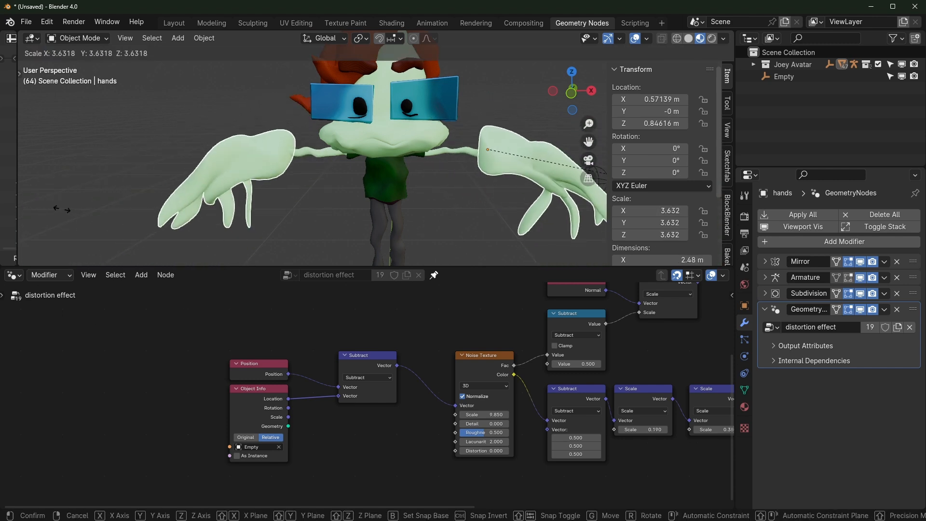
{"action": "key", "text": "Escape"}
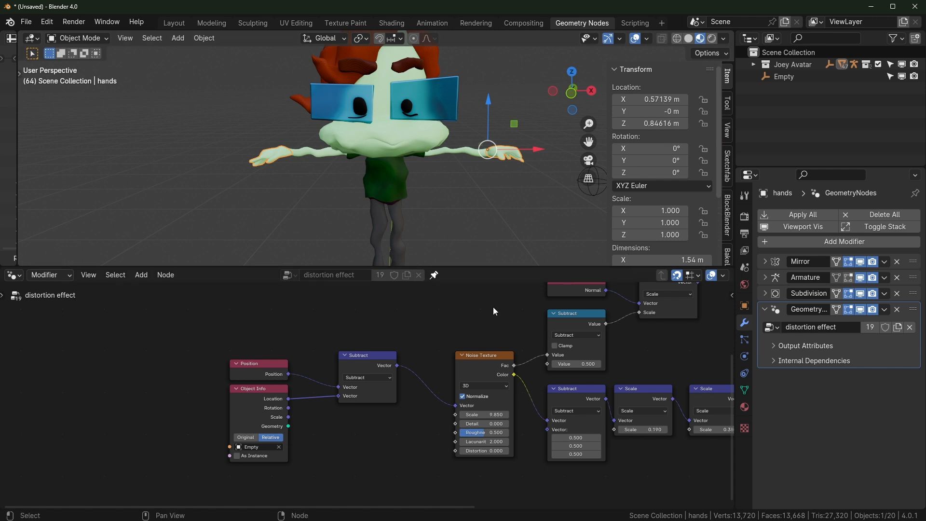
Hide the 3D view's side panel and frame the character in view
{"action": "middle_click_drag", "start_coordinate": [487, 290], "coordinate": [332, 320]}
{"action": "left_click", "coordinate": [549, 203]}
{"action": "key", "text": "n"}
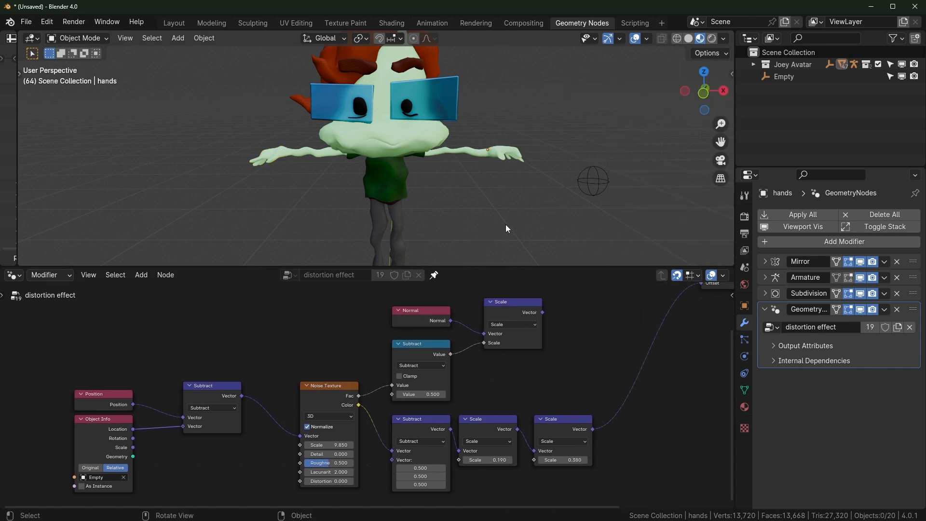
{"action": "middle_click_drag", "start_coordinate": [479, 211], "coordinate": [476, 149], "text": "shift"}
{"action": "scroll", "coordinate": [477, 149], "scroll_direction": "up", "scroll_amount": 1}
{"action": "scroll", "coordinate": [403, 134], "scroll_direction": "down", "scroll_amount": 2}
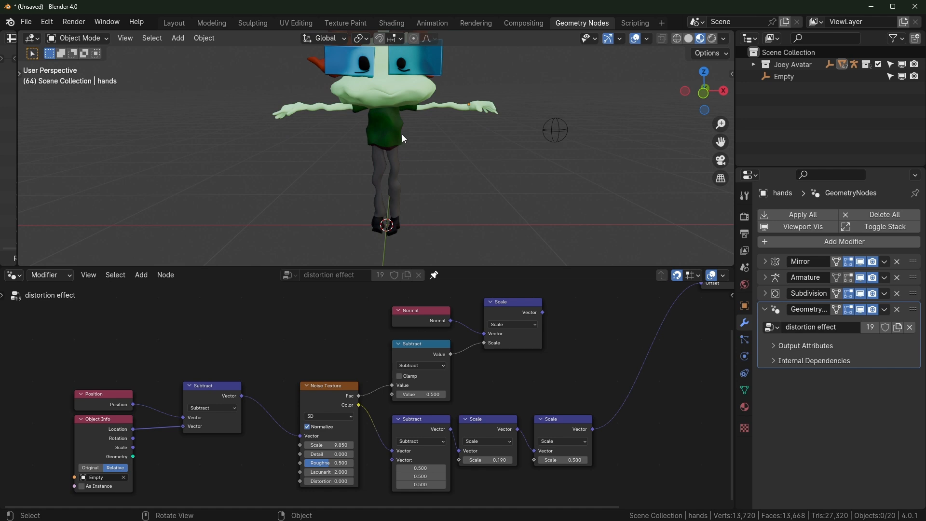
{"action": "middle_click_drag", "start_coordinate": [404, 134], "coordinate": [418, 163], "text": "shift"}
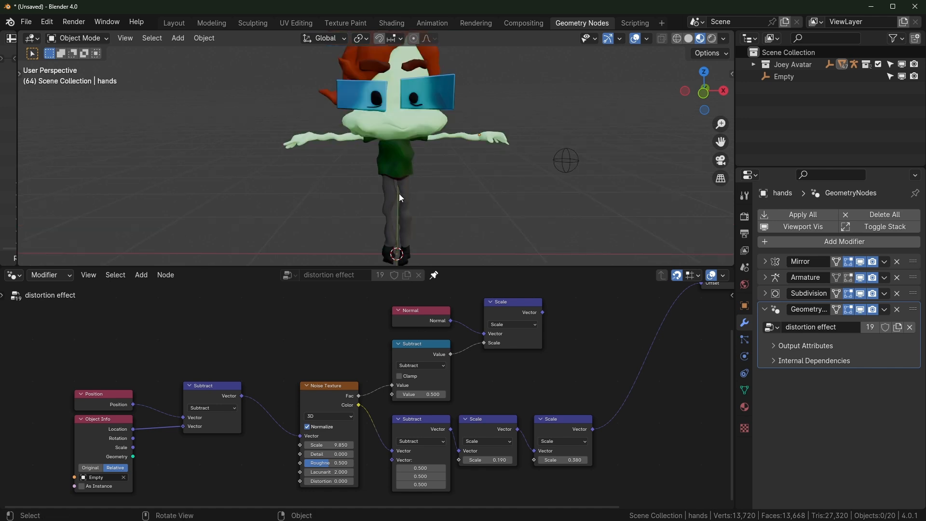
Reveal the hidden armature with Alt+H and select it
{"action": "key", "text": "alt+h"}
{"action": "left_click", "coordinate": [469, 199]}
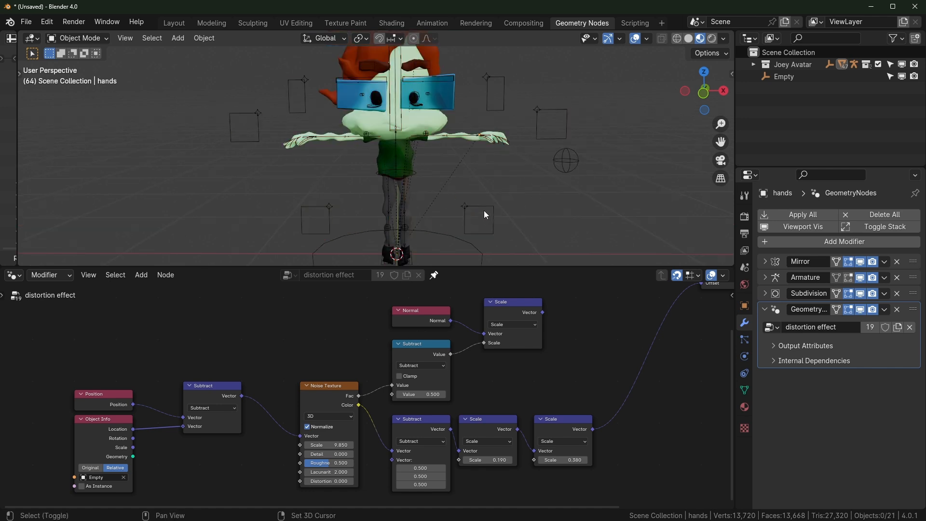
{"action": "middle_click_drag", "start_coordinate": [484, 210], "coordinate": [478, 181], "text": "shift"}
{"action": "left_click", "coordinate": [442, 206]}
{"action": "middle_click_drag", "start_coordinate": [442, 206], "coordinate": [481, 213], "text": "shift"}
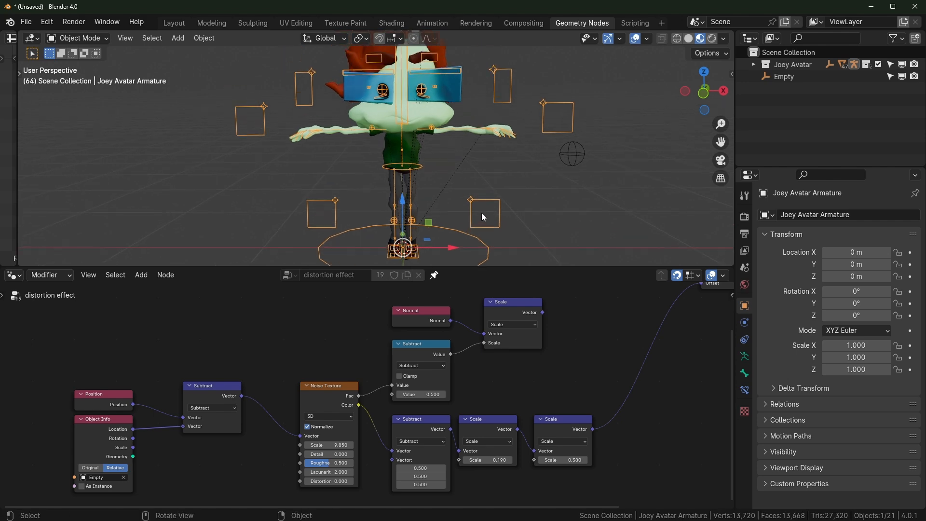
Maximize the 3D view and test-move and rotate the armature, cancelling both
{"action": "key", "text": "ctrl+space"}
{"action": "key", "text": "g"}
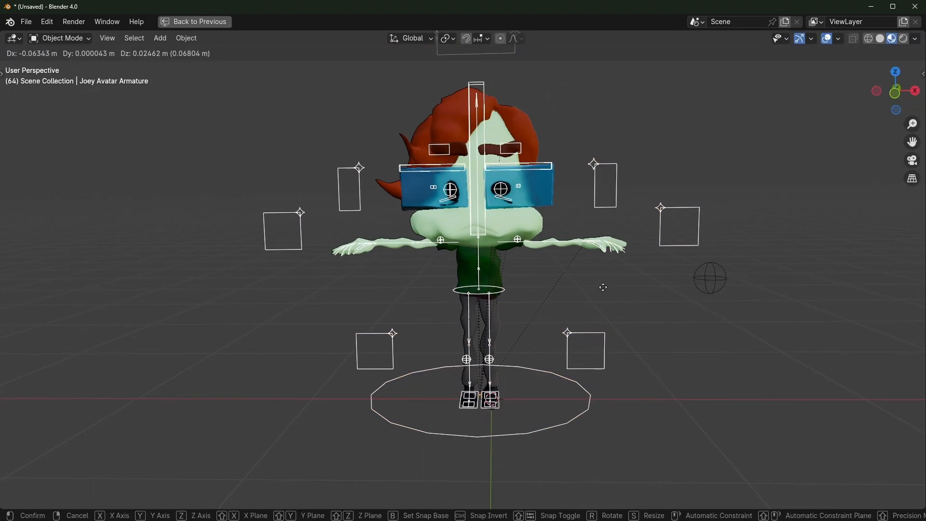
{"action": "right_click", "coordinate": [611, 295]}
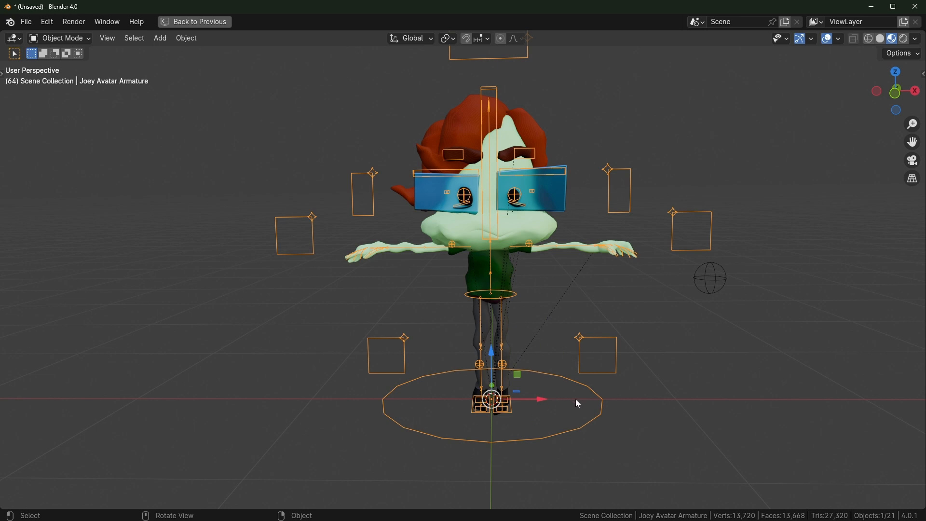
{"action": "key", "text": "g"}
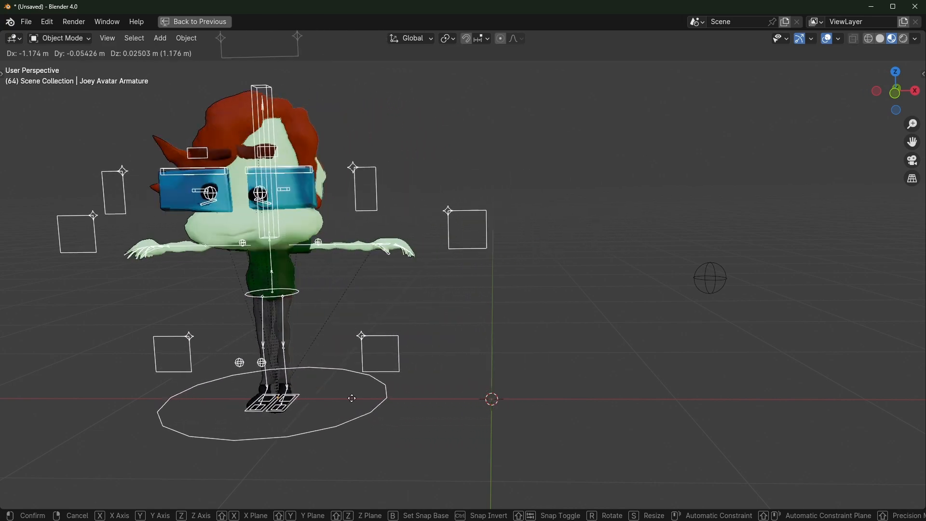
{"action": "key", "text": "r"}
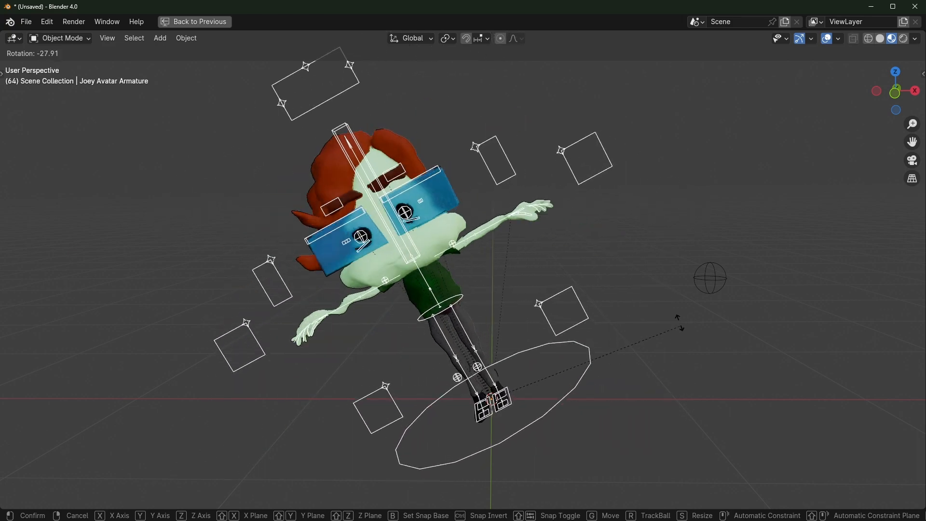
{"action": "right_click", "coordinate": [696, 357]}
Select the sphere Empty, then add the armature to the selection
{"action": "left_click", "coordinate": [758, 279]}
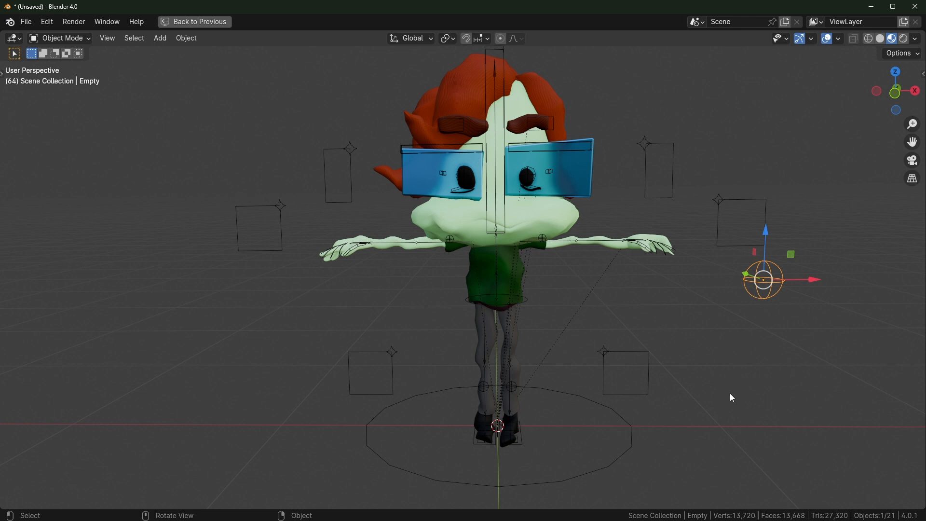
{"action": "middle_click_drag", "start_coordinate": [704, 319], "coordinate": [678, 324], "text": "shift"}
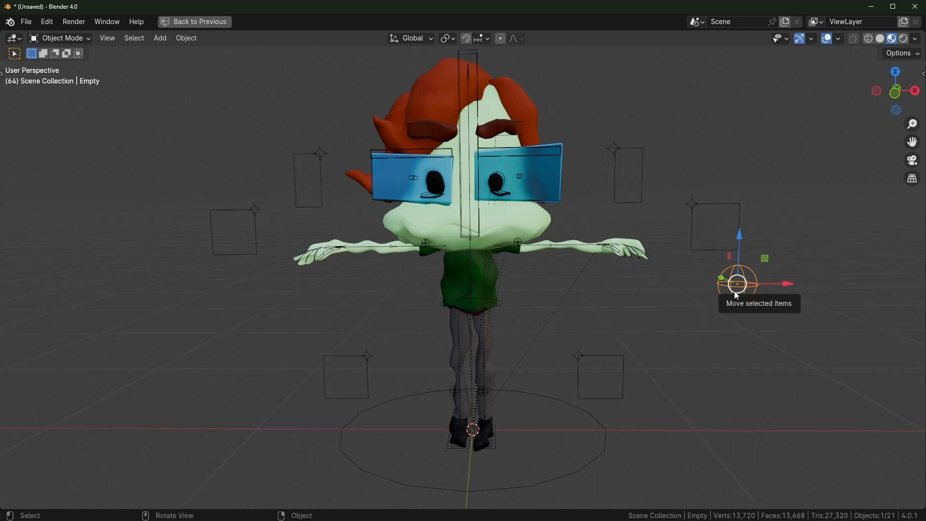
{"action": "left_click", "coordinate": [707, 204]}
{"action": "left_click", "coordinate": [611, 185]}
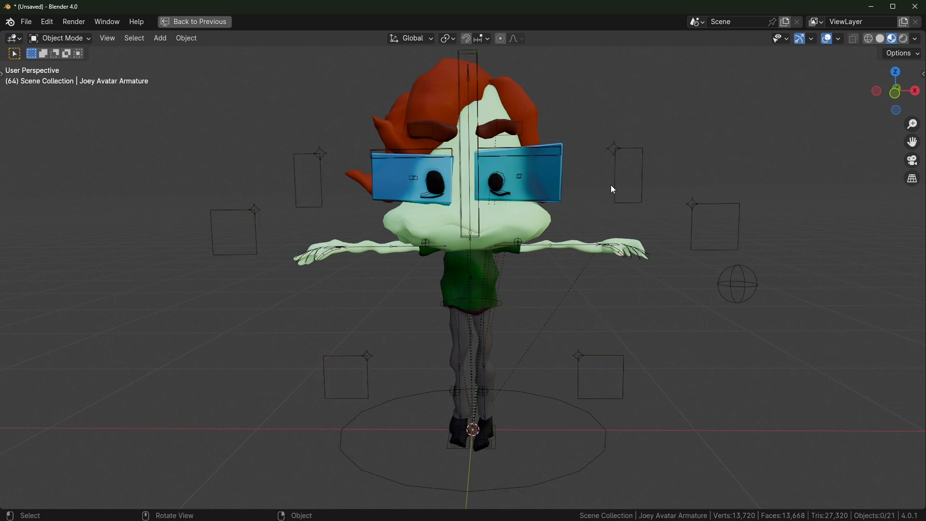
{"action": "left_click", "coordinate": [740, 286]}
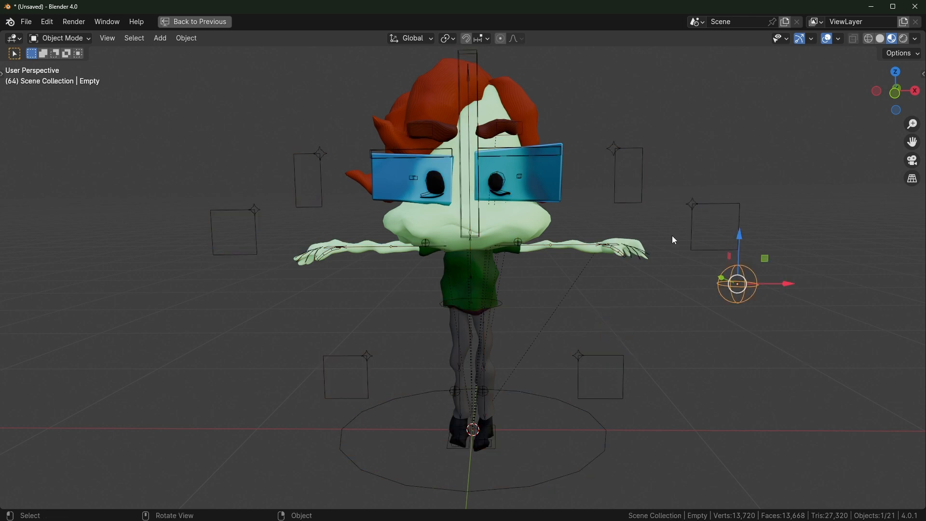
{"action": "left_click", "coordinate": [719, 204], "text": "shift"}
Parent the Empty to the armature object and test it with cancelled armature moves
{"action": "key", "text": "ctrl+p"}
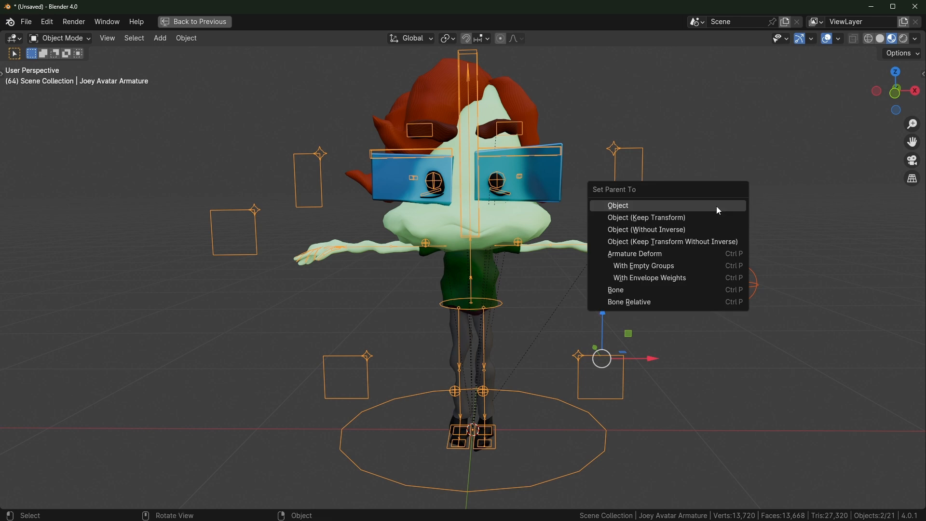
{"action": "left_click", "coordinate": [661, 207]}
{"action": "left_click", "coordinate": [614, 437]}
{"action": "left_click", "coordinate": [514, 395]}
{"action": "left_click_drag", "start_coordinate": [526, 427], "coordinate": [507, 469]}
{"action": "right_click", "coordinate": [508, 469]}
{"action": "left_click_drag", "start_coordinate": [526, 429], "coordinate": [395, 307]}
{"action": "right_click", "coordinate": [395, 307]}
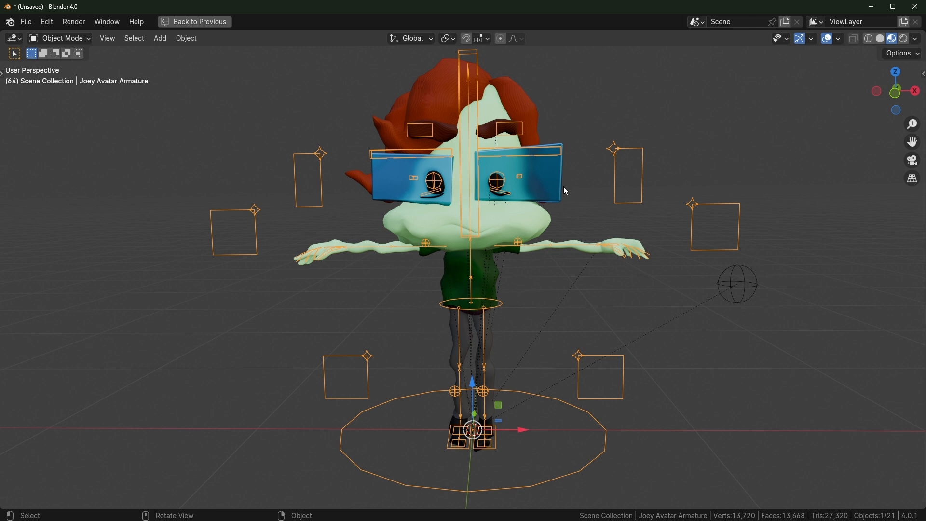
In Pose Mode, test-move the Root bone, then undo back to the earlier selection
{"action": "key", "text": "ctrl+Tab"}
{"action": "left_click", "coordinate": [560, 396]}
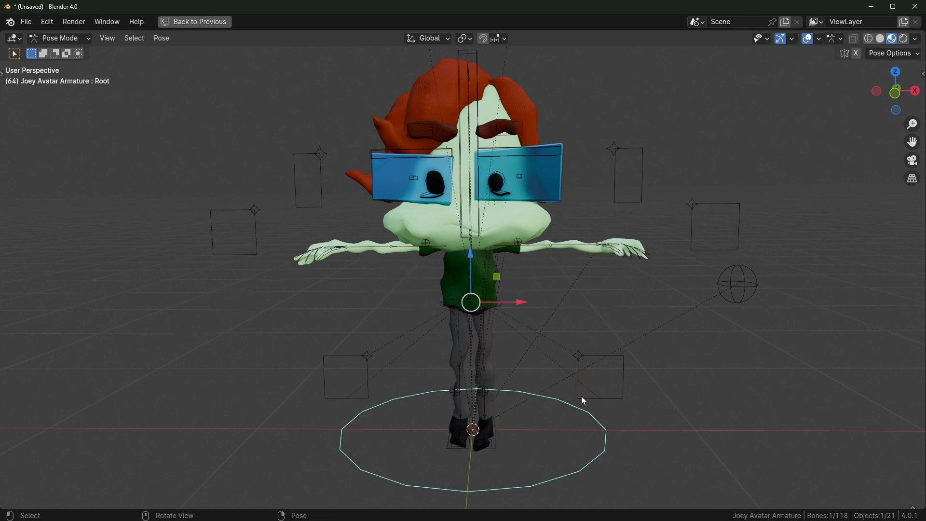
{"action": "left_click_drag", "start_coordinate": [522, 305], "coordinate": [578, 313]}
{"action": "right_click", "coordinate": [578, 313]}
{"action": "key", "text": "ctrl+z"}
{"action": "key", "text": "ctrl+z"}
{"action": "key", "text": "ctrl+z"}
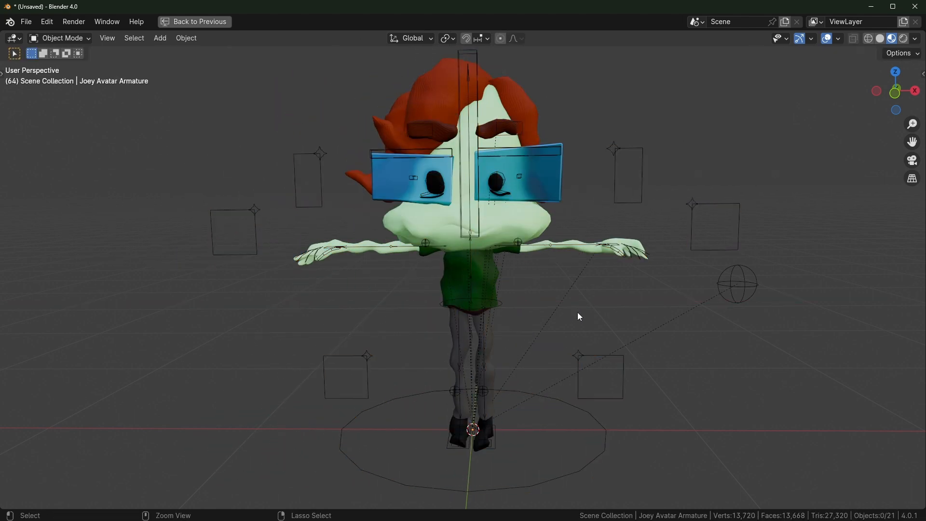
{"action": "key", "text": "ctrl+z"}
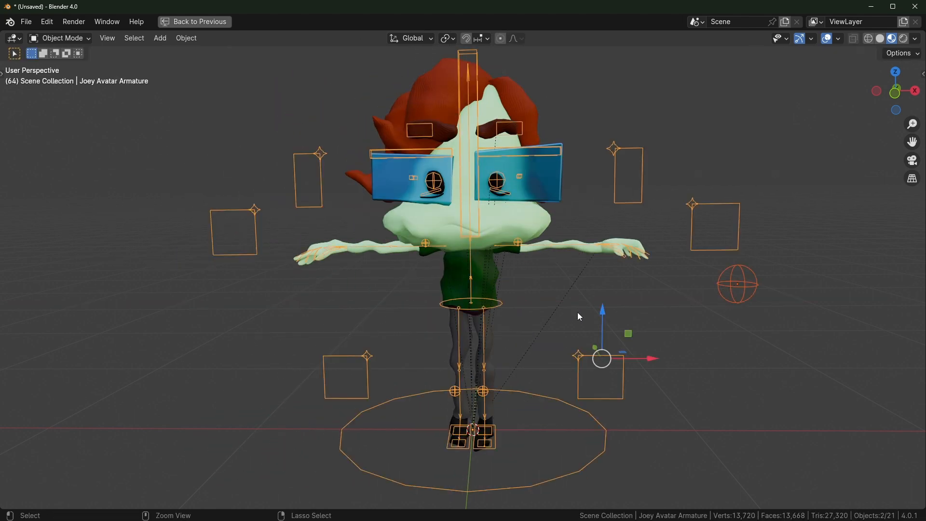
Select the sphere Empty plus the armature and enter Pose Mode
{"action": "left_click", "coordinate": [693, 354]}
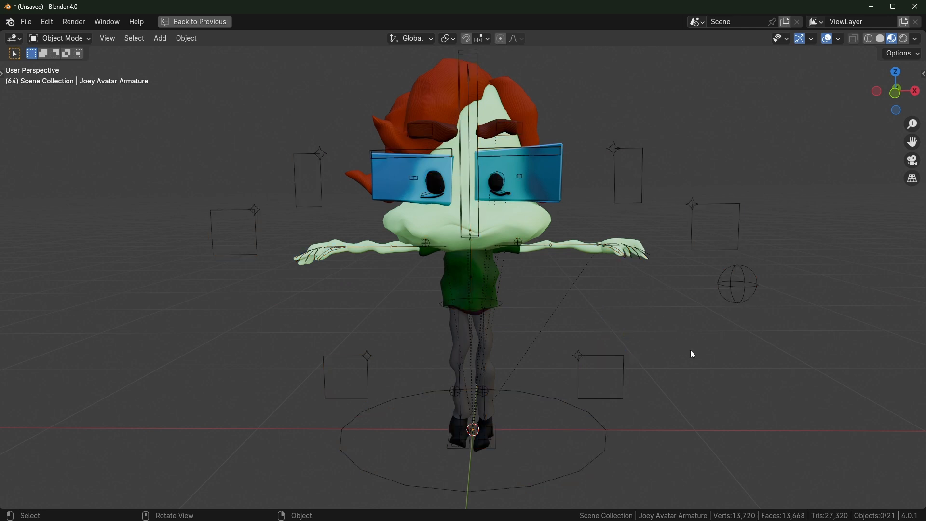
{"action": "left_click", "coordinate": [500, 305]}
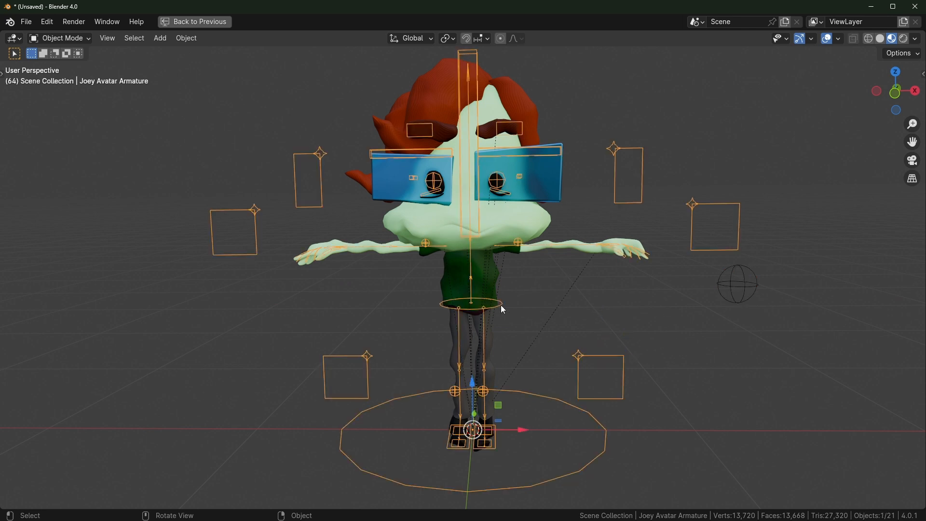
{"action": "left_click", "coordinate": [642, 323]}
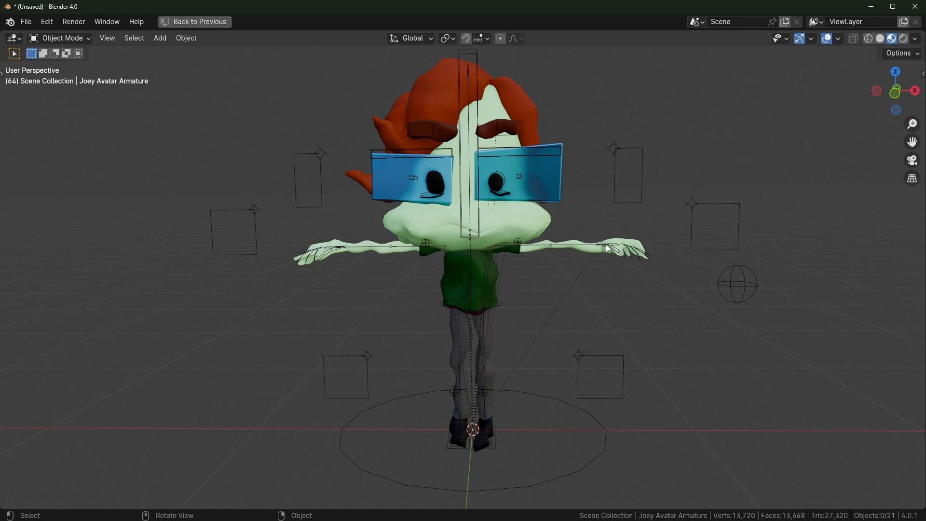
{"action": "left_click", "coordinate": [738, 284]}
{"action": "mouse_move", "coordinate": [739, 284]}
{"action": "left_mouse_down"}
{"action": "mouse_move", "coordinate": [609, 204]}
{"action": "mouse_move", "coordinate": [563, 352]}
{"action": "mouse_move", "coordinate": [621, 270]}
{"action": "mouse_move", "coordinate": [612, 280]}
{"action": "mouse_move", "coordinate": [638, 317]}
{"action": "mouse_move", "coordinate": [753, 337]}
{"action": "mouse_move", "coordinate": [637, 305]}
{"action": "mouse_move", "coordinate": [735, 322]}
{"action": "mouse_move", "coordinate": [739, 313]}
{"action": "mouse_move", "coordinate": [768, 312]}
{"action": "mouse_move", "coordinate": [730, 284]}
{"action": "left_mouse_up"}
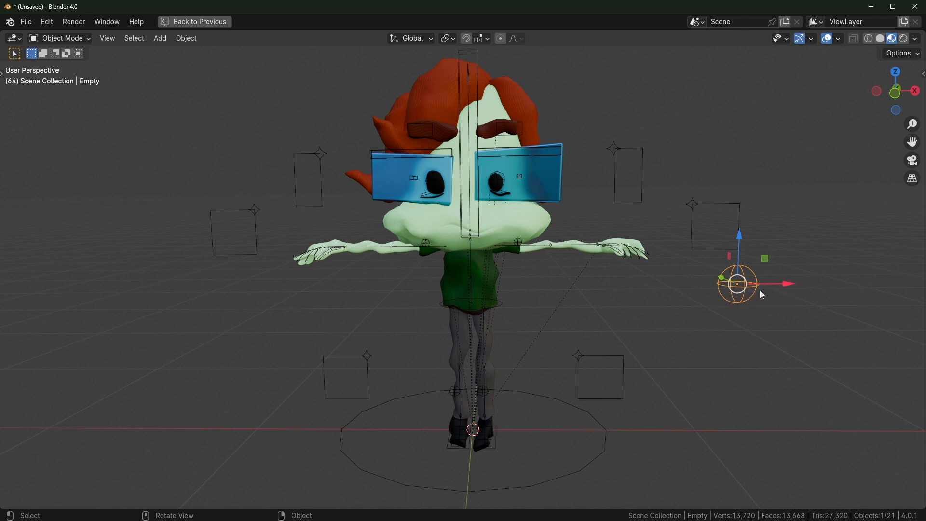
{"action": "left_click", "coordinate": [475, 57], "text": "shift"}
{"action": "key", "text": "ctrl"}
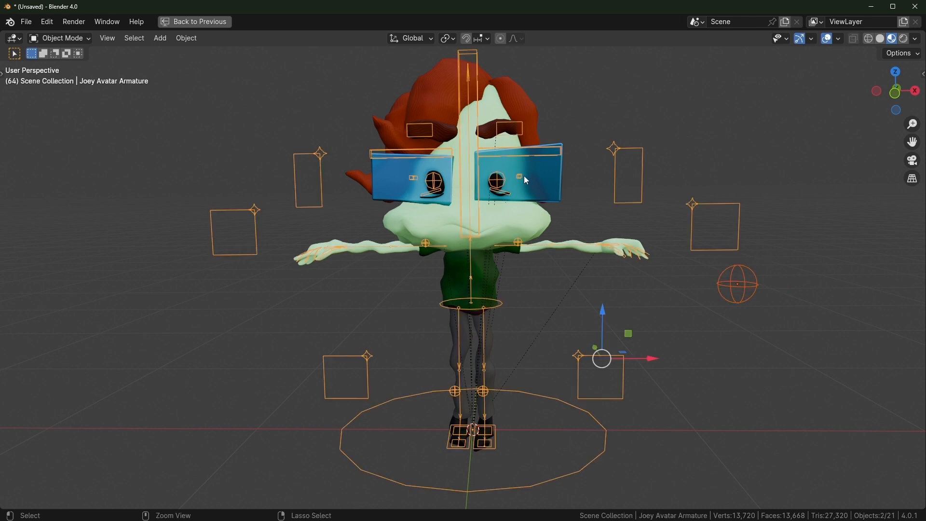
{"action": "key", "text": "ctrl+Tab"}
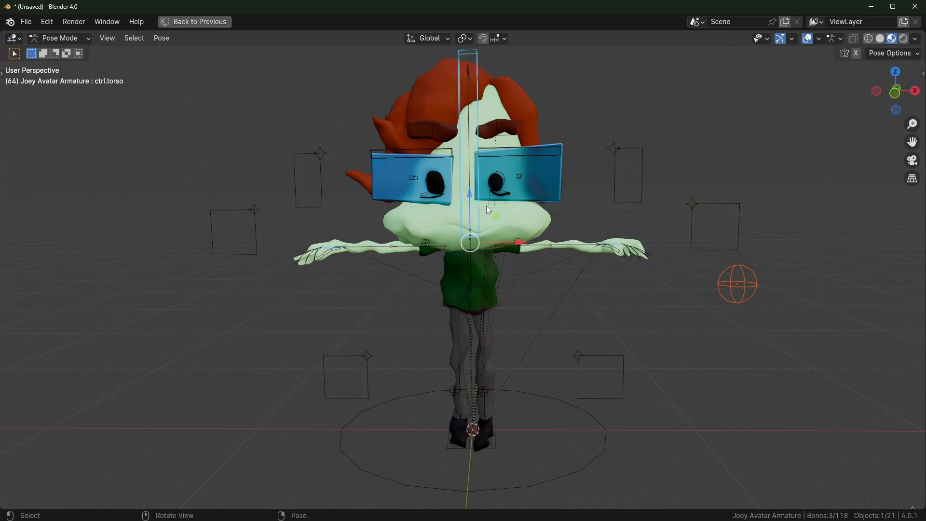
Parent the sphere Empty to the ik.spine bone via Ctrl+P > Bone
{"action": "left_click", "coordinate": [616, 311]}
{"action": "middle_click_drag", "start_coordinate": [616, 311], "coordinate": [544, 271]}
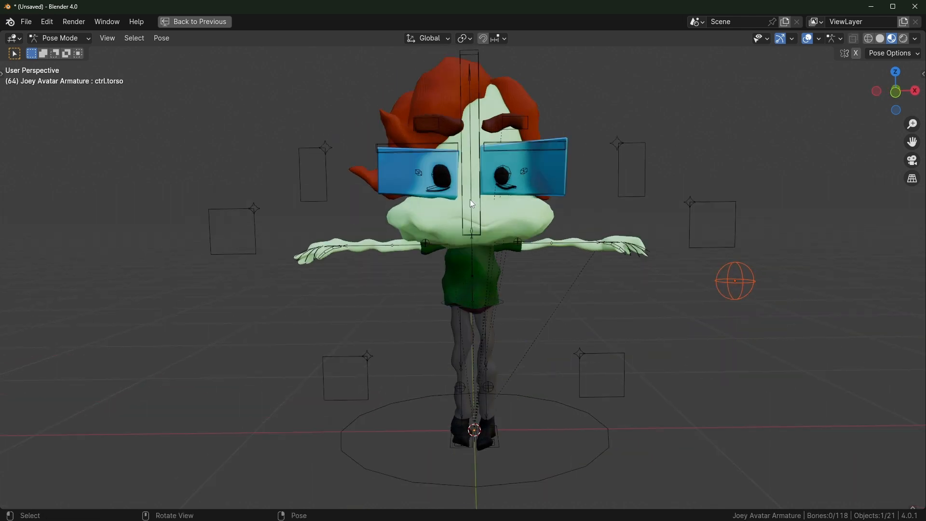
{"action": "left_click", "coordinate": [486, 198]}
{"action": "key", "text": "ctrl+p"}
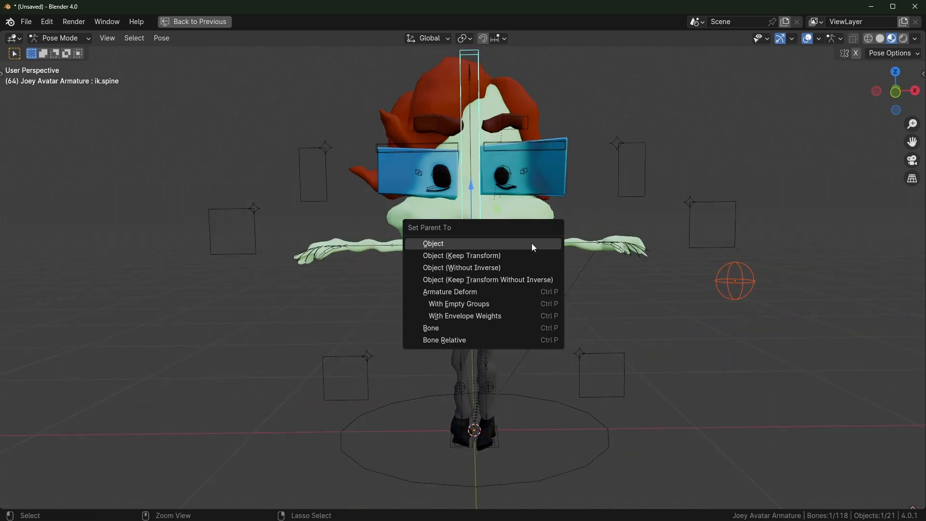
{"action": "left_click", "coordinate": [444, 329]}
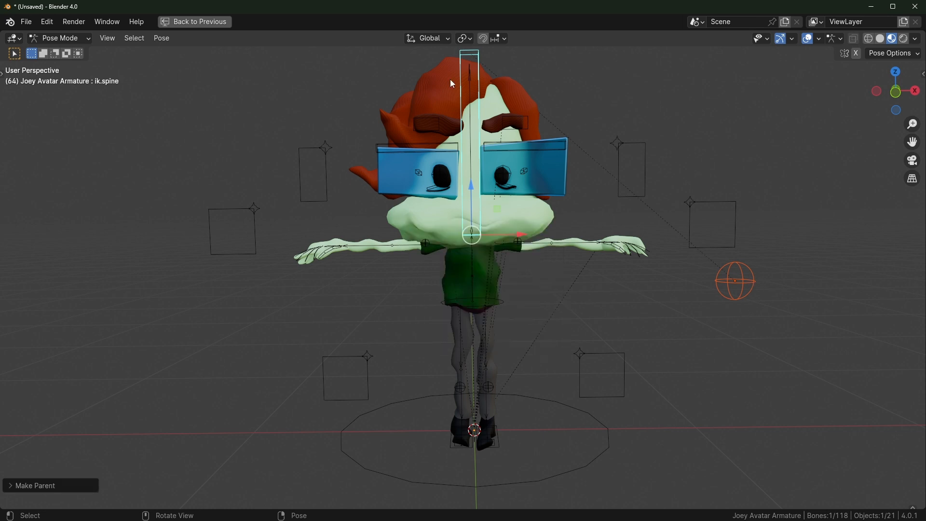
Test the bone parenting by moving the Root bone and rotating ik.spine, cancelling both
{"action": "left_click", "coordinate": [679, 281]}
{"action": "key", "text": "ctrl+Tab"}
{"action": "key", "text": "ctrl+Tab"}
{"action": "left_click", "coordinate": [570, 408]}
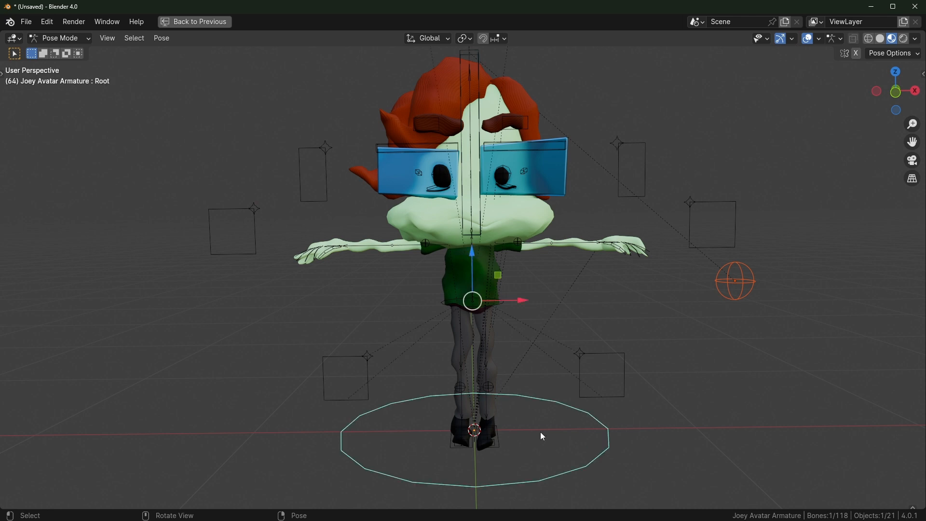
{"action": "left_click_drag", "start_coordinate": [524, 304], "coordinate": [641, 331]}
{"action": "right_click", "coordinate": [642, 331]}
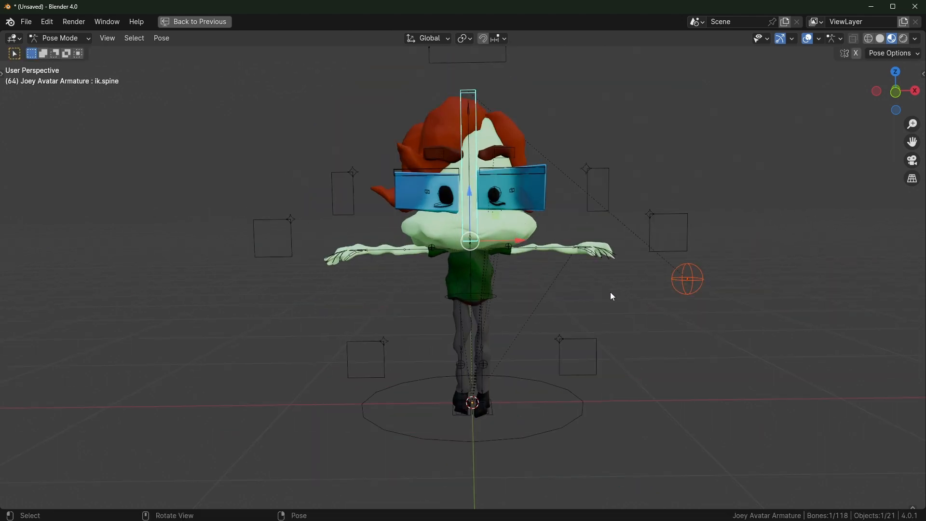
{"action": "key", "text": "r"}
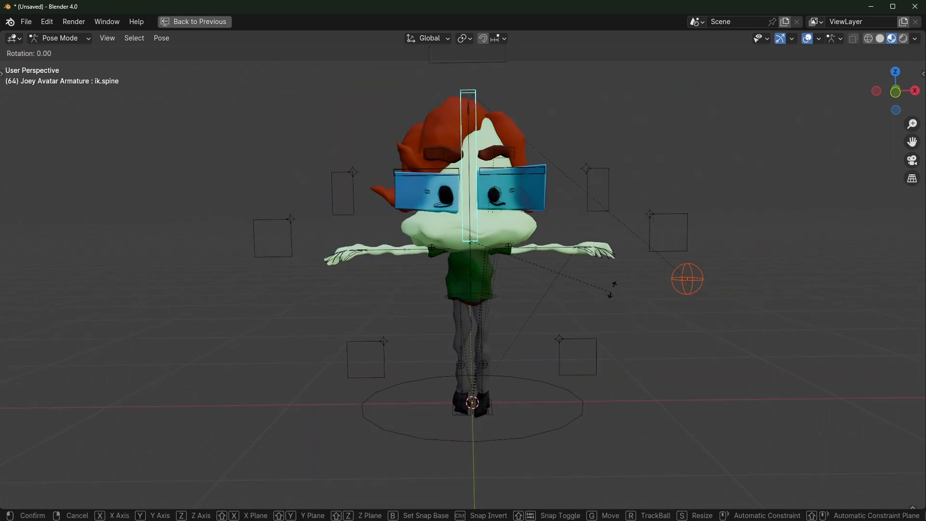
{"action": "right_click", "coordinate": [620, 289]}
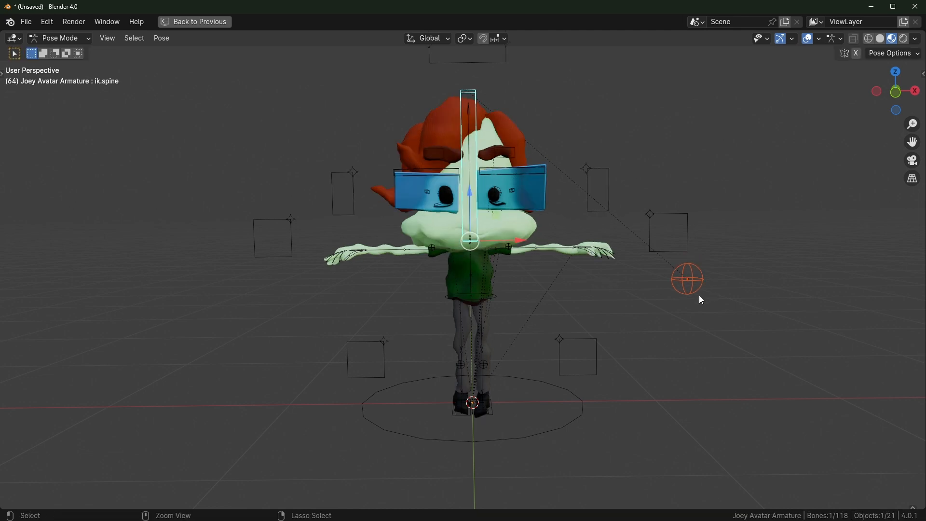
Back in Object Mode, select the sphere Empty and begin moving it
{"action": "key", "text": "ctrl+Tab"}
{"action": "left_click", "coordinate": [689, 279]}
{"action": "key", "text": "g"}
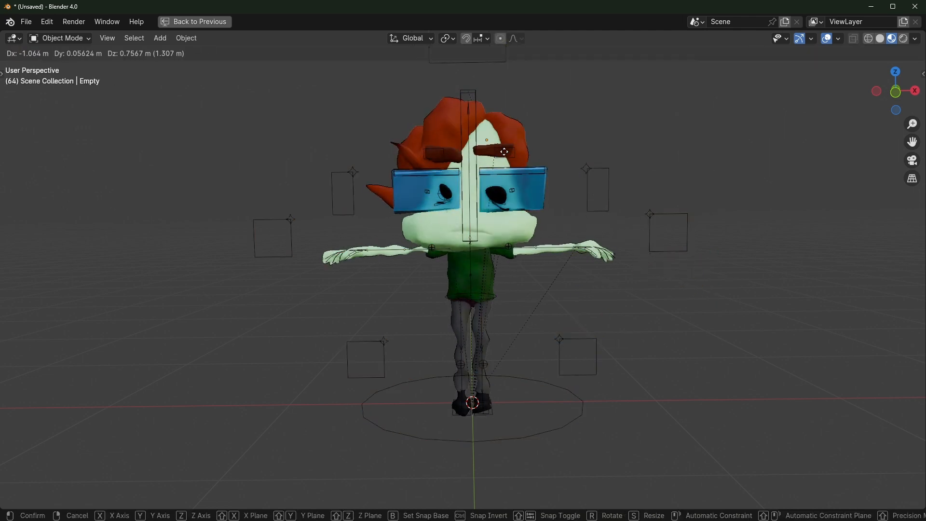
Place the Empty above the head, then tilt and shift the ik.spine bone leftward
{"action": "left_click", "coordinate": [487, 104]}
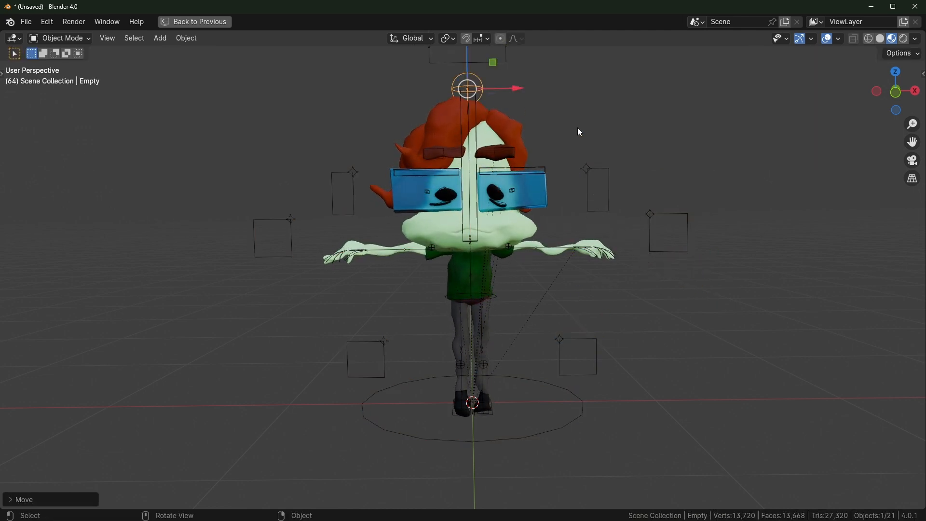
{"action": "left_click", "coordinate": [475, 107]}
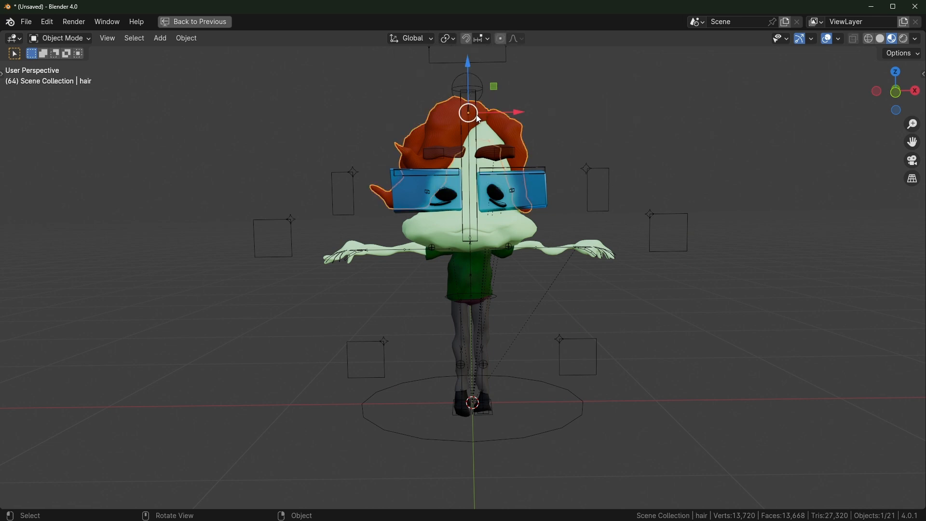
{"action": "key", "text": "ctrl+Tab"}
{"action": "key", "text": "r"}
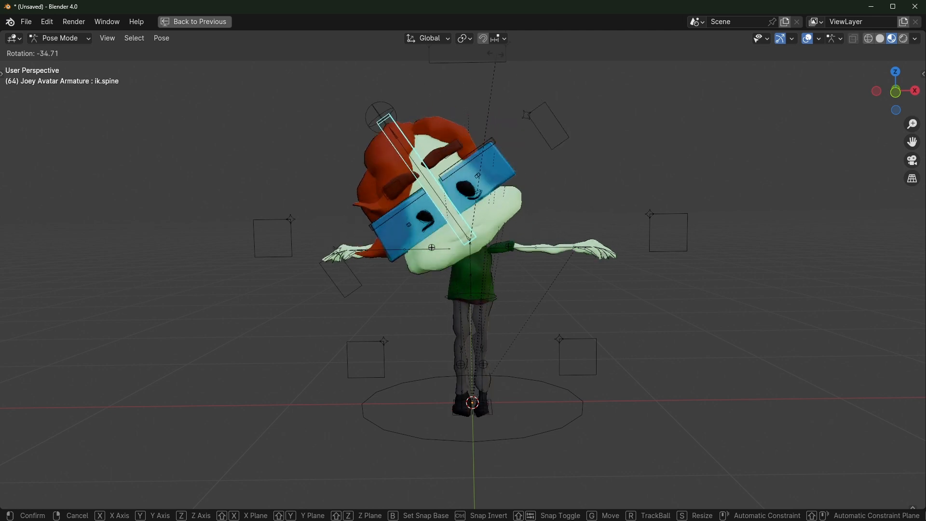
{"action": "left_click", "coordinate": [546, 159]}
{"action": "key", "text": "g"}
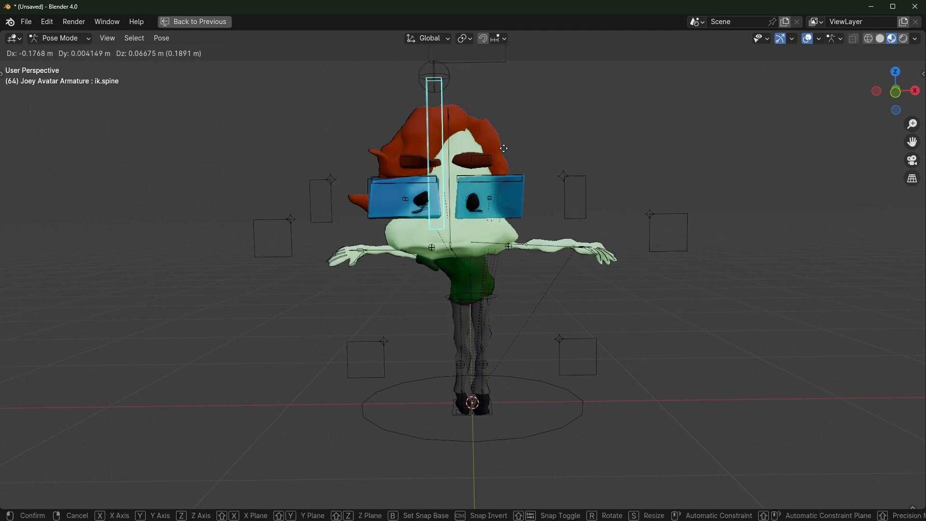
{"action": "left_click", "coordinate": [522, 144]}
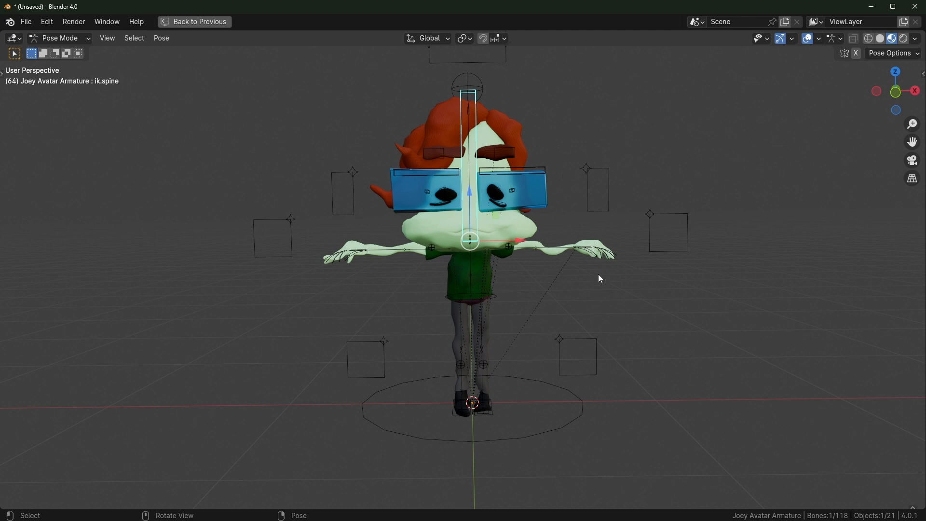
Cancel a further spine rotation, return to Object Mode, and orbit around the character
{"action": "key", "text": "r"}
{"action": "key", "text": "Escape"}
{"action": "middle_click_drag", "start_coordinate": [448, 236], "coordinate": [442, 254], "text": "shift"}
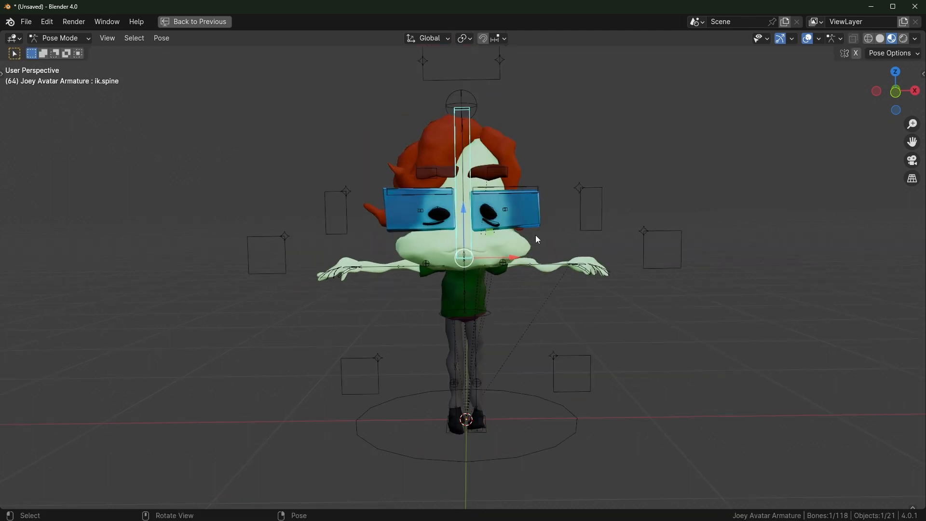
{"action": "scroll", "coordinate": [537, 239], "scroll_direction": "up", "scroll_amount": 1}
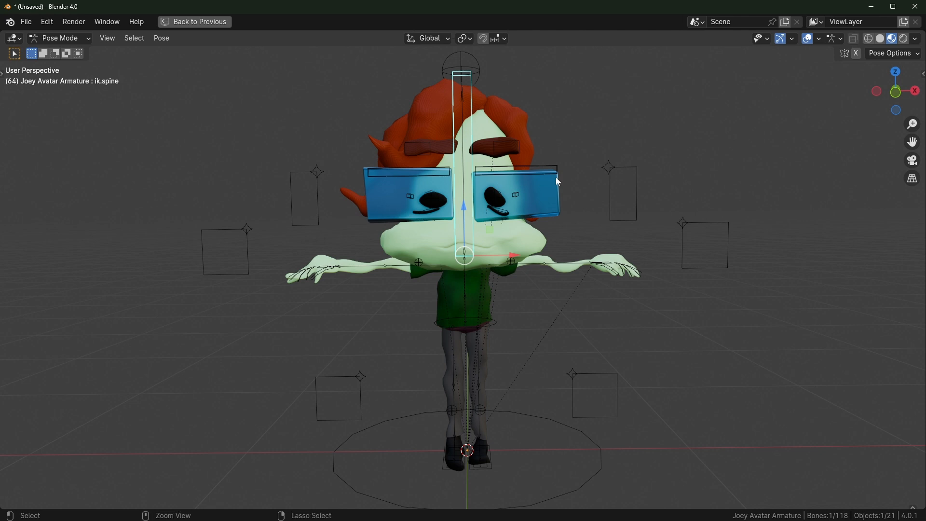
{"action": "key", "text": "ctrl+Tab"}
{"action": "left_click", "coordinate": [569, 208]}
{"action": "middle_click_drag", "start_coordinate": [535, 245], "coordinate": [510, 250]}
{"action": "scroll", "coordinate": [510, 250], "scroll_direction": "up", "scroll_amount": 2}
{"action": "scroll", "coordinate": [507, 249], "scroll_direction": "down", "scroll_amount": 2}
{"action": "middle_click_drag", "start_coordinate": [449, 227], "coordinate": [469, 119]}
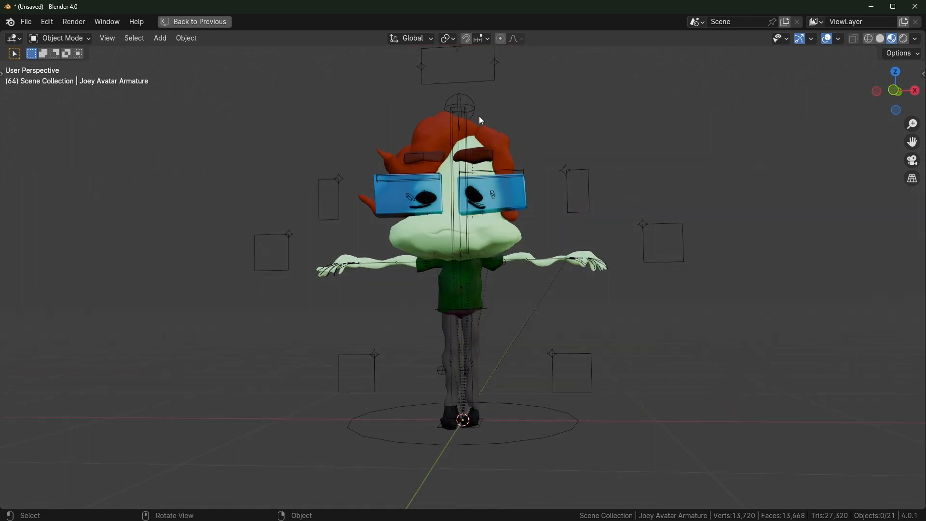
{"action": "middle_click_drag", "start_coordinate": [492, 187], "coordinate": [521, 149]}
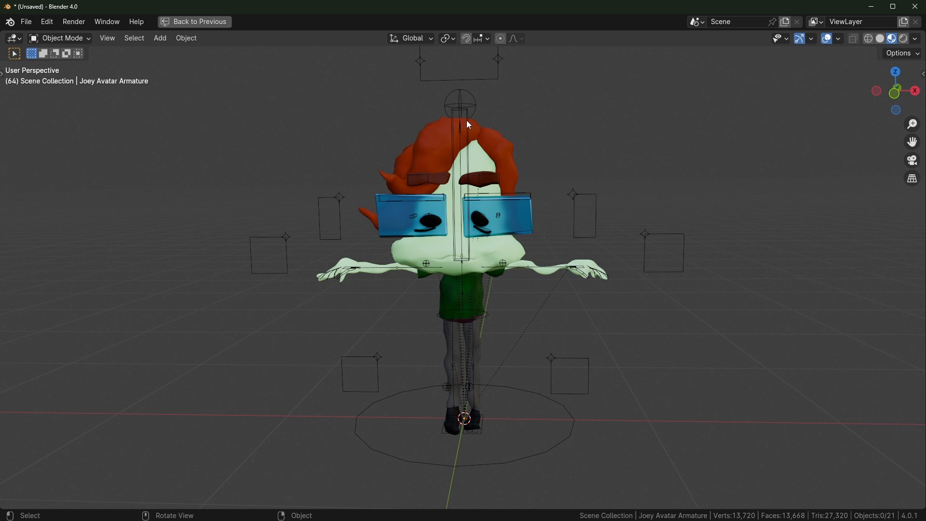
Reposition the armature and restore the full Geometry Nodes workspace
{"action": "left_click", "coordinate": [530, 392]}
{"action": "key", "text": "g"}
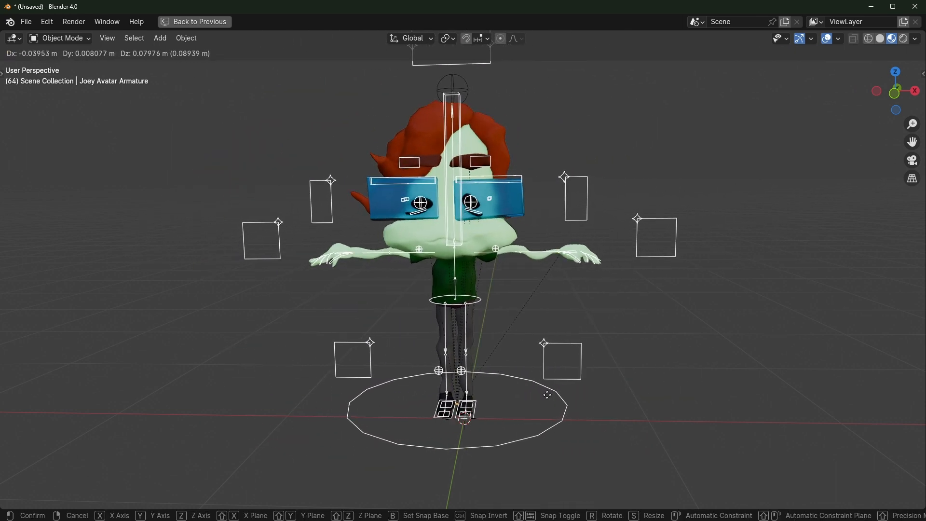
{"action": "left_click", "coordinate": [528, 355]}
{"action": "key", "text": "ctrl+space"}
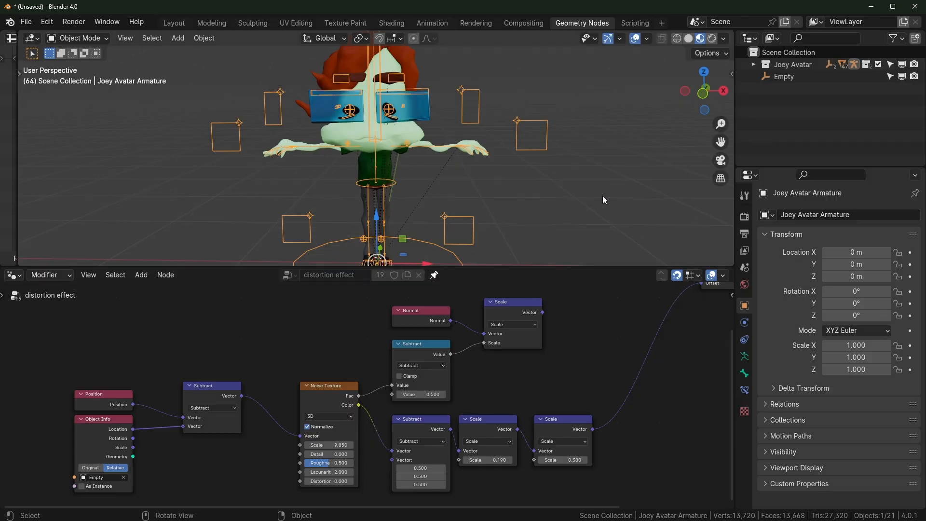
Play and stop the animation, then widen the viewport and node editor area
{"action": "left_click", "coordinate": [594, 205]}
{"action": "key", "text": "space"}
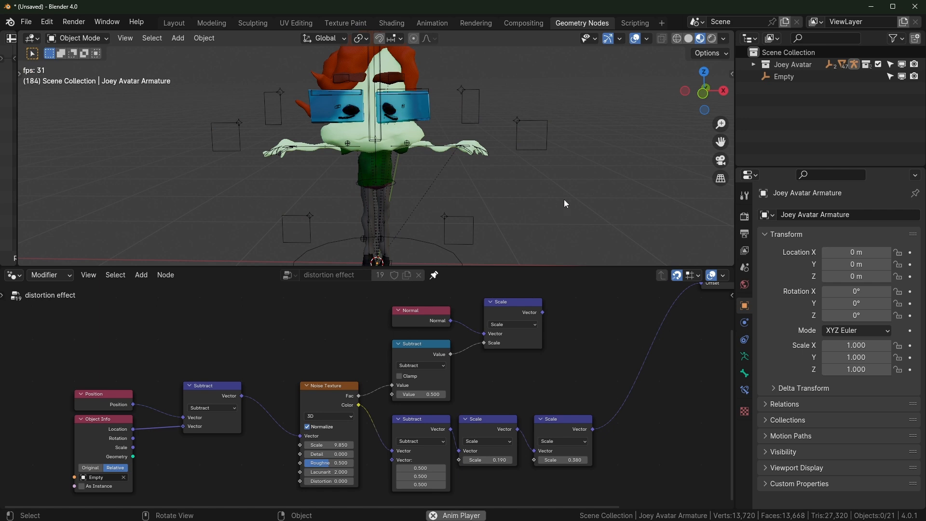
{"action": "key", "text": "space"}
{"action": "middle_click_drag", "start_coordinate": [205, 461], "coordinate": [285, 408]}
{"action": "scroll", "coordinate": [301, 418], "scroll_direction": "up", "scroll_amount": 2}
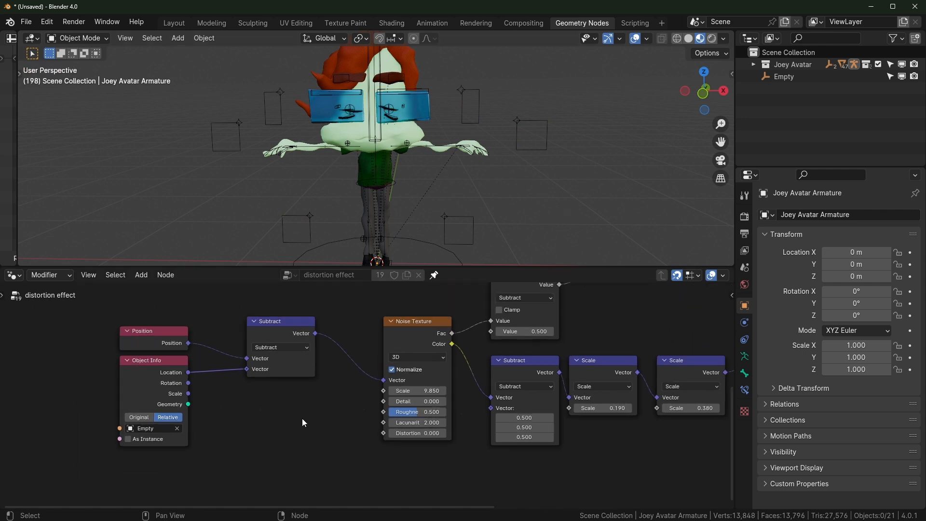
{"action": "left_click_drag", "start_coordinate": [736, 289], "coordinate": [841, 290]}
Switch the Noise Texture to 4D and preview a W change before cancelling back to 0
{"action": "left_click", "coordinate": [454, 366]}
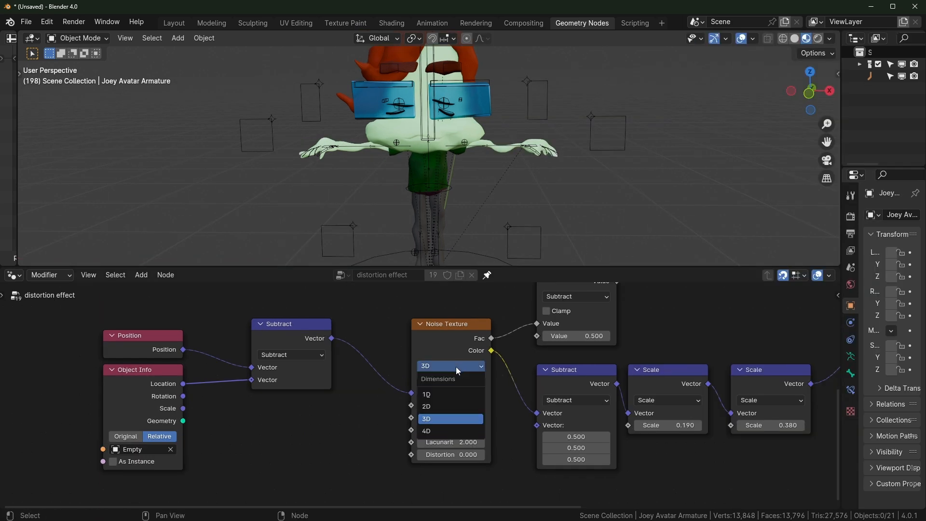
{"action": "left_click", "coordinate": [432, 430]}
{"action": "middle_click_drag", "start_coordinate": [348, 415], "coordinate": [354, 384]}
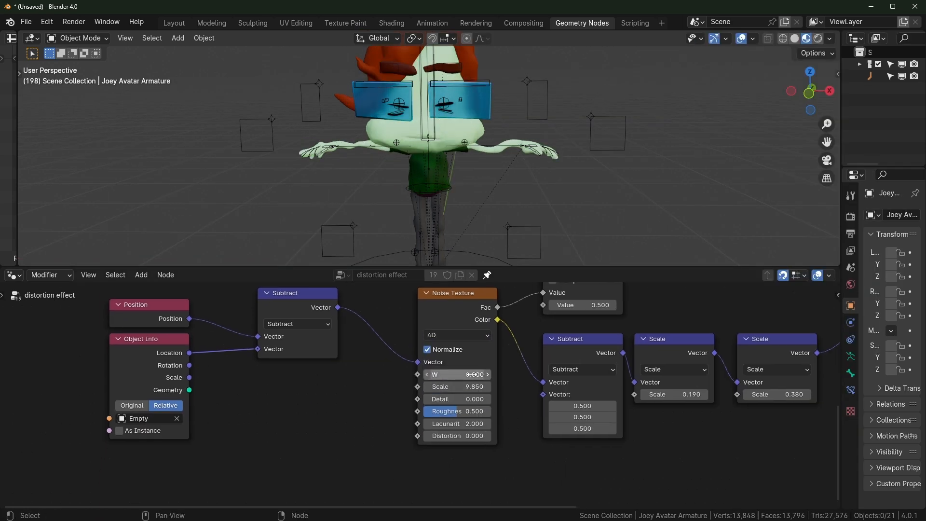
{"action": "left_click_drag", "start_coordinate": [457, 374], "coordinate": [598, 375]}
{"action": "right_click", "coordinate": [457, 374]}
{"action": "key", "text": "shift+a"}
Add a Scene Time node and connect its Seconds output to the Noise Texture W
{"action": "mouse_move", "coordinate": [330, 408]}
{"action": "type", "text": "time"}
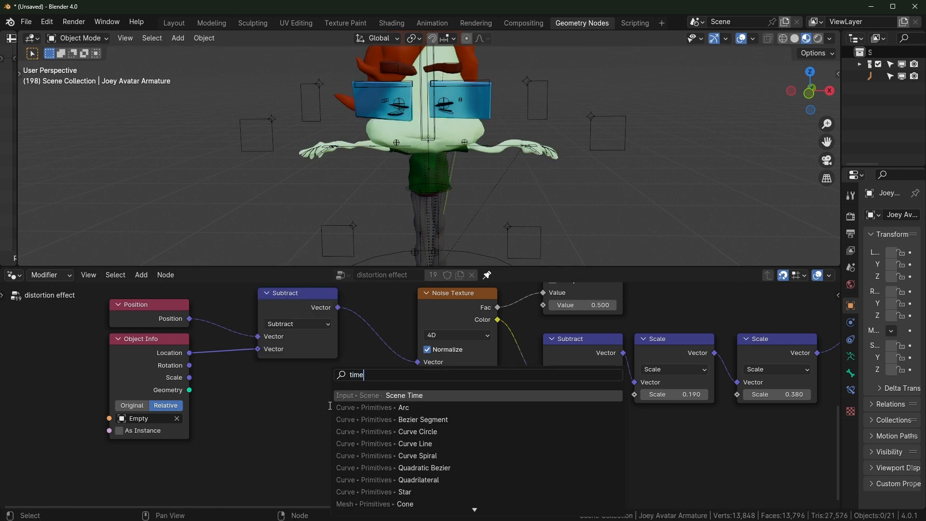
{"action": "key", "text": "Return"}
{"action": "left_click", "coordinate": [284, 384]}
{"action": "left_click_drag", "start_coordinate": [342, 413], "coordinate": [417, 375]}
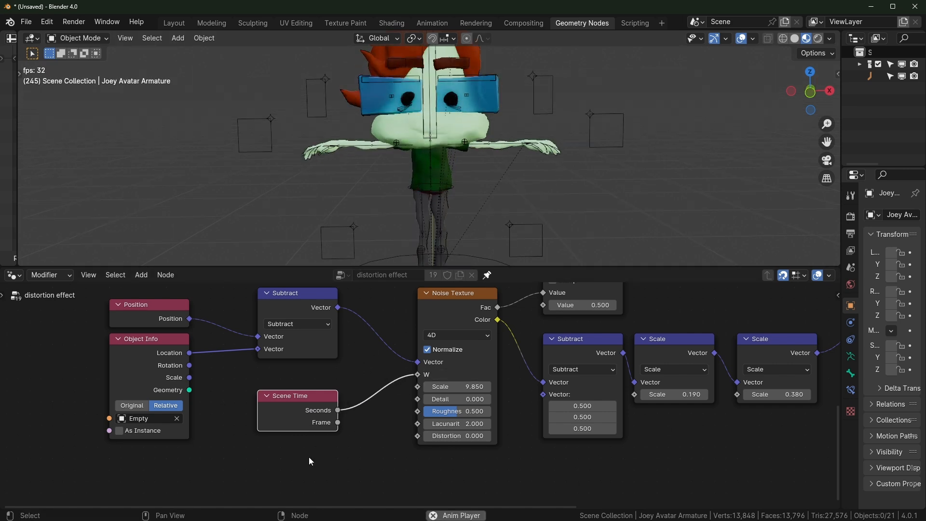
Show Output properties, play, and set noise Scale 1.570 and last Scale factor 2.880
{"action": "left_click_drag", "start_coordinate": [842, 234], "coordinate": [730, 234]}
{"action": "left_click", "coordinate": [729, 233]}
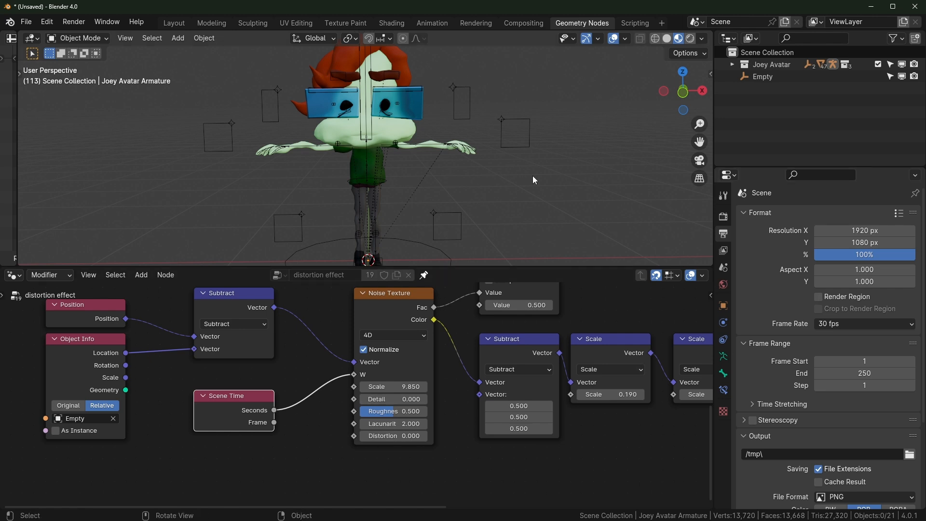
{"action": "key", "text": "space"}
{"action": "left_click_drag", "start_coordinate": [408, 386], "coordinate": [380, 385]}
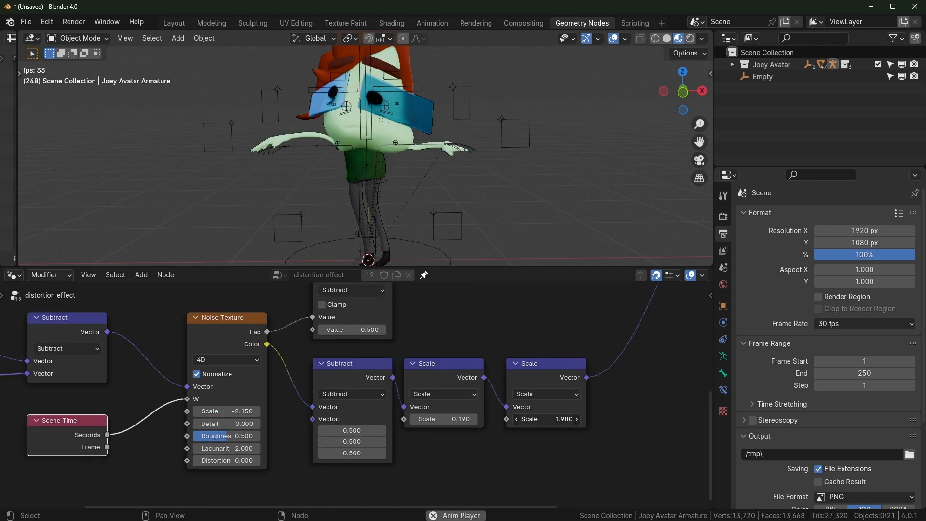
{"action": "left_click_drag", "start_coordinate": [543, 419], "coordinate": [586, 419]}
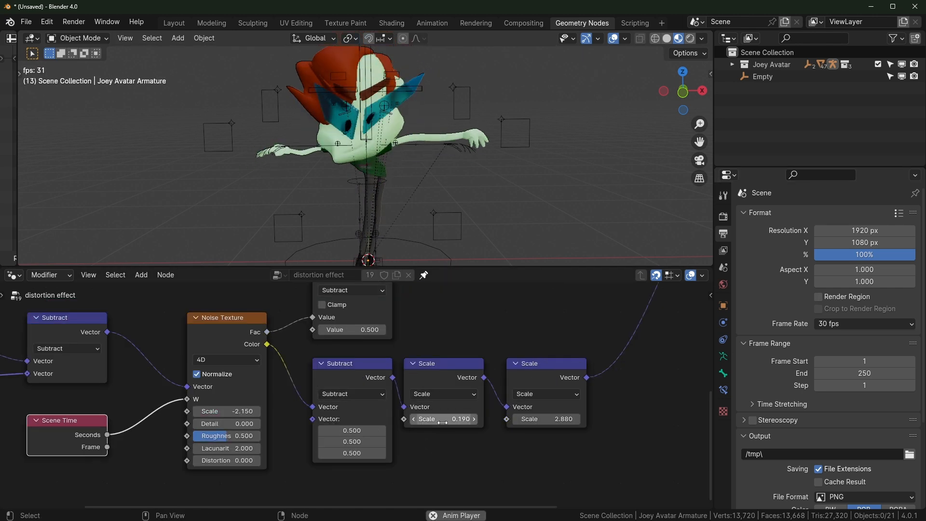
{"action": "middle_click_drag", "start_coordinate": [248, 361], "coordinate": [299, 340]}
{"action": "left_click_drag", "start_coordinate": [279, 391], "coordinate": [401, 391]}
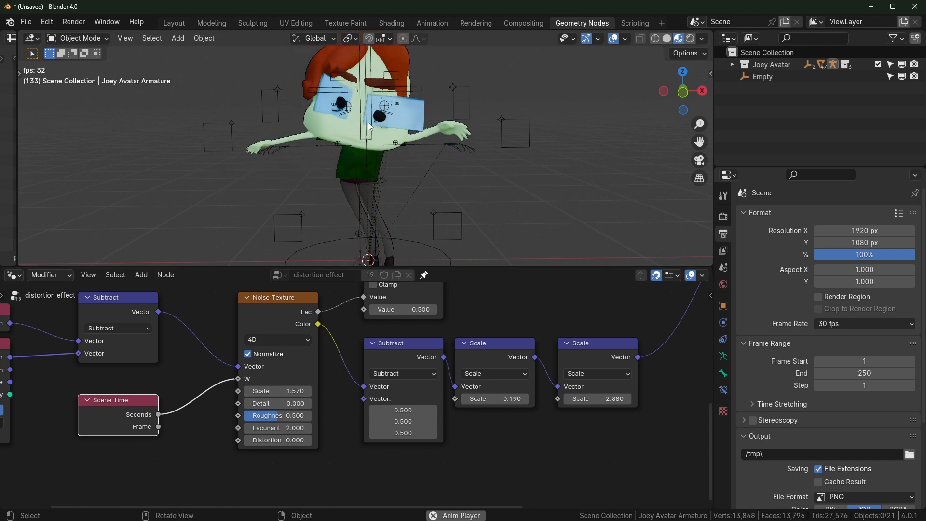
{"action": "left_click", "coordinate": [866, 325]}
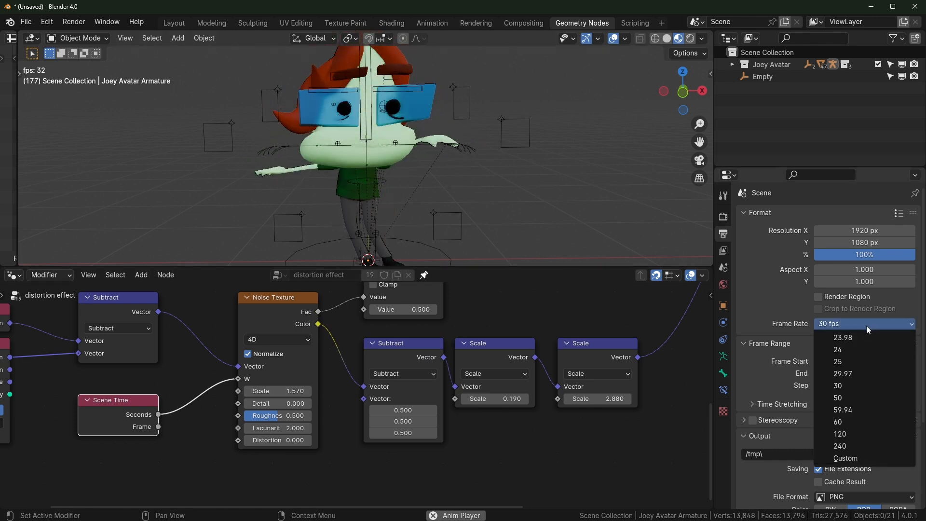
Try 24 fps and then 60 fps frame rates with animation playback
{"action": "left_click", "coordinate": [856, 352]}
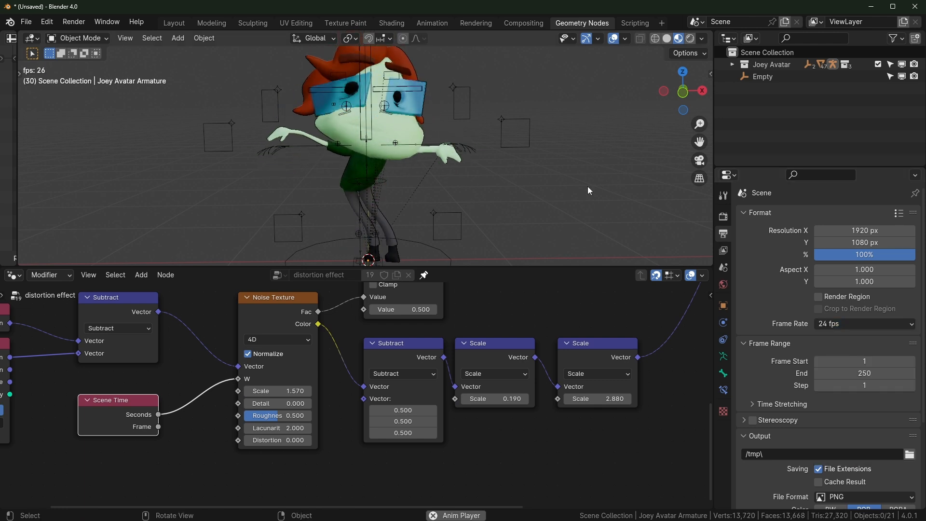
{"action": "key", "text": "space"}
{"action": "left_click", "coordinate": [847, 322]}
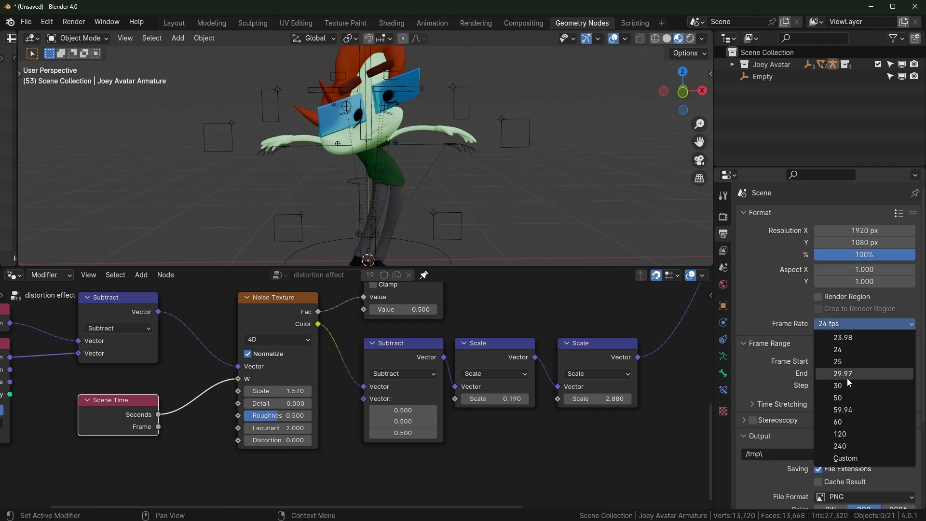
{"action": "left_click", "coordinate": [849, 421]}
{"action": "key", "text": "space"}
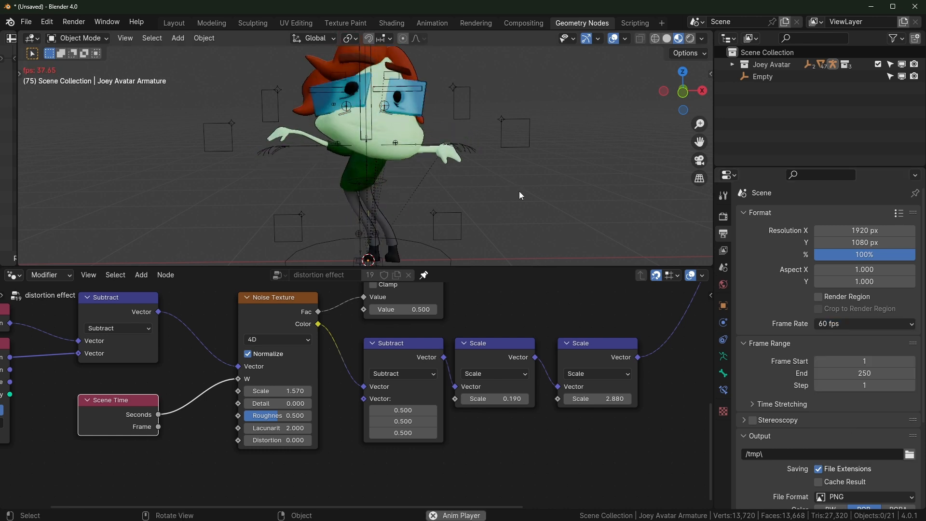
{"action": "key", "text": "space"}
Reset the frame rate to 30 fps and feed Scene Time Frame into the noise W
{"action": "middle_click_drag", "start_coordinate": [107, 453], "coordinate": [238, 440]}
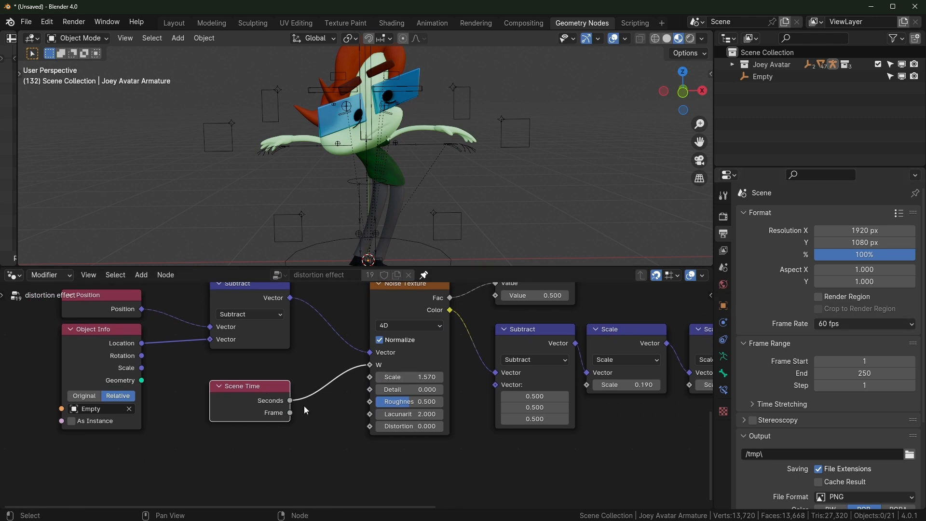
{"action": "left_click", "coordinate": [847, 324]}
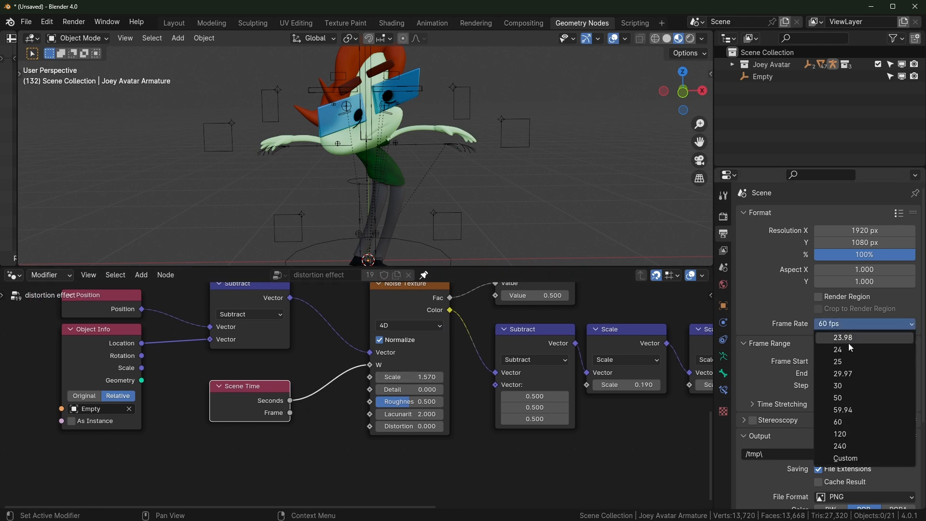
{"action": "left_click", "coordinate": [851, 385]}
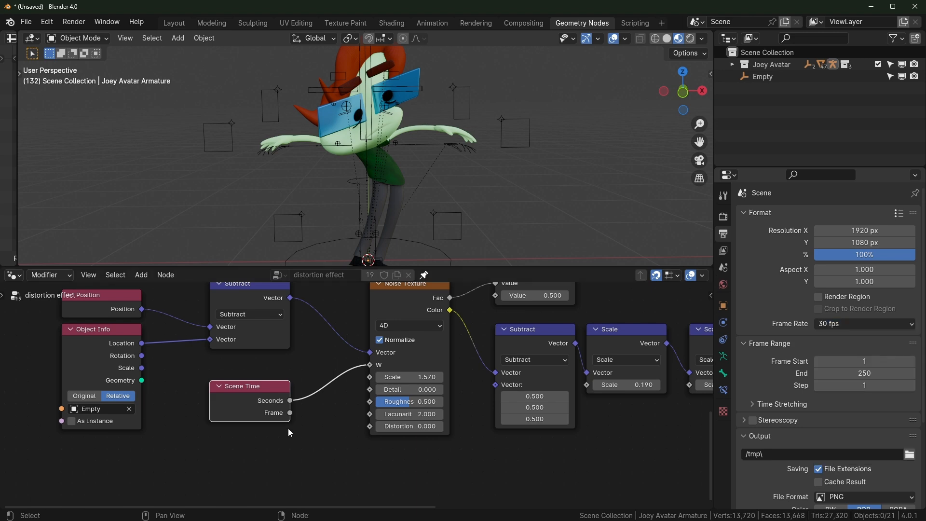
{"action": "left_click_drag", "start_coordinate": [290, 413], "coordinate": [370, 365]}
{"action": "key", "text": "space"}
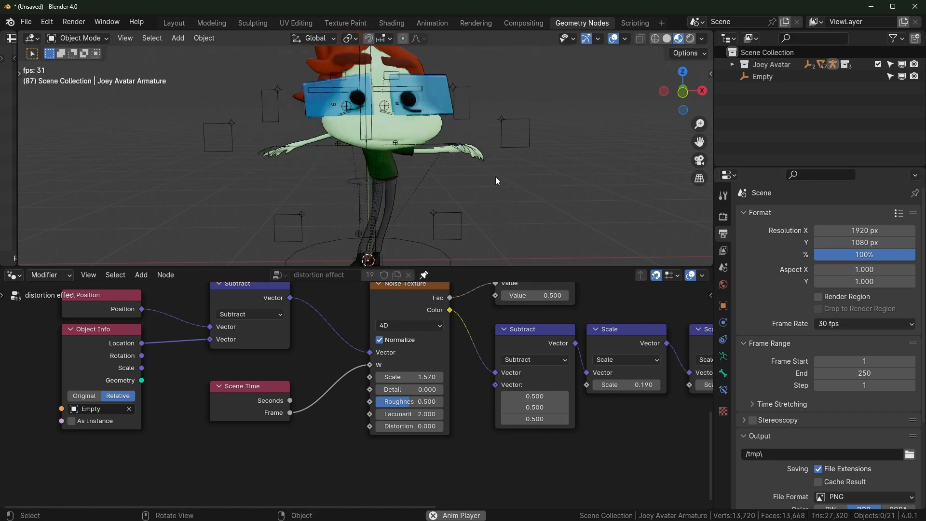
Reconnect Scene Time Seconds to the noise W and raise the noise scale to 4.170
{"action": "key", "text": "space"}
{"action": "left_click_drag", "start_coordinate": [290, 401], "coordinate": [369, 364]}
{"action": "middle_click_drag", "start_coordinate": [357, 357], "coordinate": [396, 344]}
{"action": "scroll", "coordinate": [396, 344], "scroll_direction": "down", "scroll_amount": 1}
{"action": "left_click_drag", "start_coordinate": [289, 388], "coordinate": [151, 452]}
{"action": "key", "text": "space"}
{"action": "left_click_drag", "start_coordinate": [444, 360], "coordinate": [492, 360]}
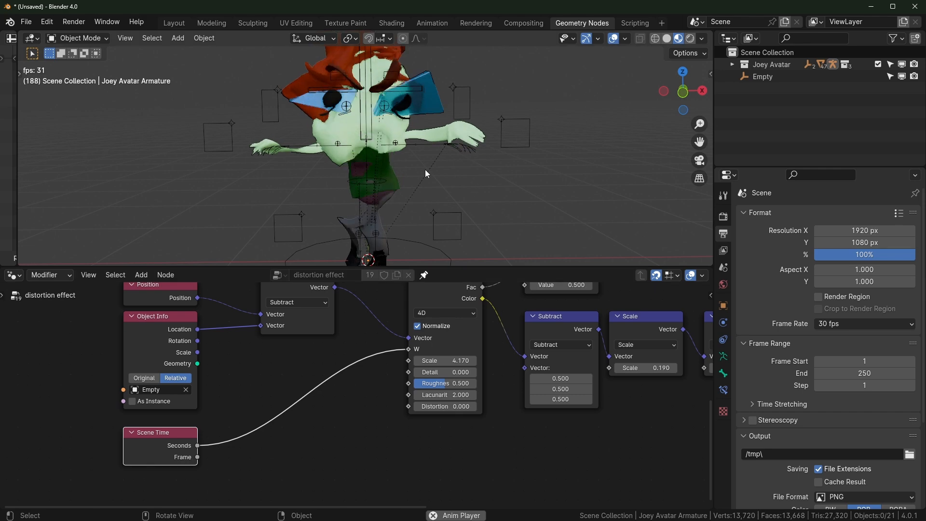
Insert a Divide Math node on the Seconds-to-W link with divisor 3.300
{"action": "key", "text": "shift+a"}
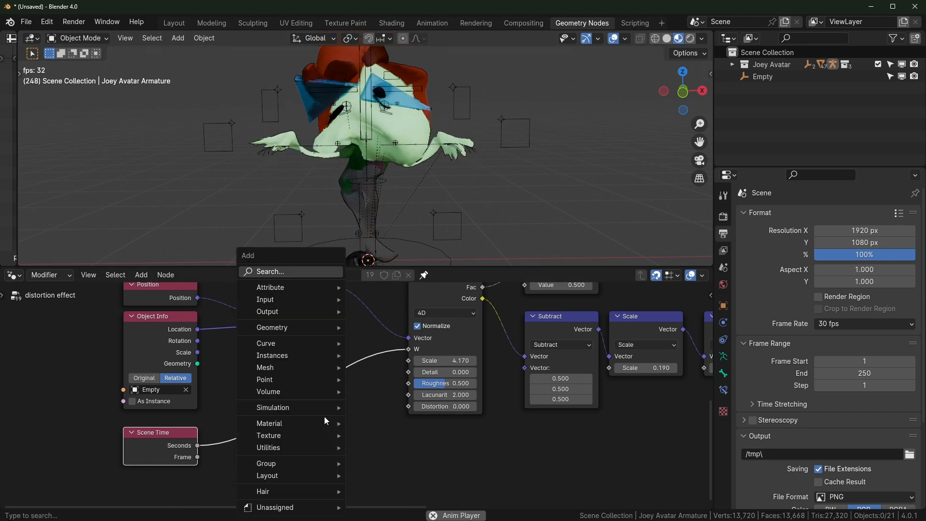
{"action": "type", "text": "math"}
{"action": "key", "text": "Return"}
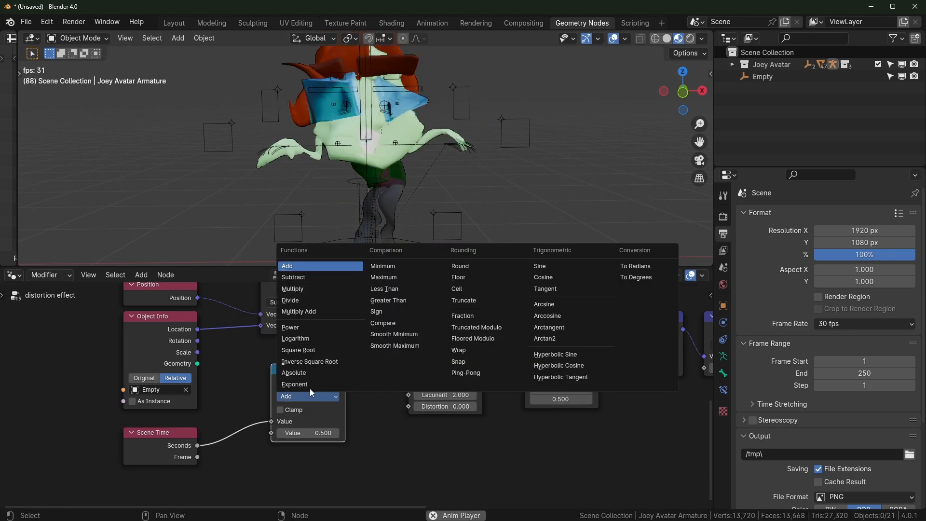
{"action": "left_click", "coordinate": [305, 303]}
{"action": "left_click", "coordinate": [322, 422]}
{"action": "left_click_drag", "start_coordinate": [311, 433], "coordinate": [319, 436]}
Tune the divisor through 3.800 and 4.500 to 1.300, adjusting the last Scale factor
{"action": "mouse_move", "coordinate": [453, 181]}
{"action": "middle_mouse_down"}
{"action": "mouse_move", "coordinate": [467, 178]}
{"action": "mouse_move", "coordinate": [440, 183]}
{"action": "middle_mouse_up"}
{"action": "middle_click_drag", "start_coordinate": [581, 403], "coordinate": [444, 400]}
{"action": "left_click_drag", "start_coordinate": [604, 366], "coordinate": [602, 366]}
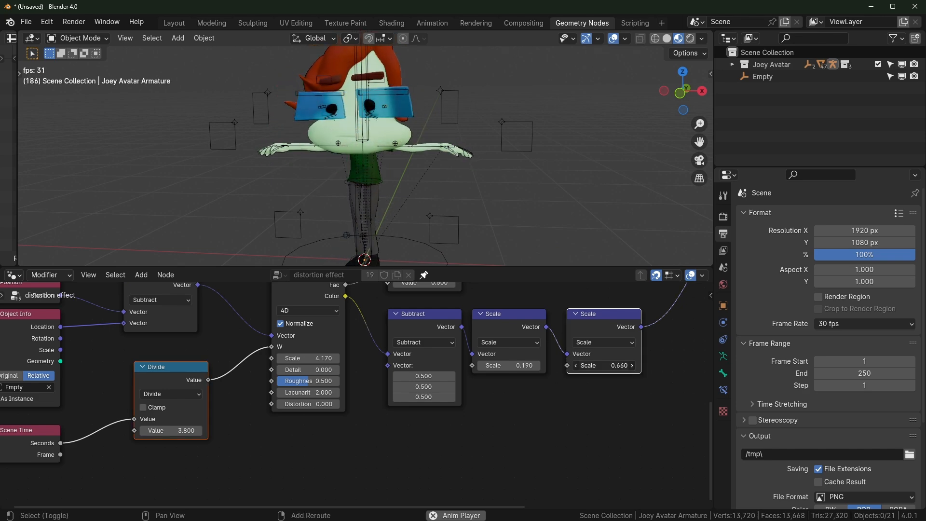
{"action": "key", "text": "ctrl+space"}
{"action": "key", "text": "ctrl+space"}
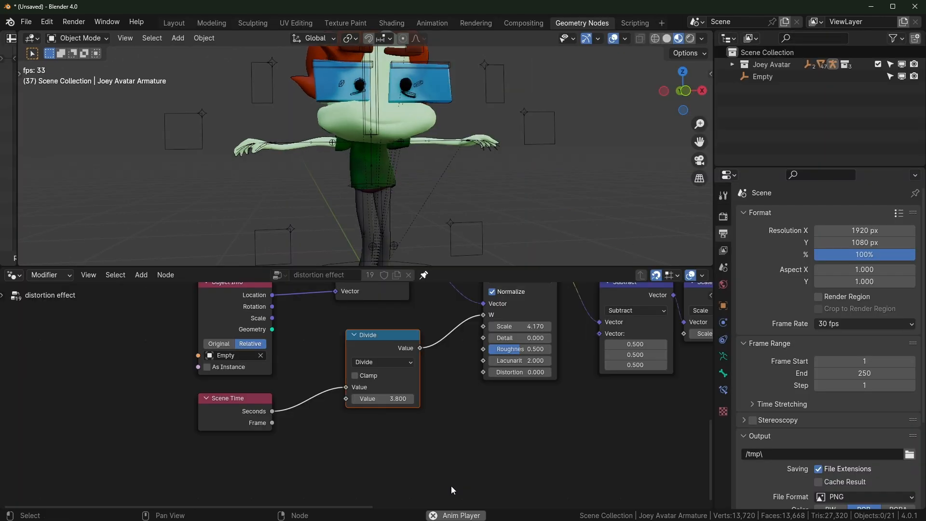
{"action": "left_click_drag", "start_coordinate": [391, 399], "coordinate": [286, 399]}
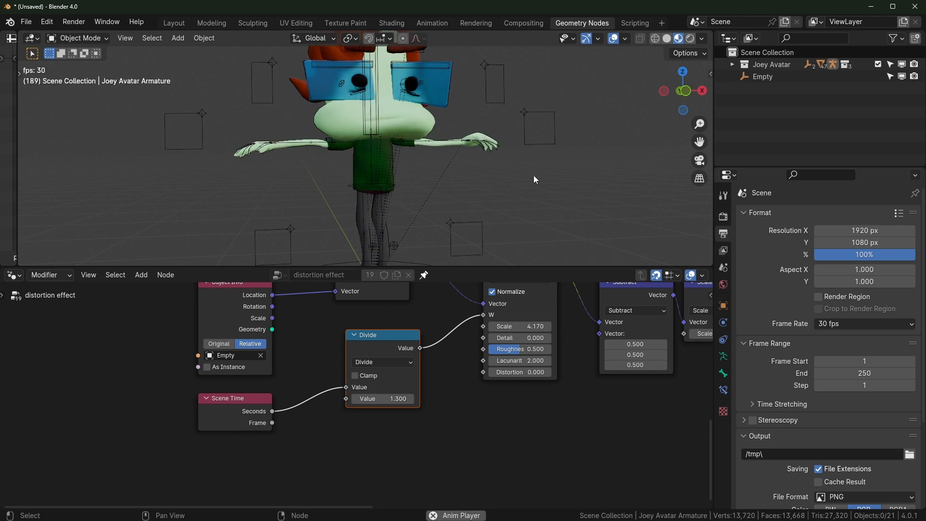
{"action": "left_click_drag", "start_coordinate": [385, 352], "coordinate": [387, 351]}
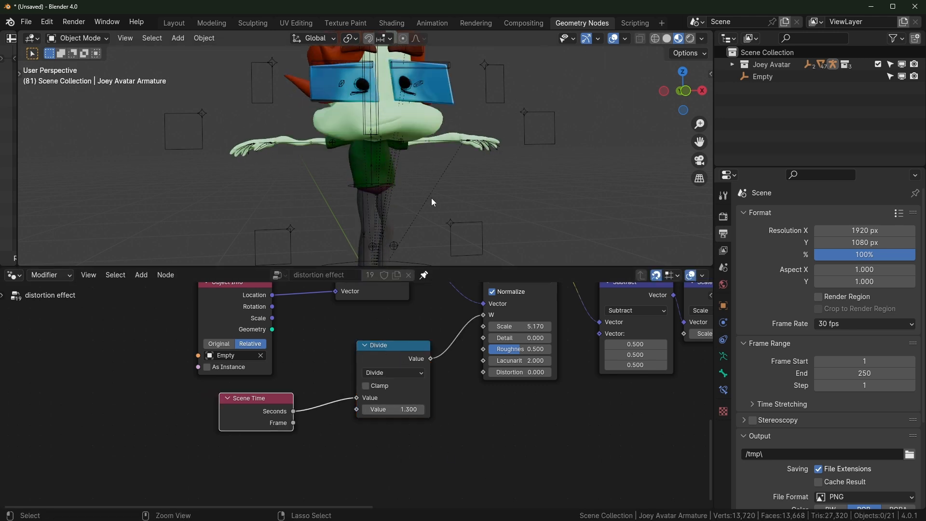
{"action": "key", "text": "ctrl+space"}
{"action": "middle_click_drag", "start_coordinate": [490, 317], "coordinate": [513, 317]}
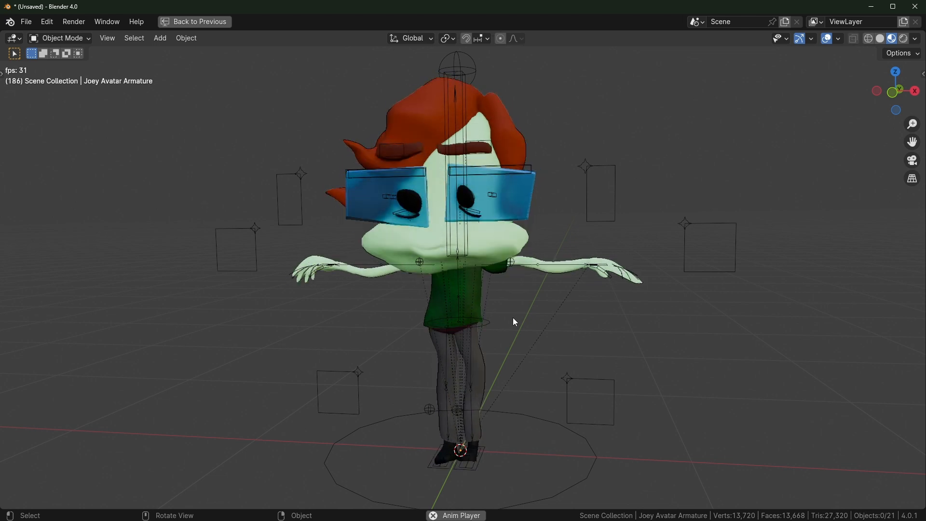
{"action": "key", "text": "space"}
{"action": "middle_click_drag", "start_coordinate": [503, 249], "coordinate": [520, 317]}
{"action": "scroll", "coordinate": [460, 265], "scroll_direction": "up", "scroll_amount": 2}
{"action": "scroll", "coordinate": [519, 318], "scroll_direction": "up", "scroll_amount": 2}
{"action": "key", "text": "space"}
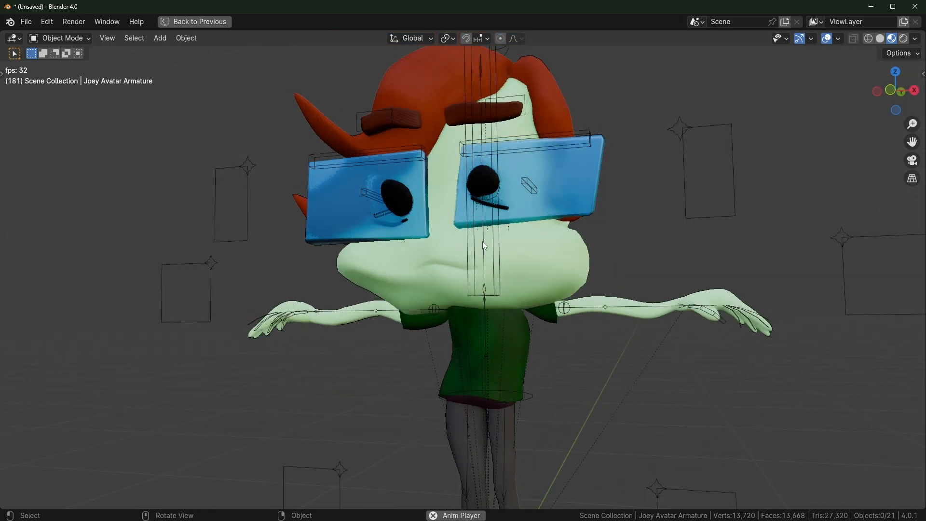
{"action": "key", "text": "Escape"}
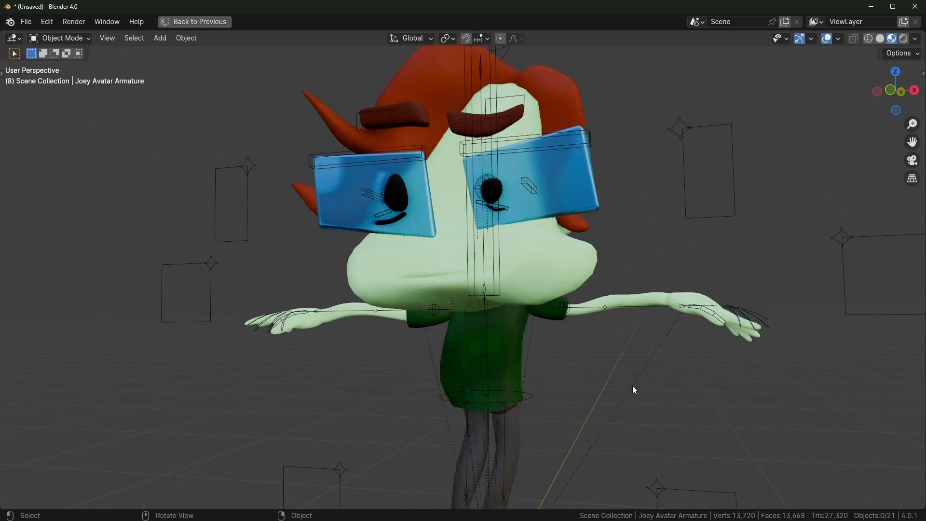
{"action": "key", "text": "ctrl+space"}
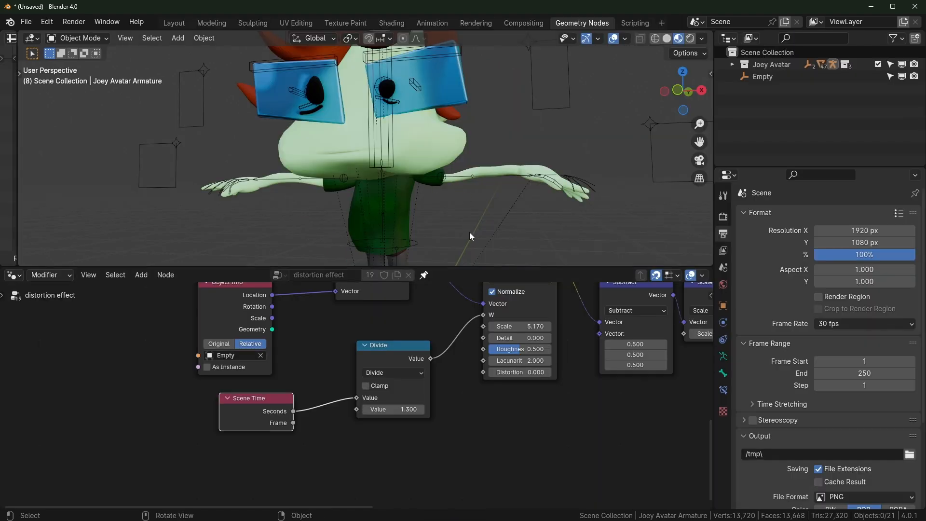
{"action": "key", "text": "ctrl+space"}
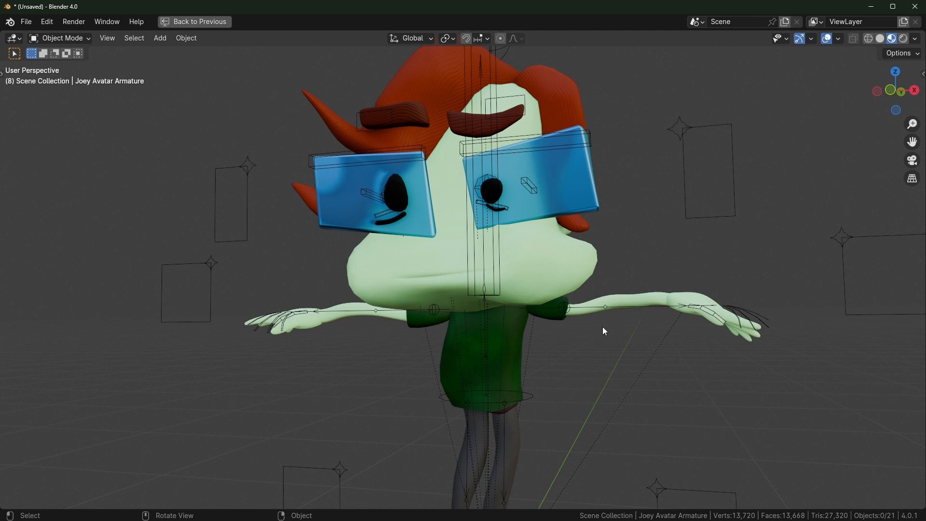
{"action": "key", "text": "space"}
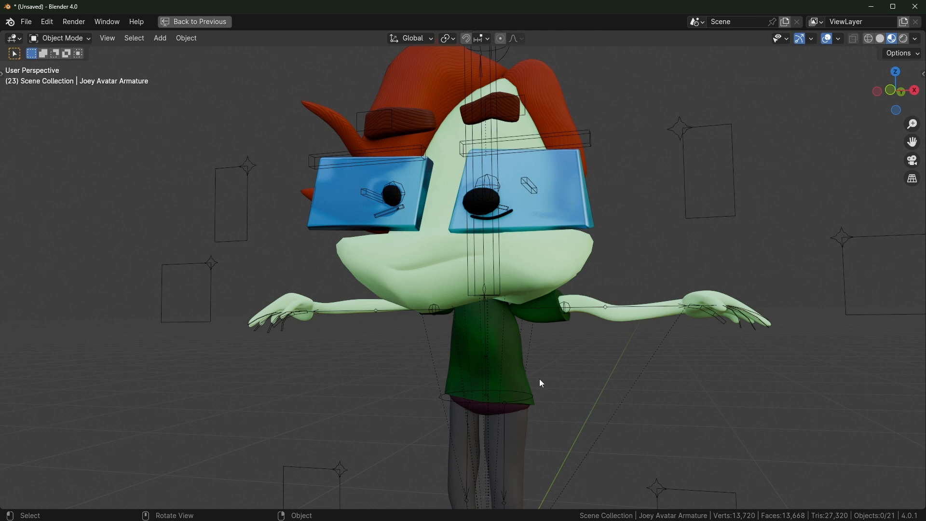
{"action": "key", "text": "ctrl+space"}
{"action": "middle_click_drag", "start_coordinate": [393, 417], "coordinate": [425, 460]}
{"action": "left_click_drag", "start_coordinate": [290, 438], "coordinate": [145, 437]}
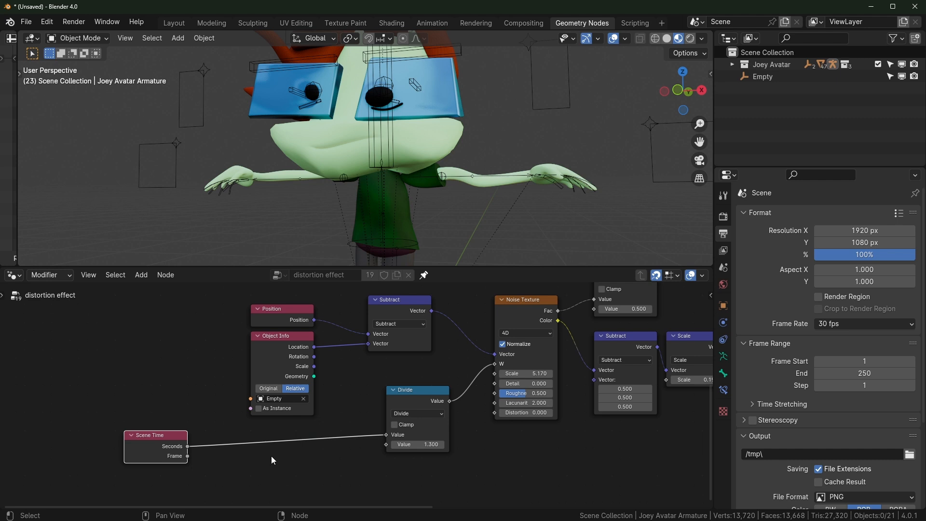
Arrange Scene Time, the Snap node and the Divide node so Snap sits between them
{"action": "left_click", "coordinate": [271, 456]}
{"action": "middle_click_drag", "start_coordinate": [311, 422], "coordinate": [348, 380]}
{"action": "left_click_drag", "start_coordinate": [457, 356], "coordinate": [346, 389]}
{"action": "scroll", "coordinate": [357, 395], "scroll_direction": "up", "scroll_amount": 2}
{"action": "left_click", "coordinate": [372, 405]}
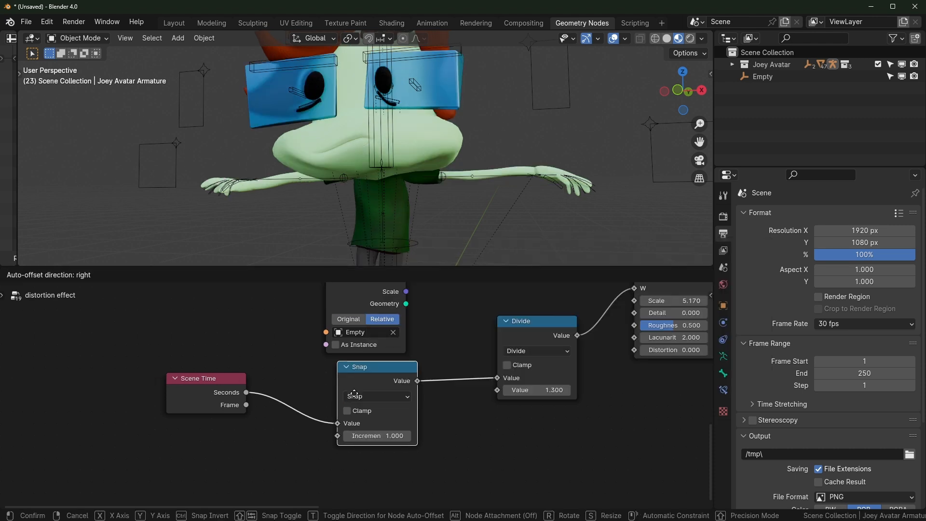
{"action": "left_click_drag", "start_coordinate": [362, 388], "coordinate": [350, 399]}
{"action": "left_click_drag", "start_coordinate": [205, 388], "coordinate": [263, 399]}
{"action": "left_click_drag", "start_coordinate": [344, 386], "coordinate": [345, 398]}
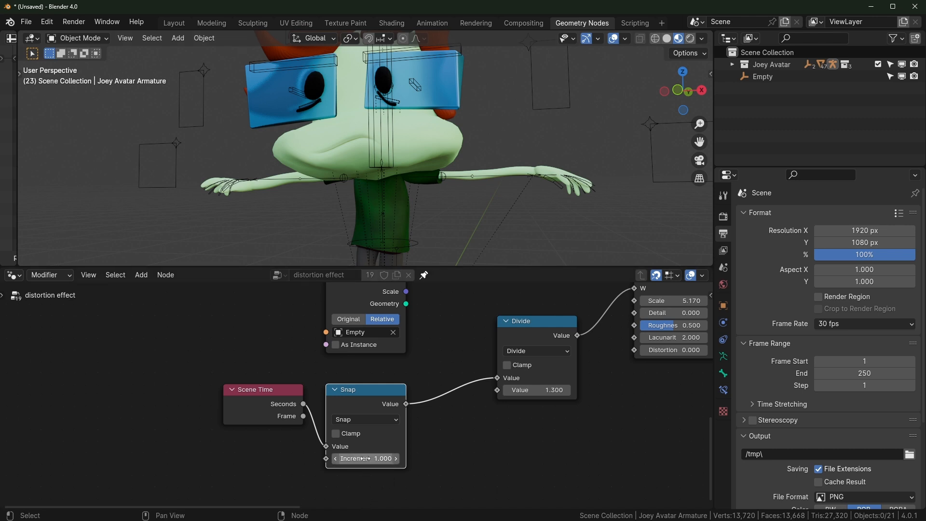
Start playback and inspect the character, cancelling an accidental armature move
{"action": "key", "text": "space"}
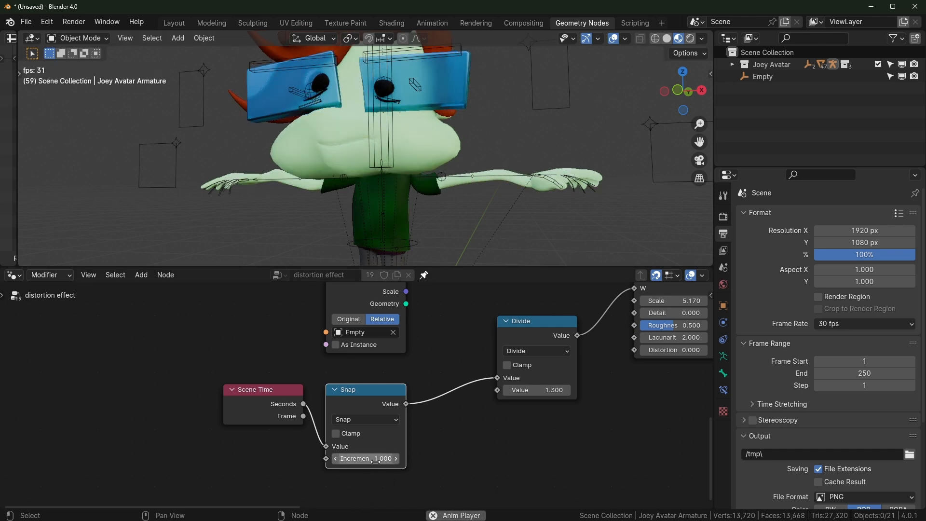
{"action": "scroll", "coordinate": [482, 214], "scroll_direction": "down", "scroll_amount": 4}
{"action": "mouse_move", "coordinate": [482, 215]}
{"action": "middle_mouse_down"}
{"action": "mouse_move", "coordinate": [532, 225]}
{"action": "mouse_move", "coordinate": [480, 214]}
{"action": "middle_mouse_up"}
{"action": "left_click", "coordinate": [471, 243]}
{"action": "key", "text": "g"}
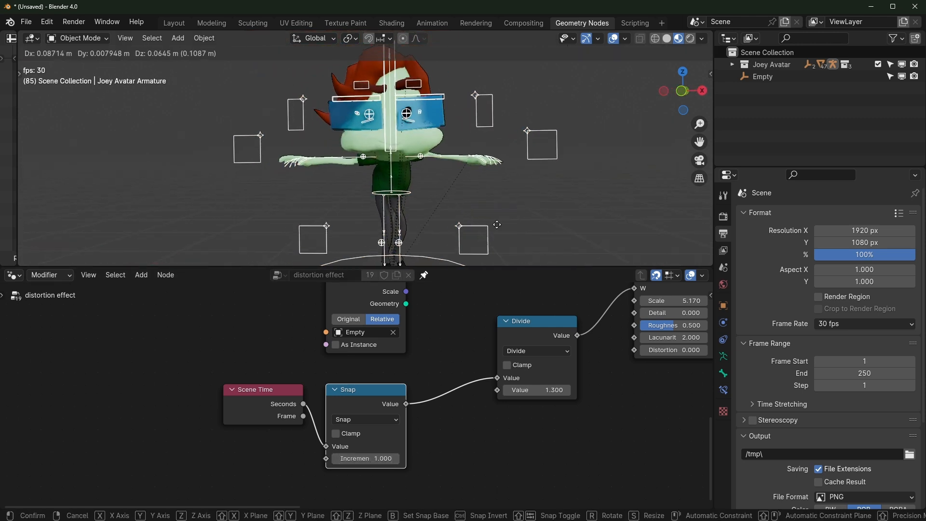
{"action": "right_click", "coordinate": [511, 194]}
{"action": "left_click", "coordinate": [511, 194]}
Set the Snap node's Increment to 2.000 and stop playback
{"action": "left_click", "coordinate": [447, 341]}
{"action": "scroll", "coordinate": [356, 396], "scroll_direction": "up", "scroll_amount": 2}
{"action": "left_click", "coordinate": [367, 469]}
{"action": "type", "text": "2"}
{"action": "key", "text": "Return"}
{"action": "key", "text": "space"}
{"action": "key", "text": "space"}
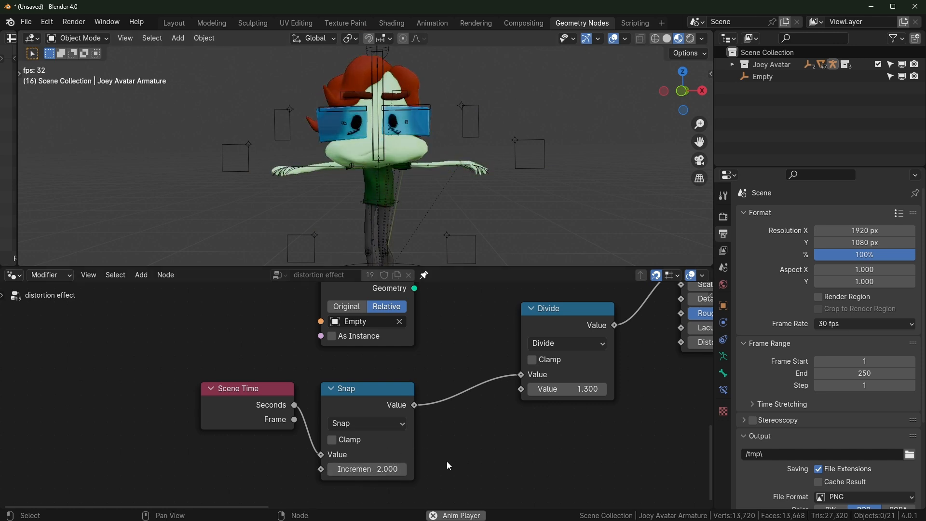
Raise the Snap Increment to 2.500 and restart the animation
{"action": "scroll", "coordinate": [411, 457], "scroll_direction": "down", "scroll_amount": 1}
{"action": "middle_click_drag", "start_coordinate": [411, 452], "coordinate": [443, 411]}
{"action": "key", "text": "space"}
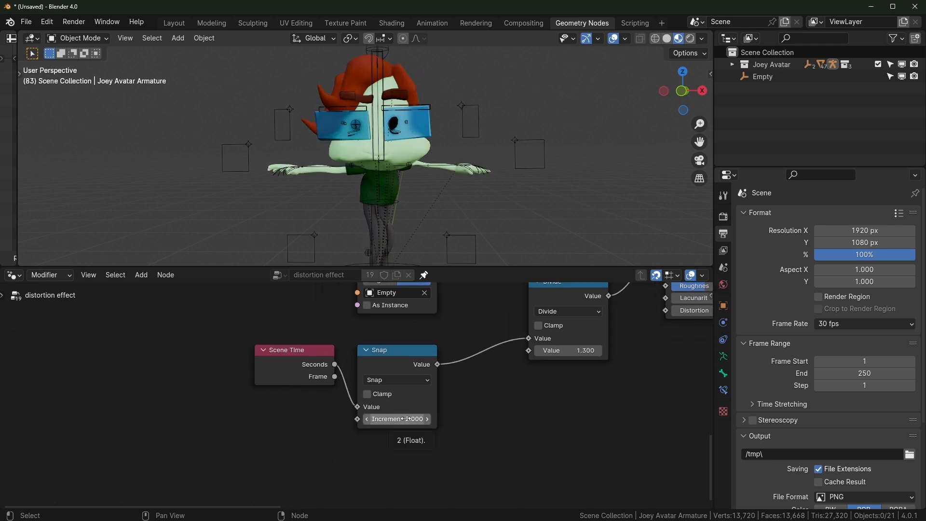
{"action": "left_click_drag", "start_coordinate": [406, 419], "coordinate": [406, 419]}
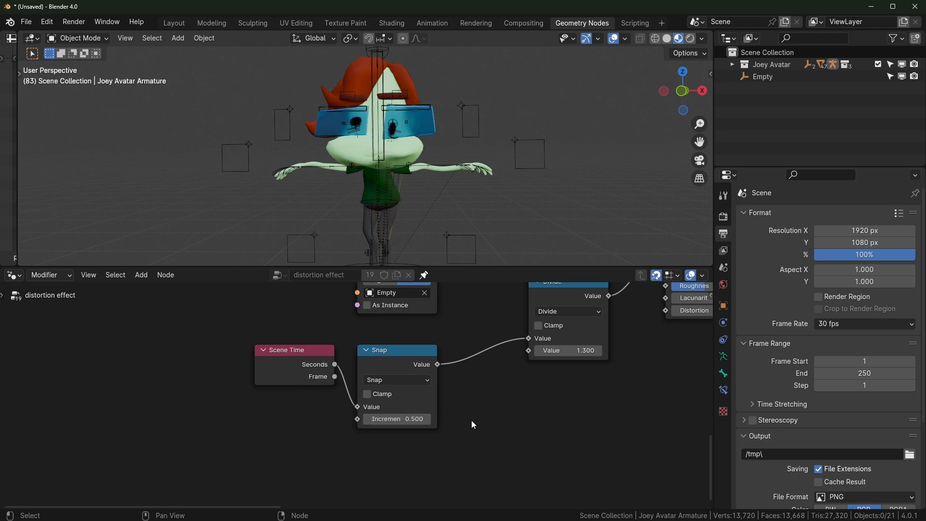
{"action": "scroll", "coordinate": [428, 418], "scroll_direction": "down", "scroll_amount": 1}
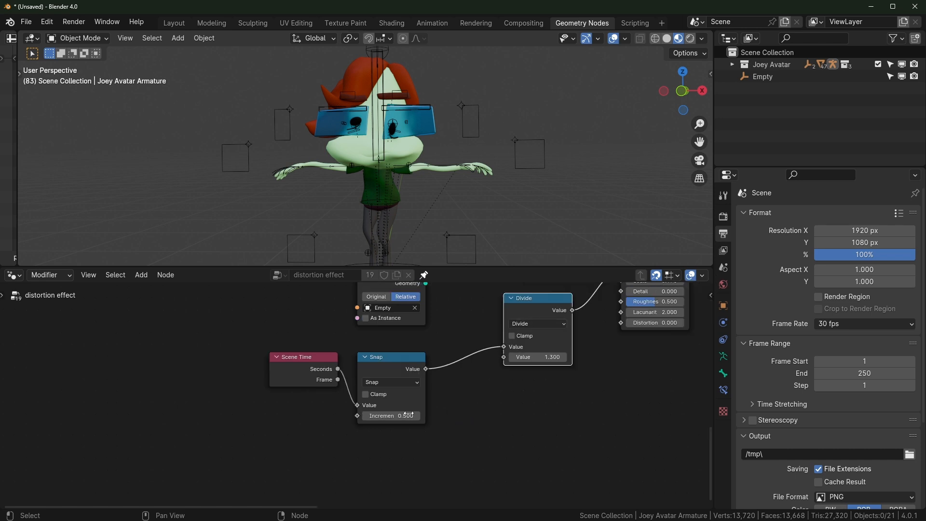
{"action": "scroll", "coordinate": [512, 364], "scroll_direction": "up", "scroll_amount": 1}
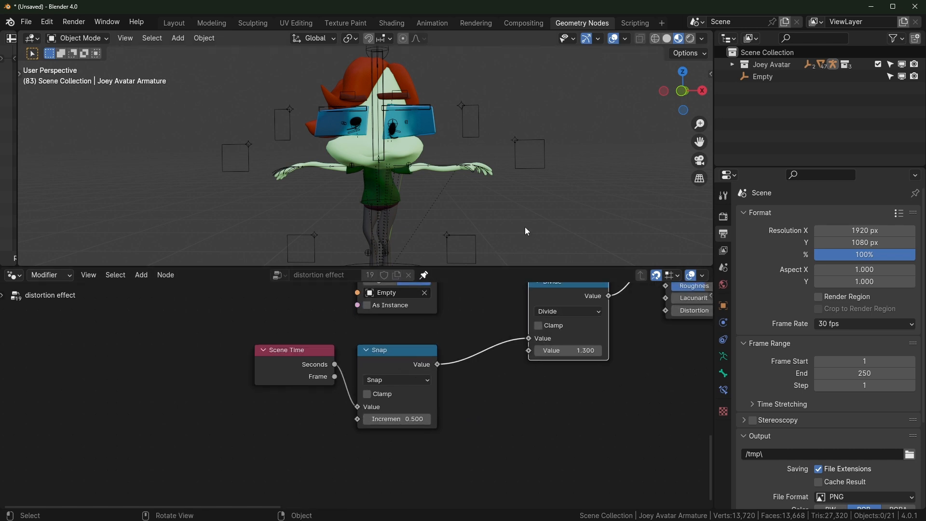
{"action": "key", "text": "space"}
Duplicate the Divide node and set its values to 1.000 and 2.000
{"action": "key", "text": "shift+d"}
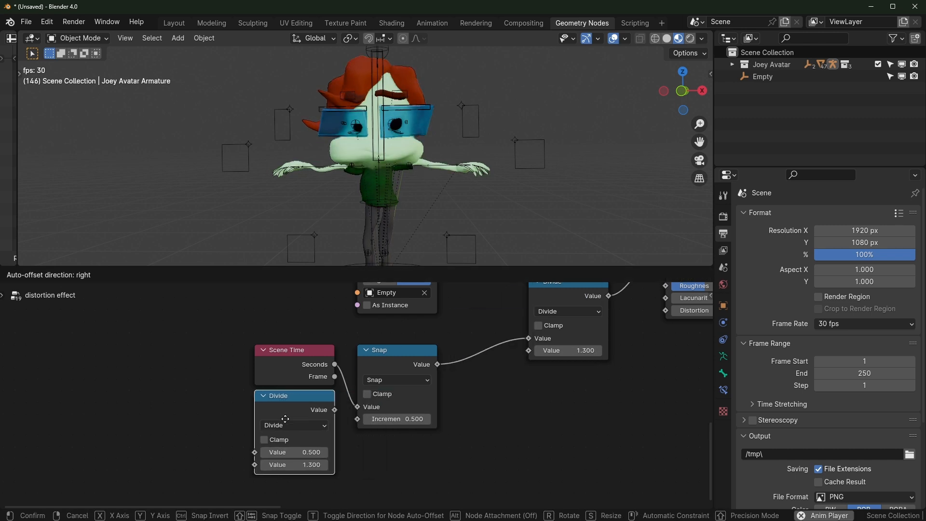
{"action": "left_click", "coordinate": [276, 434]}
{"action": "middle_click_drag", "start_coordinate": [385, 431], "coordinate": [397, 401]}
{"action": "left_click", "coordinate": [302, 444]}
{"action": "type", "text": "1"}
{"action": "key", "text": "Return"}
{"action": "left_click", "coordinate": [310, 458]}
{"action": "type", "text": "2"}
{"action": "key", "text": "Return"}
Connect the new Divide's result to Snap's Increment and move it with Scene Time up-left
{"action": "left_click_drag", "start_coordinate": [336, 404], "coordinate": [370, 390]}
{"action": "left_click_drag", "start_coordinate": [289, 391], "coordinate": [300, 380]}
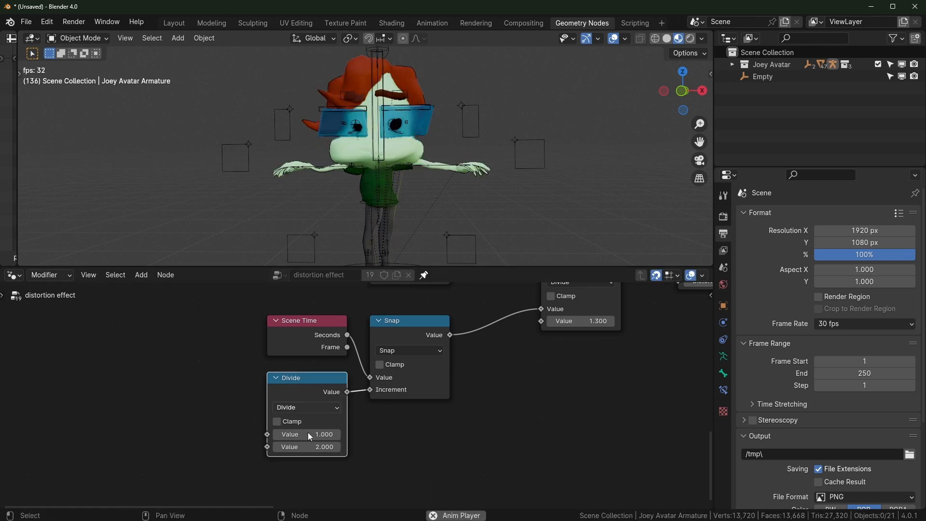
{"action": "left_click_drag", "start_coordinate": [221, 301], "coordinate": [323, 430]}
{"action": "left_click_drag", "start_coordinate": [302, 392], "coordinate": [282, 381]}
{"action": "scroll", "coordinate": [376, 431], "scroll_direction": "up", "scroll_amount": 1}
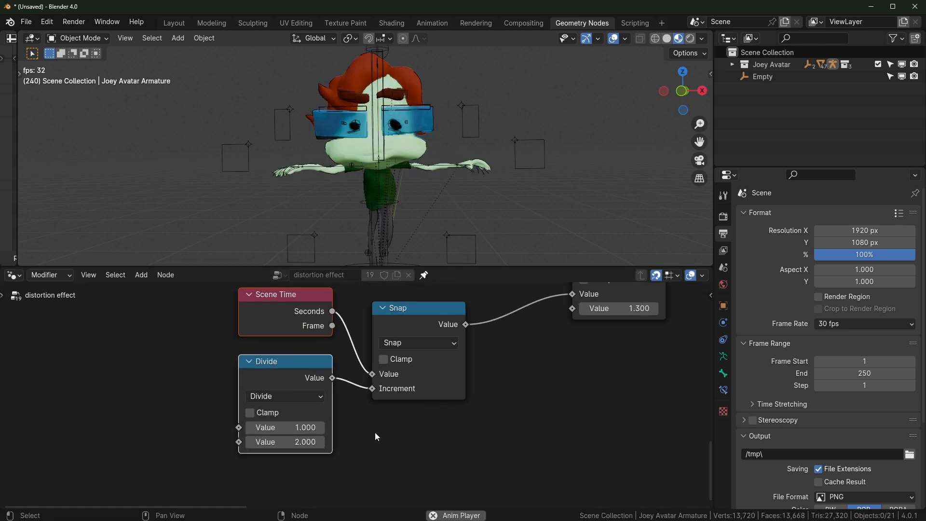
Try divisors 3 and 5, settle on 2.000, then shift the Divide by 1.300 node aside
{"action": "left_click", "coordinate": [292, 442]}
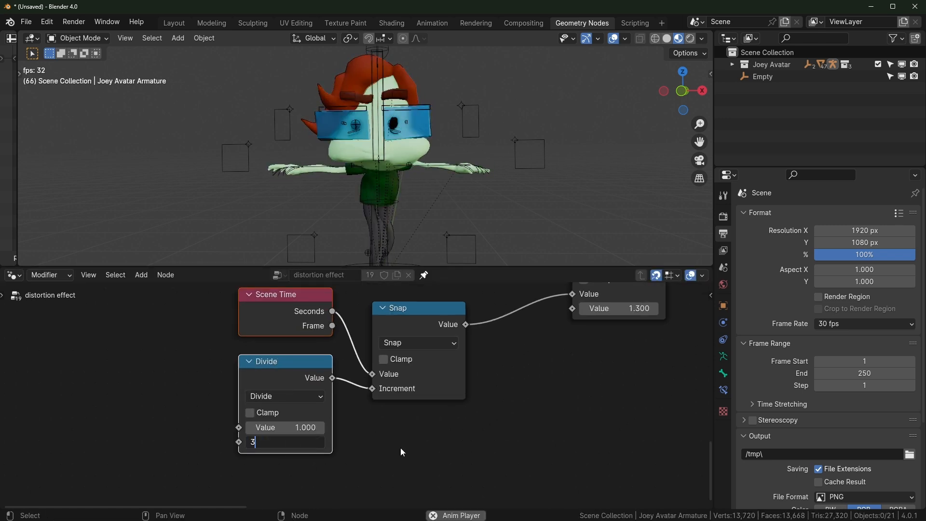
{"action": "type", "text": "3"}
{"action": "key", "text": "Return"}
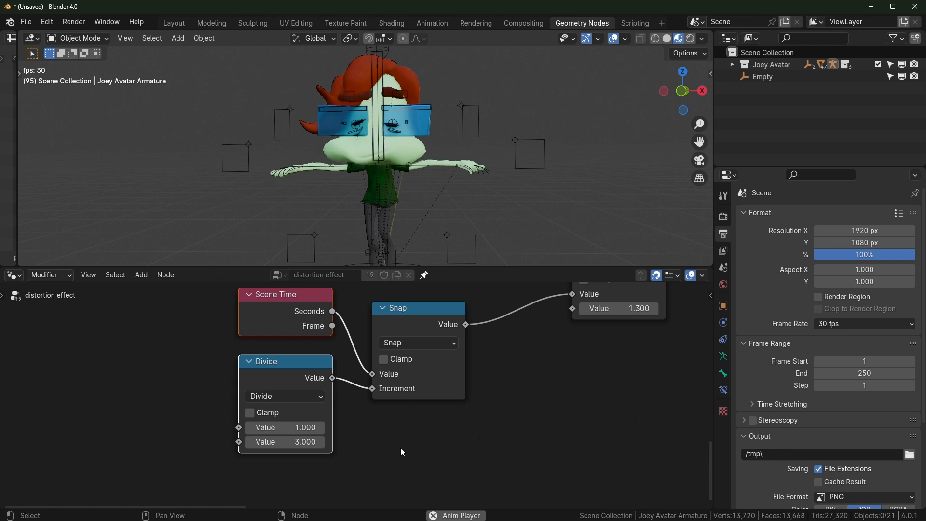
{"action": "left_click", "coordinate": [305, 447]}
{"action": "type", "text": "5"}
{"action": "key", "text": "Return"}
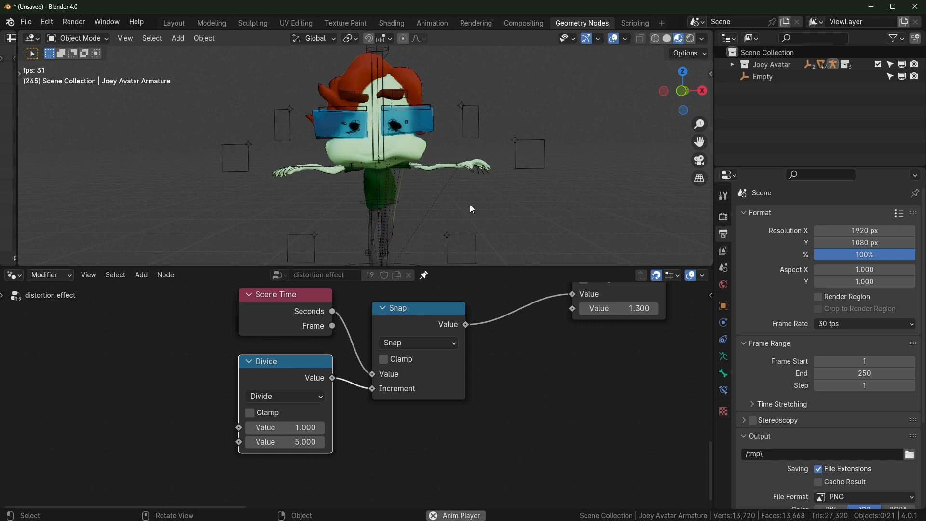
{"action": "left_click", "coordinate": [295, 442]}
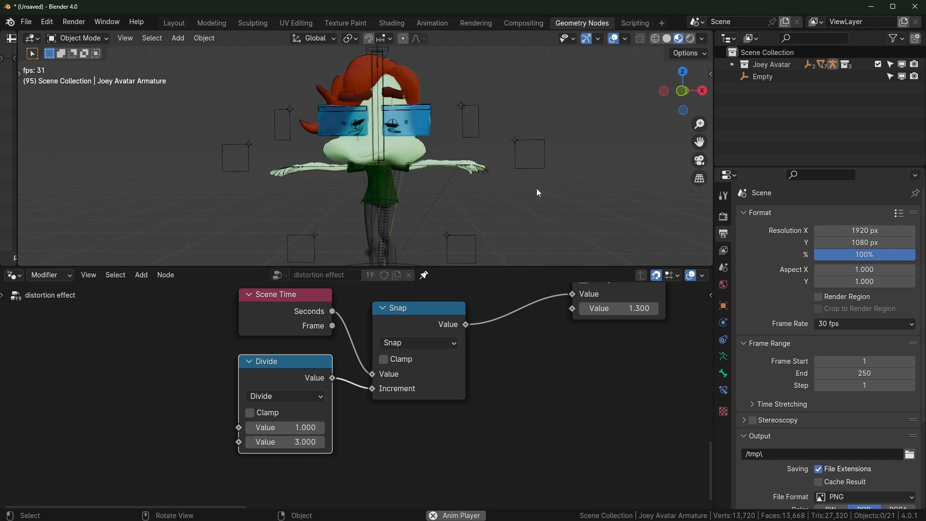
{"action": "left_click", "coordinate": [285, 442]}
{"action": "type", "text": "2"}
{"action": "key", "text": "Return"}
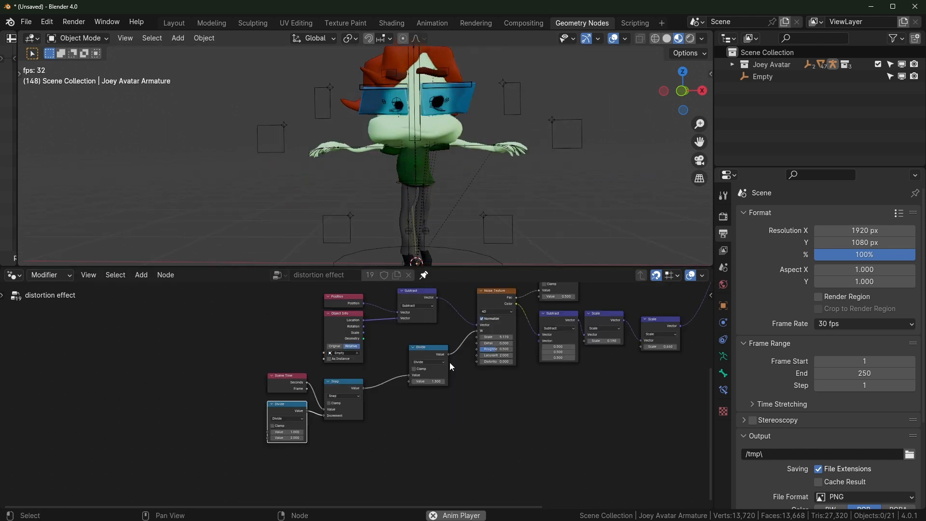
{"action": "scroll", "coordinate": [449, 363], "scroll_direction": "up", "scroll_amount": 3}
{"action": "left_click_drag", "start_coordinate": [467, 324], "coordinate": [438, 344]}
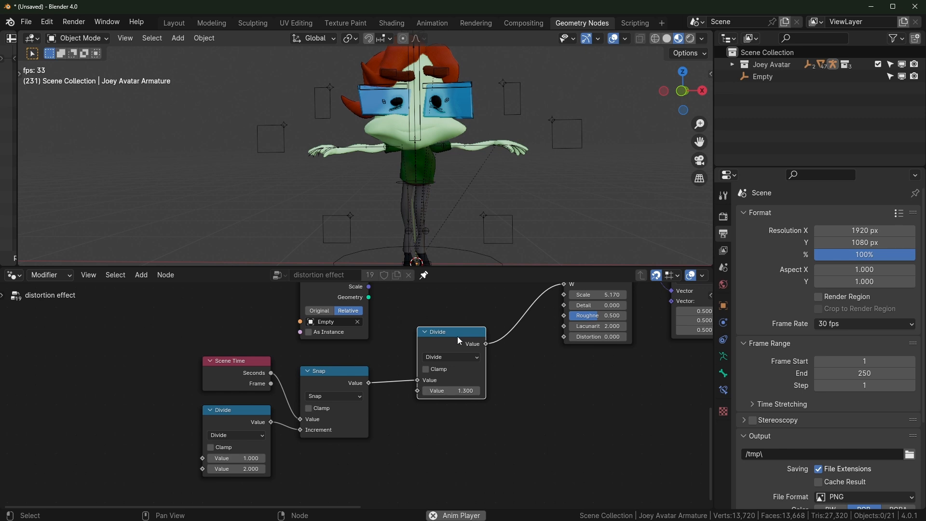
Mute the Divide by 1.300 node, set final Scale to 0.250 and noise scale to 11.070
{"action": "key", "text": "m"}
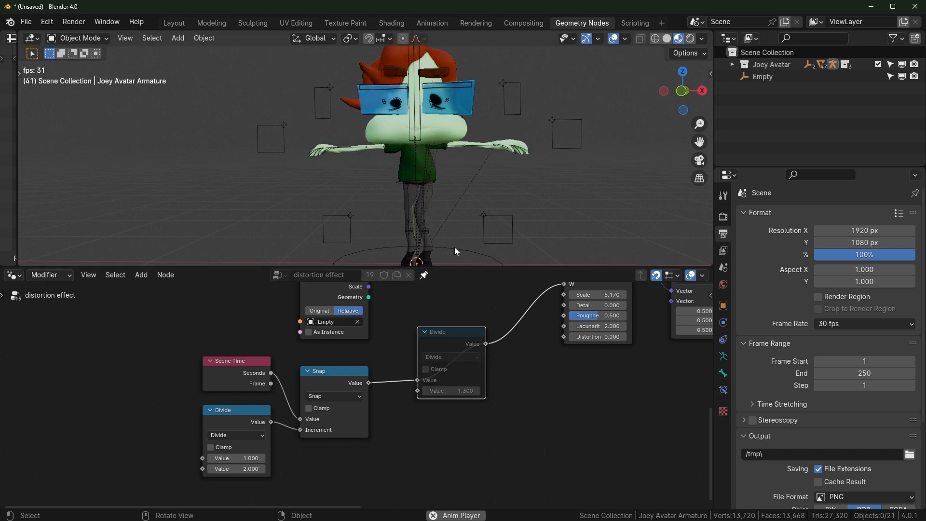
{"action": "middle_click_drag", "start_coordinate": [507, 319], "coordinate": [426, 382]}
{"action": "scroll", "coordinate": [434, 383], "scroll_direction": "up", "scroll_amount": 1}
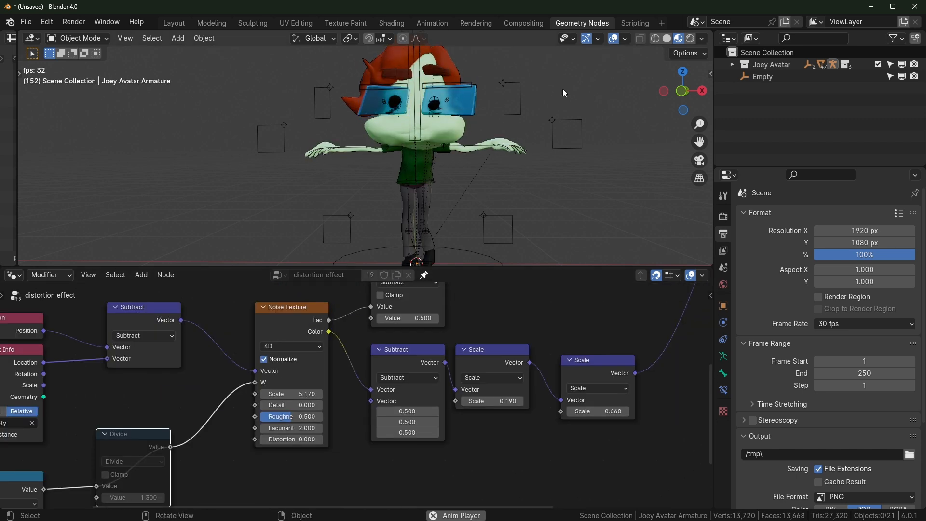
{"action": "left_click_drag", "start_coordinate": [613, 412], "coordinate": [593, 412]}
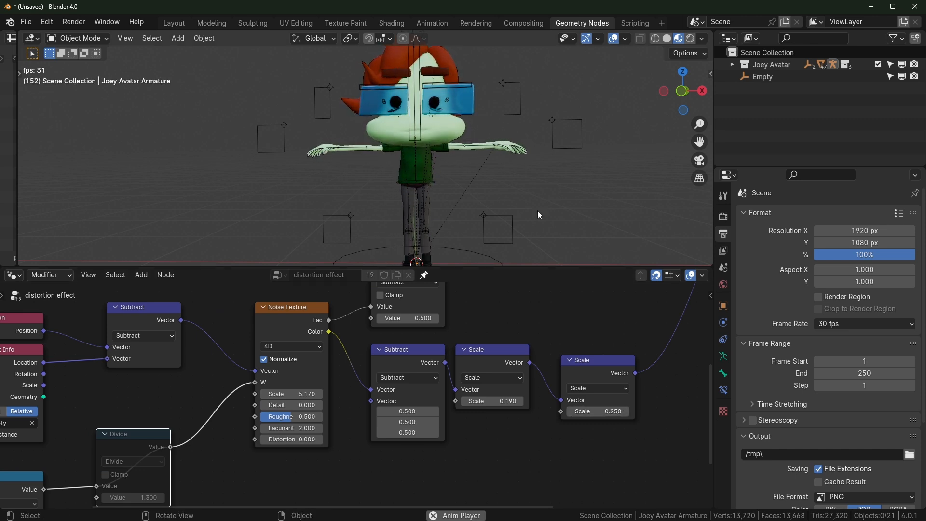
{"action": "mouse_move", "coordinate": [312, 393]}
{"action": "left_mouse_down"}
{"action": "mouse_move", "coordinate": [366, 393]}
{"action": "mouse_move", "coordinate": [315, 394]}
{"action": "left_mouse_up"}
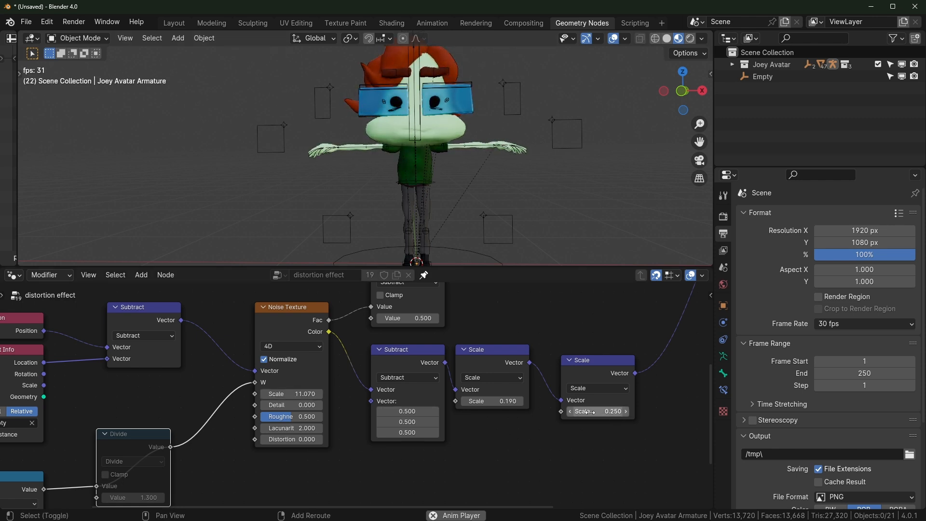
Preview the distortion full-window, then cut the final Scale factor to 0.01
{"action": "key", "text": "ctrl+space"}
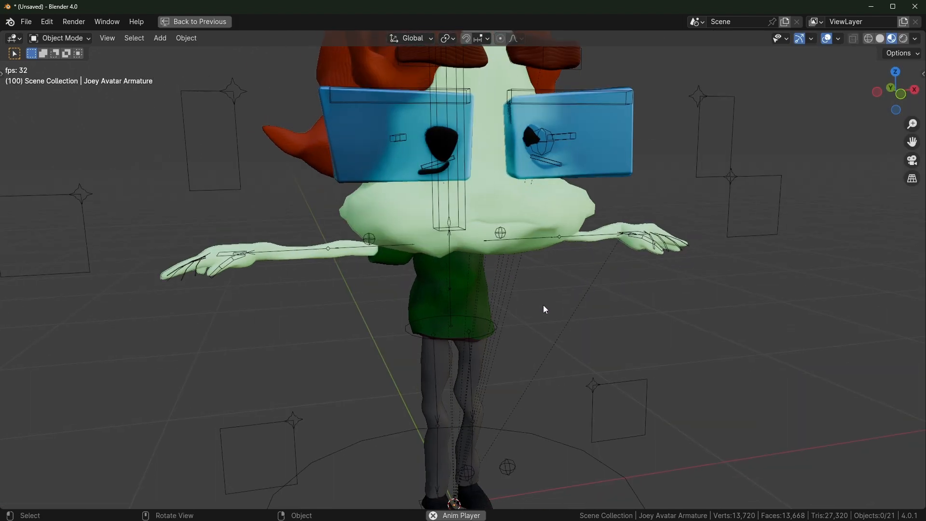
{"action": "key", "text": "ctrl+space"}
{"action": "left_click", "coordinate": [614, 411]}
{"action": "type", "text": ".01"}
{"action": "key", "text": "Return"}
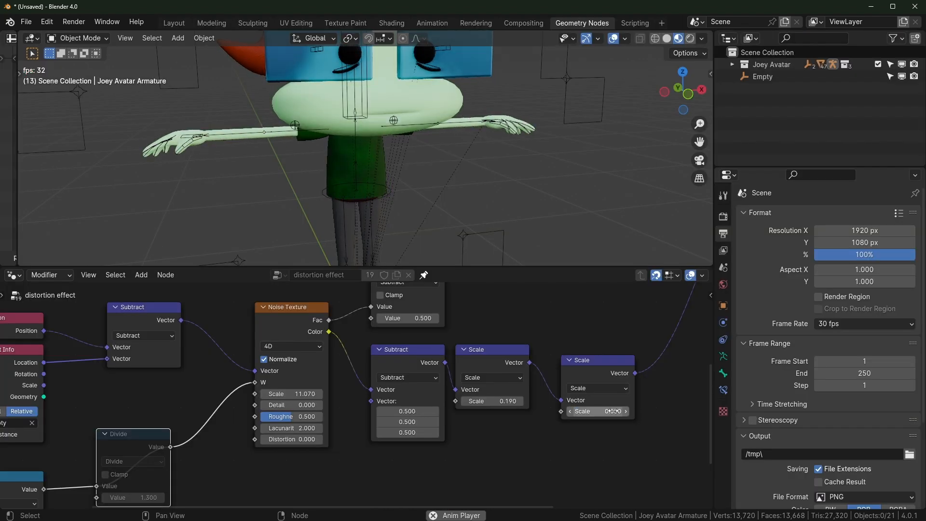
Maximize the 3D viewport facing the character, with overlays and navigation gizmo hidden
{"action": "key", "text": "ctrl+space"}
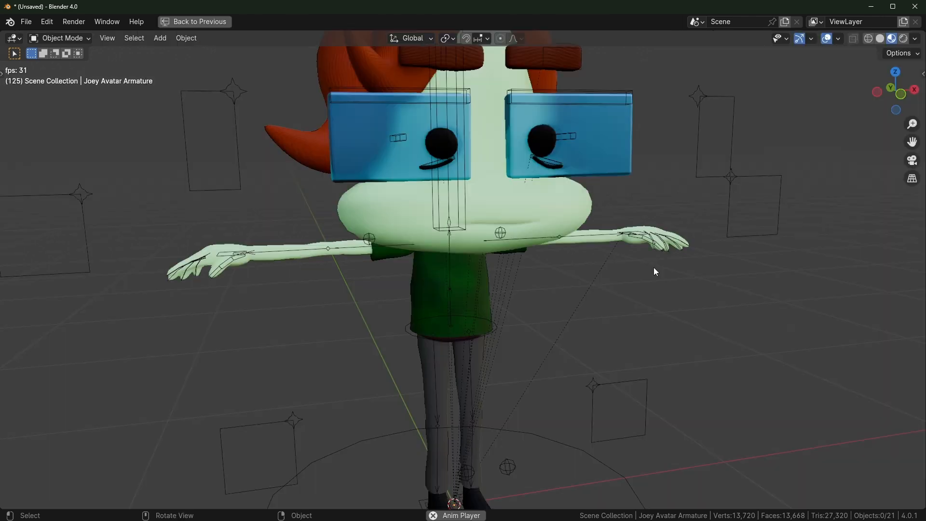
{"action": "scroll", "coordinate": [651, 256], "scroll_direction": "down", "scroll_amount": 2}
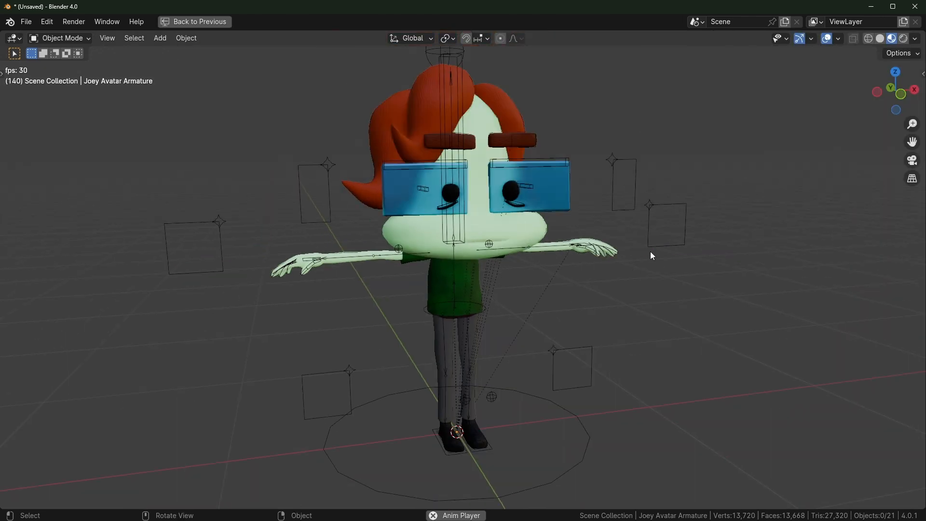
{"action": "middle_click_drag", "start_coordinate": [650, 251], "coordinate": [629, 240]}
{"action": "left_click", "coordinate": [827, 39]}
{"action": "left_click", "coordinate": [800, 39]}
{"action": "scroll", "coordinate": [664, 188], "scroll_direction": "up", "scroll_amount": 2}
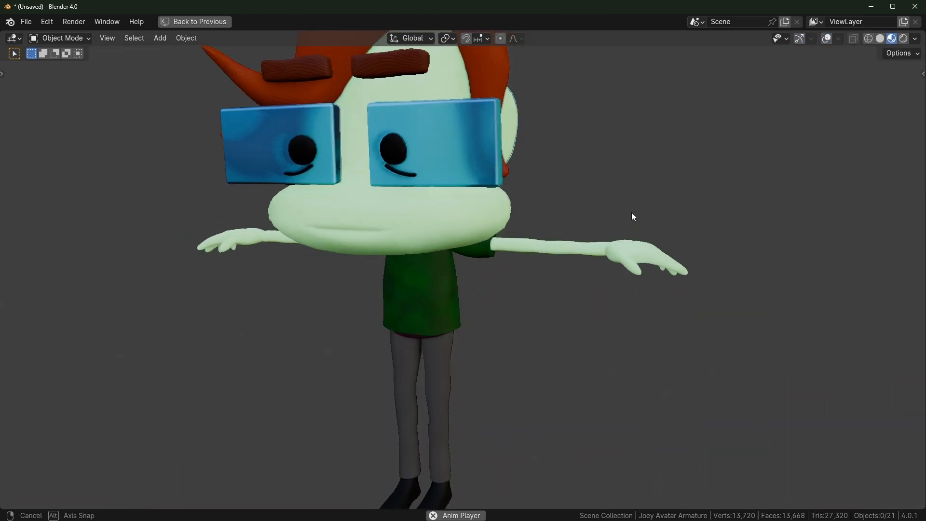
{"action": "scroll", "coordinate": [691, 215], "scroll_direction": "down", "scroll_amount": 2}
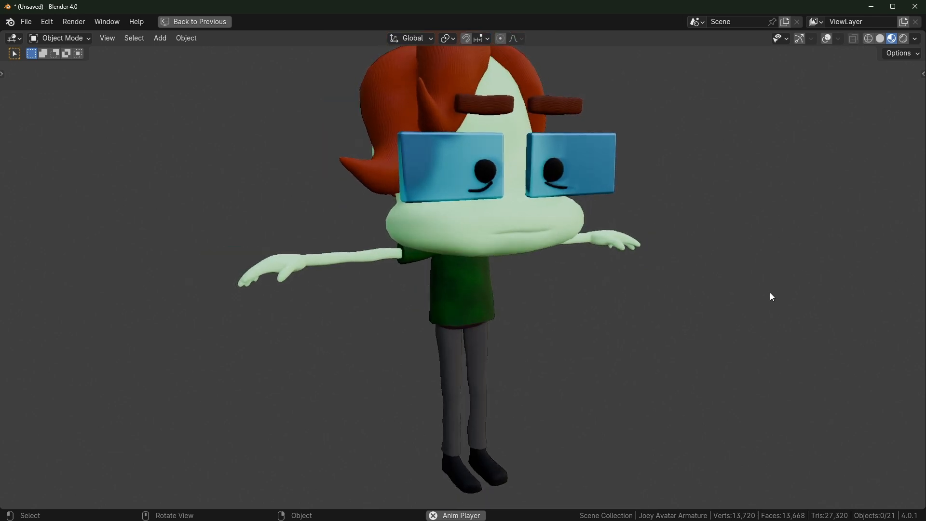
Restore the Geometry Nodes layout, select the head, and turn overlays and gizmo back on
{"action": "key", "text": "ctrl+alt+space"}
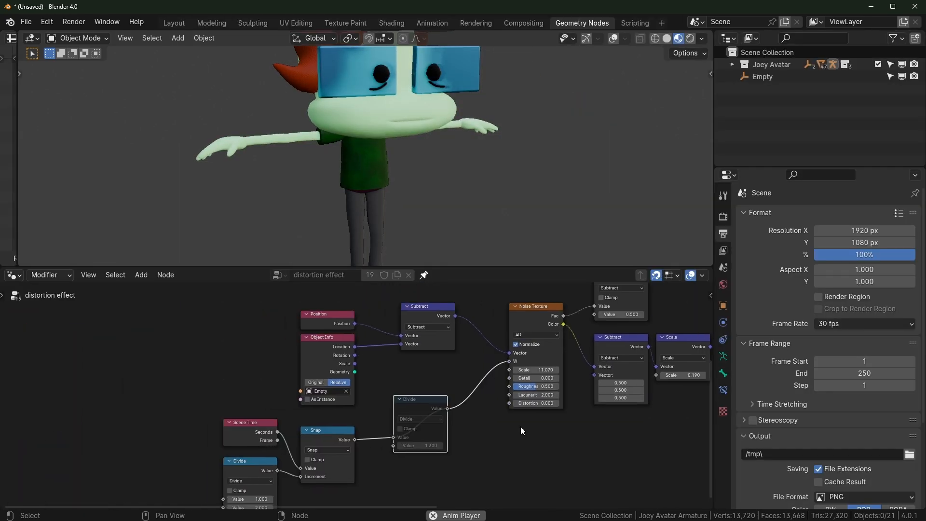
{"action": "middle_click_drag", "start_coordinate": [494, 144], "coordinate": [474, 149]}
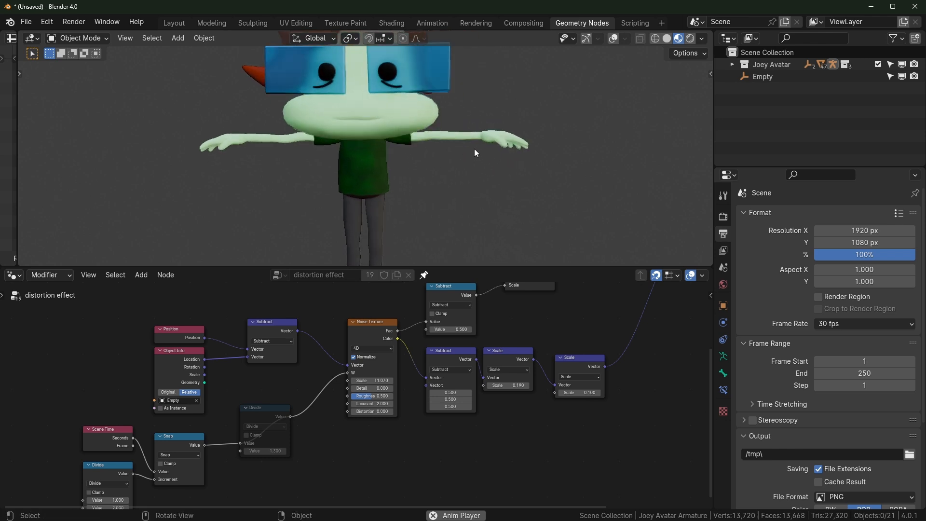
{"action": "left_click", "coordinate": [435, 115]}
{"action": "left_click", "coordinate": [615, 39]}
{"action": "left_click", "coordinate": [586, 38]}
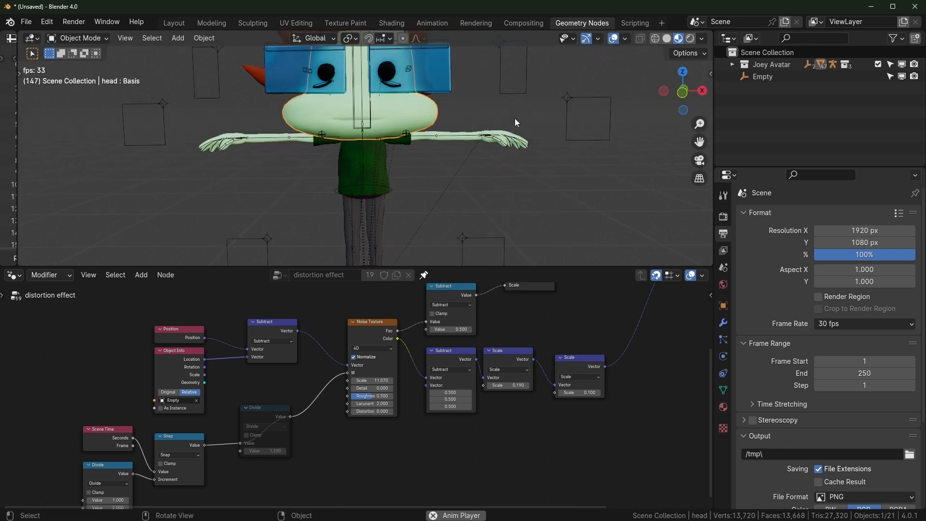
{"action": "scroll", "coordinate": [458, 140], "scroll_direction": "down", "scroll_amount": 3}
{"action": "scroll", "coordinate": [457, 146], "scroll_direction": "up", "scroll_amount": 1}
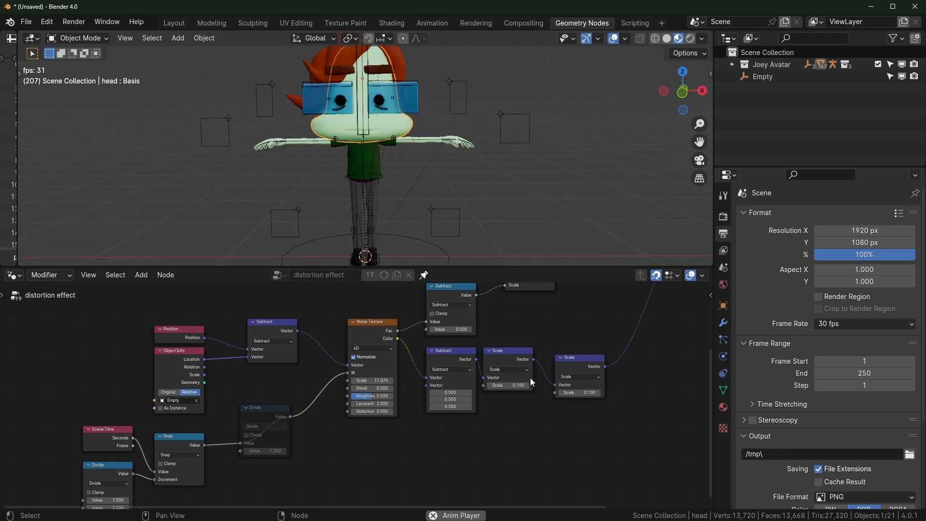
Raise the final Scale factor to 0.790 and show the head's modifier stack
{"action": "left_click_drag", "start_coordinate": [583, 392], "coordinate": [628, 392], "text": "shift"}
{"action": "left_click", "coordinate": [479, 197]}
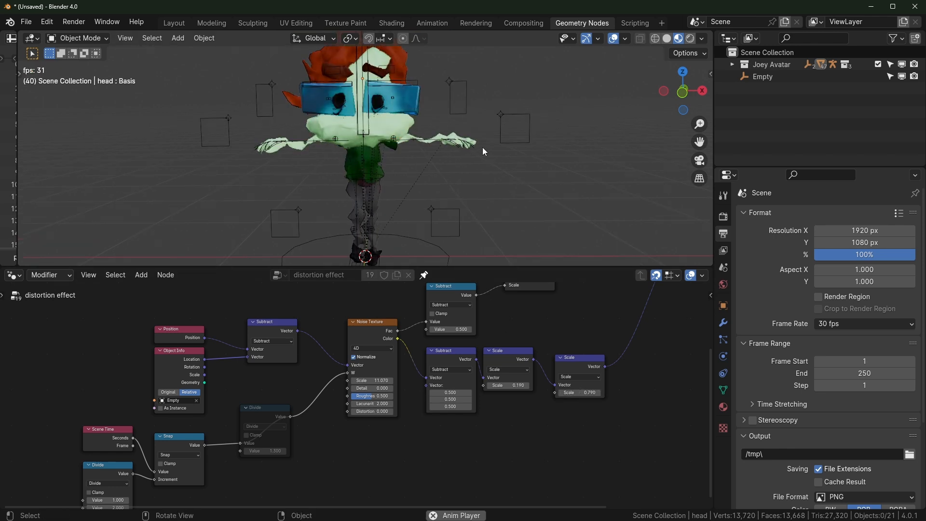
{"action": "left_click", "coordinate": [414, 124]}
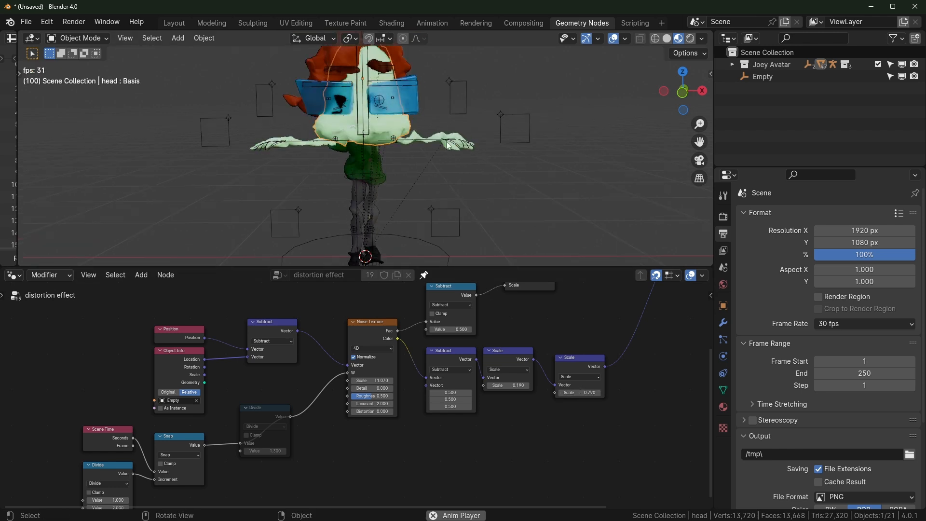
{"action": "scroll", "coordinate": [499, 161], "scroll_direction": "down", "scroll_amount": 2}
{"action": "scroll", "coordinate": [492, 161], "scroll_direction": "up", "scroll_amount": 1}
{"action": "middle_click_drag", "start_coordinate": [443, 148], "coordinate": [424, 152]}
{"action": "left_click", "coordinate": [723, 322]}
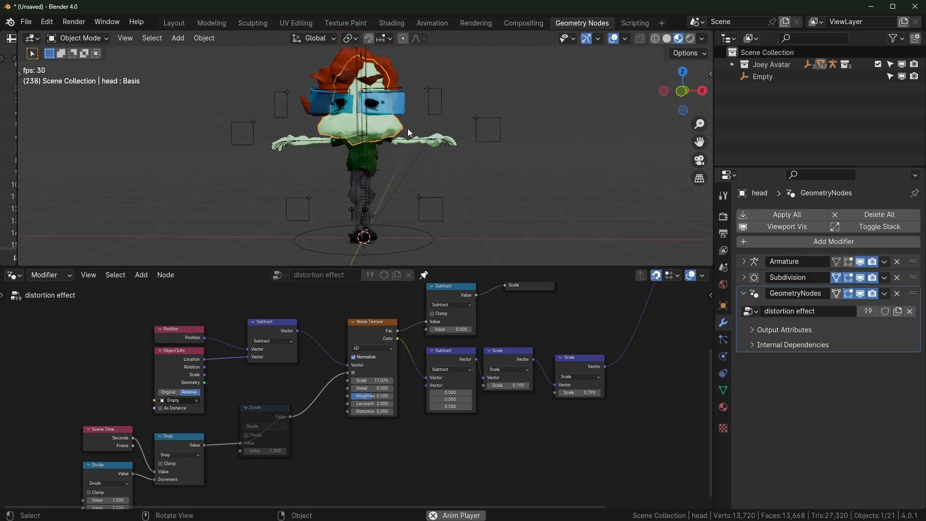
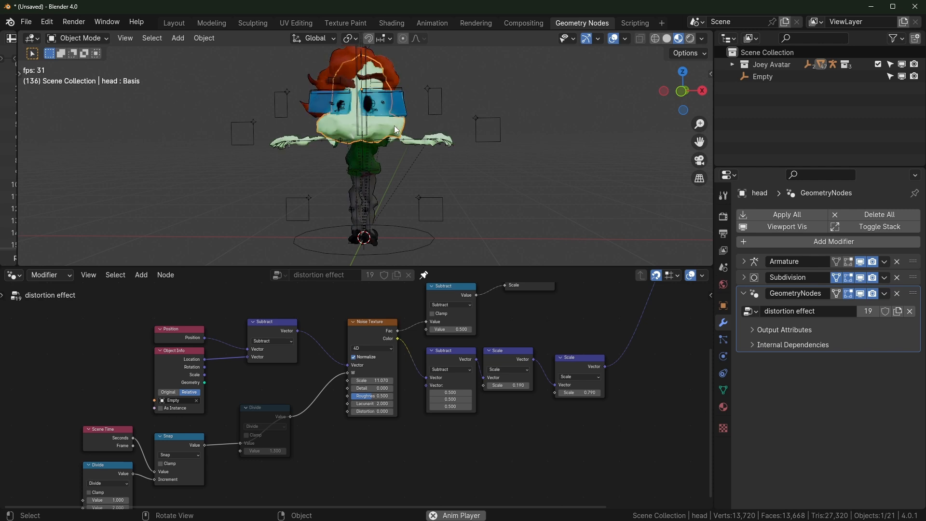
Toggle the distortion effect's viewport visibility off and back on, then select the head mesh
{"action": "key", "text": "a"}
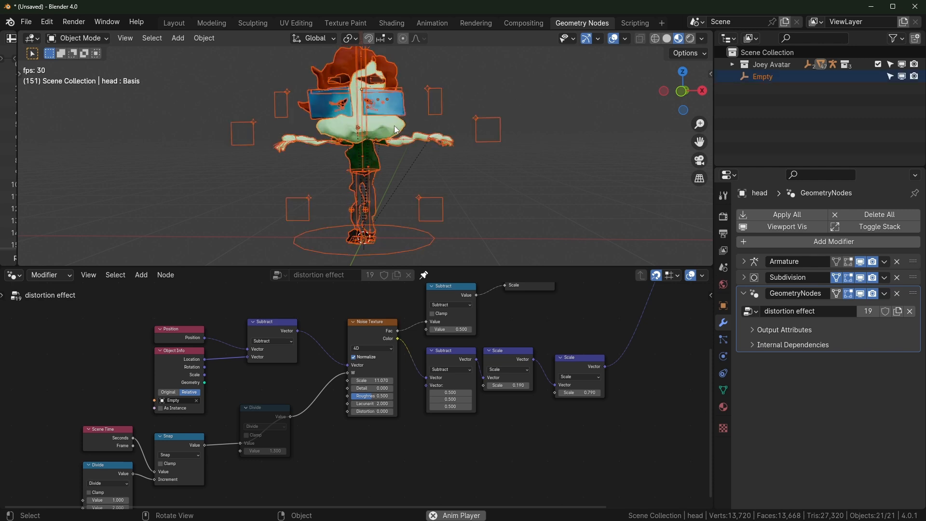
{"action": "left_click", "coordinate": [861, 294]}
{"action": "left_click", "coordinate": [861, 294], "text": "alt"}
{"action": "left_click", "coordinate": [551, 189]}
{"action": "scroll", "coordinate": [551, 189], "scroll_direction": "up", "scroll_amount": 3}
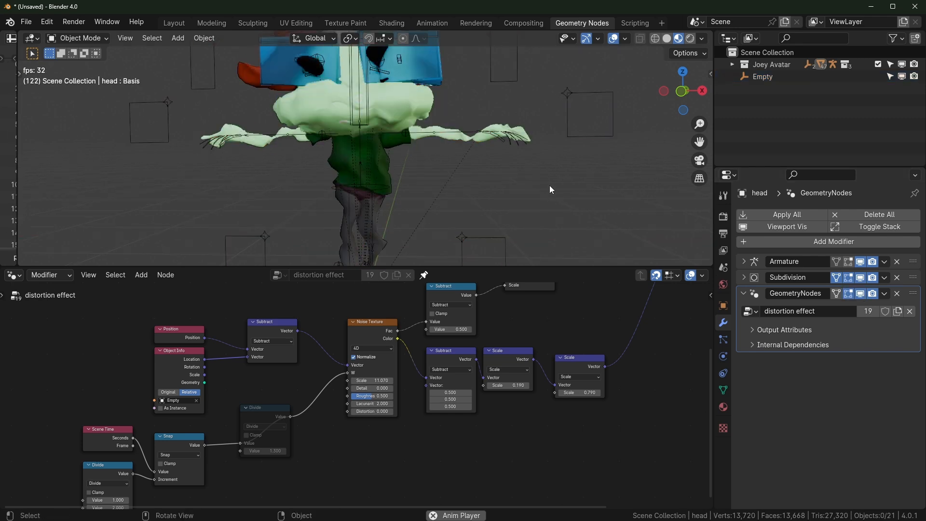
{"action": "middle_click_drag", "start_coordinate": [535, 170], "coordinate": [552, 216], "text": "shift"}
{"action": "scroll", "coordinate": [551, 217], "scroll_direction": "up", "scroll_amount": 1}
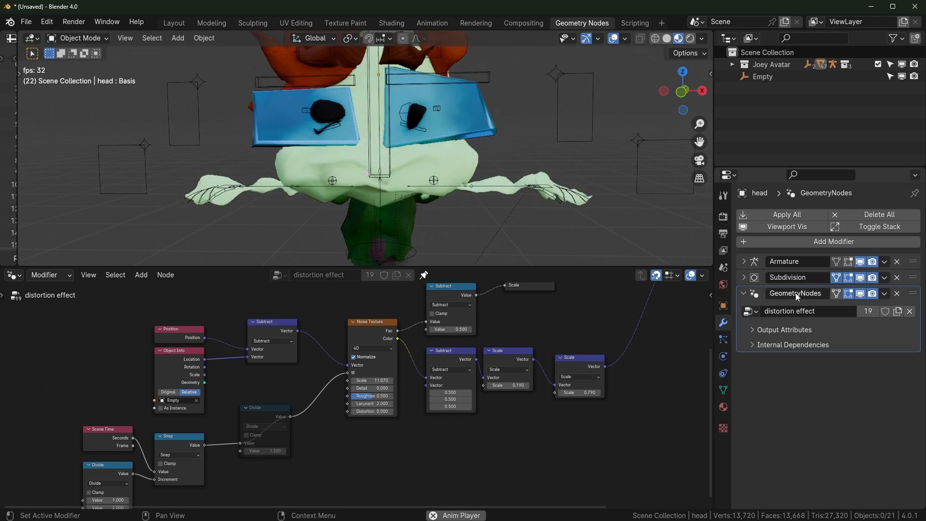
{"action": "scroll", "coordinate": [495, 187], "scroll_direction": "down", "scroll_amount": 2}
{"action": "left_click", "coordinate": [413, 156]}
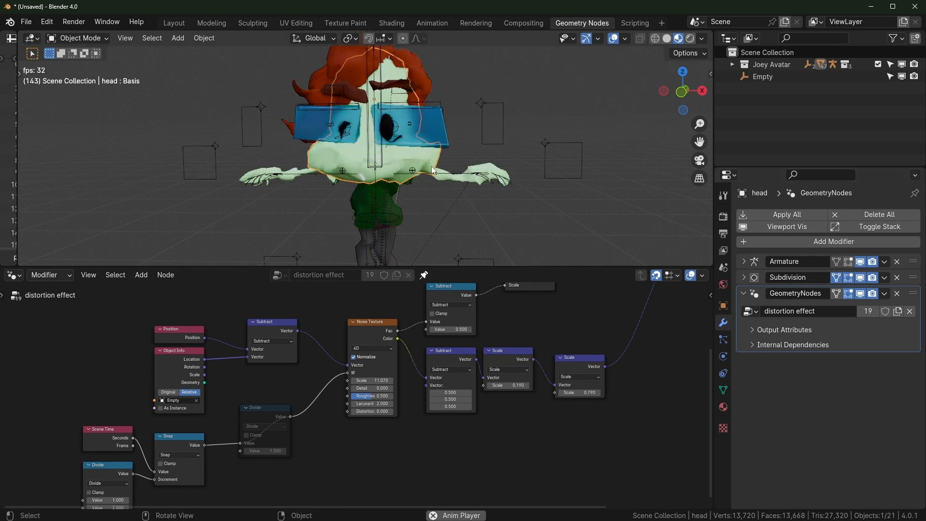
Rename the head's distortion modifier to 'skdajh' and recheck the effect's viewport toggle
{"action": "left_click", "coordinate": [796, 293]}
{"action": "type", "text": "skdajh"}
{"action": "key", "text": "Return"}
{"action": "left_click", "coordinate": [418, 68]}
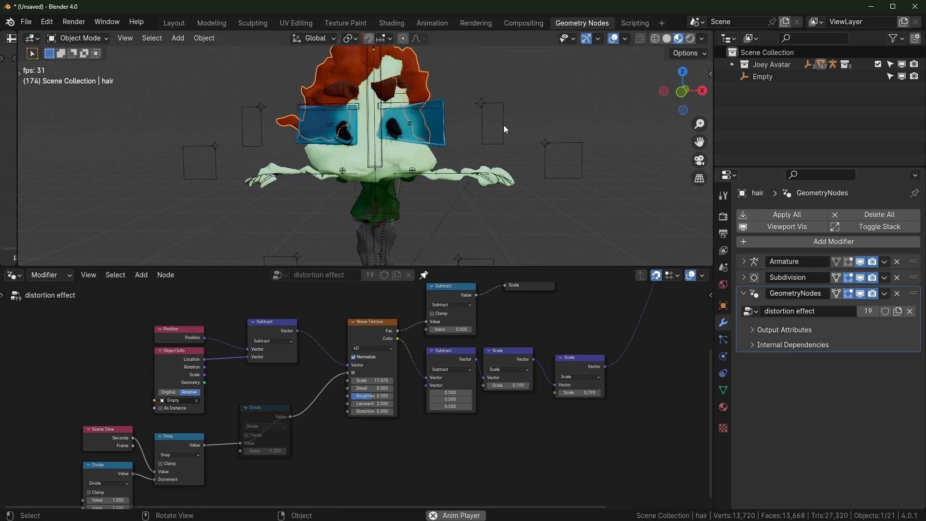
{"action": "key", "text": "a"}
{"action": "left_click", "coordinate": [860, 294]}
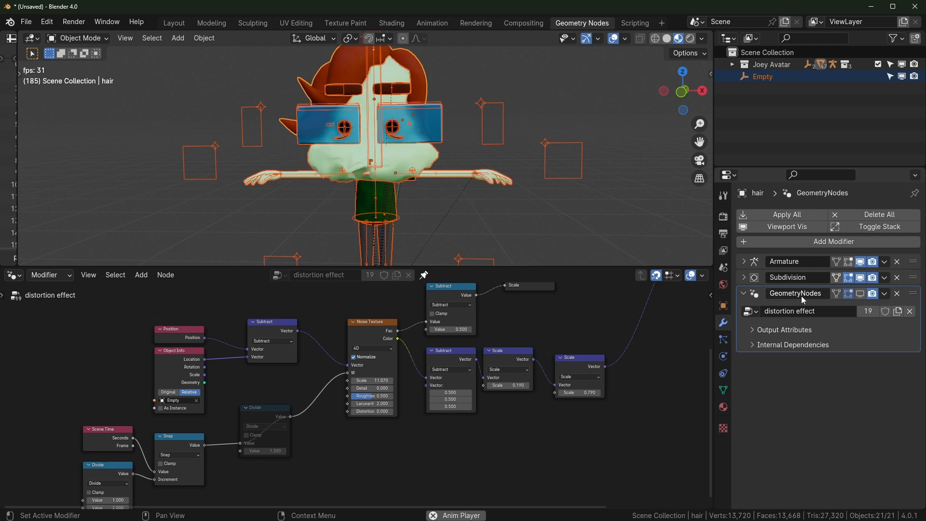
{"action": "left_click", "coordinate": [860, 293]}
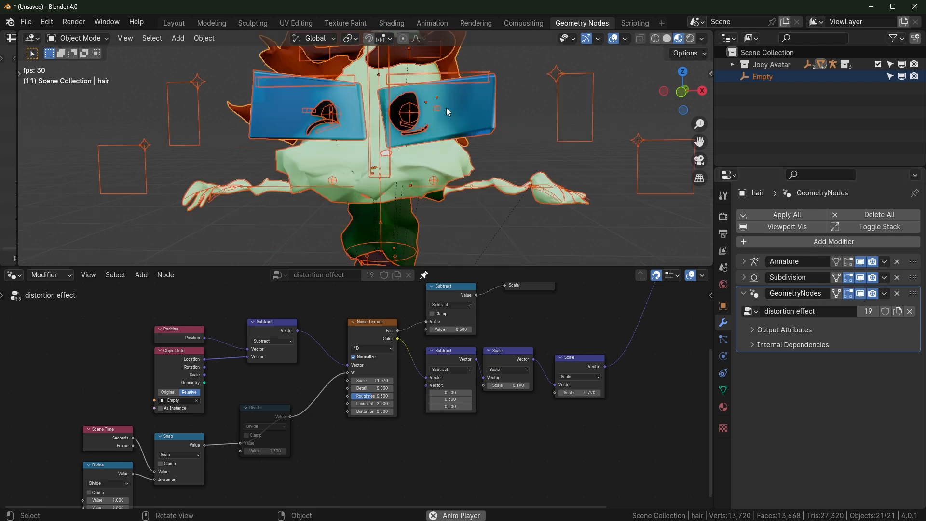
{"action": "left_click", "coordinate": [432, 161]}
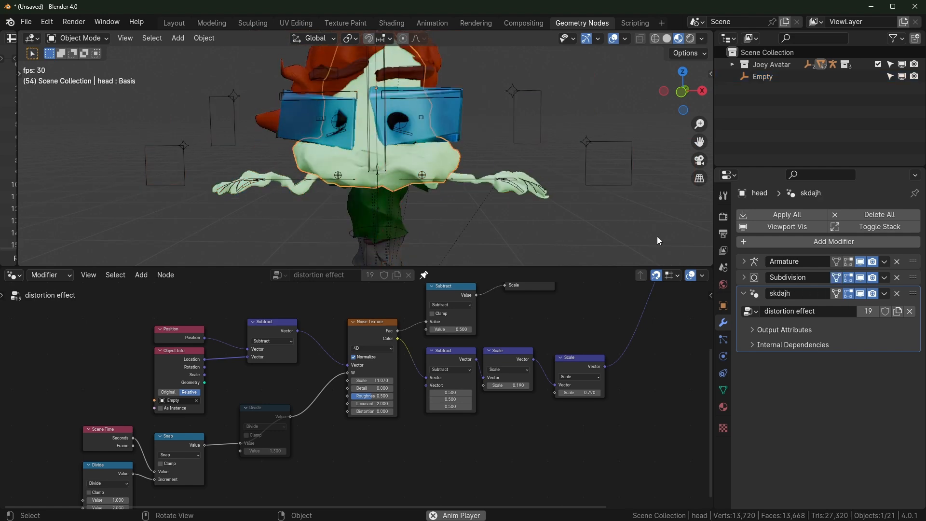
Rename the head's modifier to 'wiggle', inspect other avatar parts, and undo two selection changes
{"action": "double_click", "coordinate": [796, 294]}
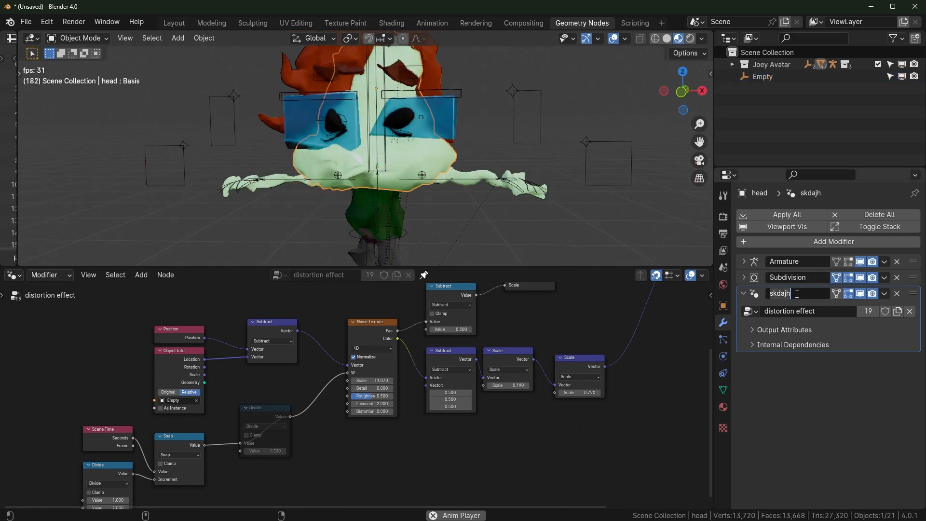
{"action": "type", "text": "wiggle"}
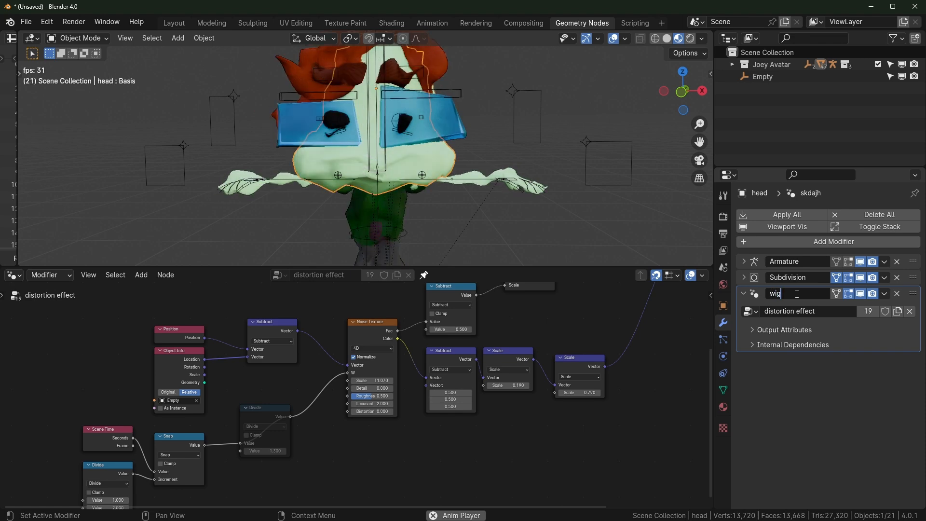
{"action": "key", "text": "Return"}
{"action": "left_click", "coordinate": [434, 64]}
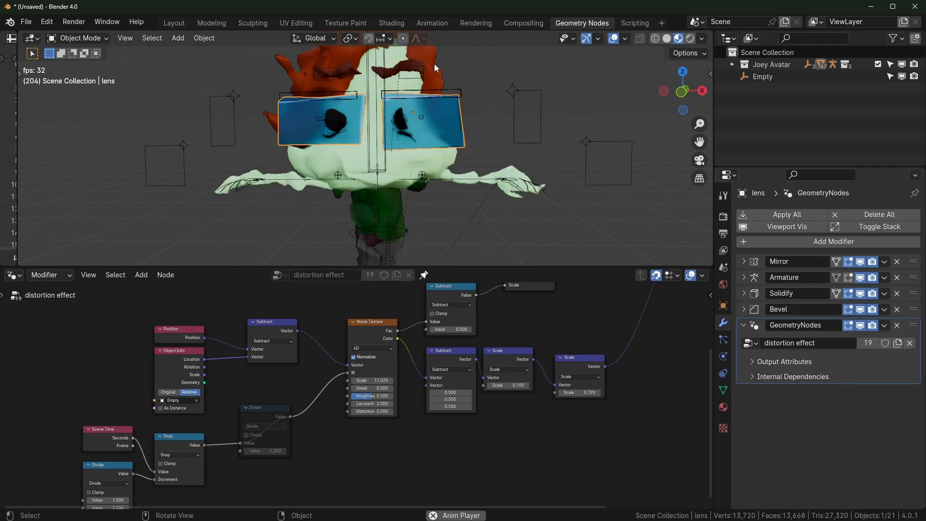
{"action": "left_click", "coordinate": [434, 64]}
{"action": "key", "text": "a"}
{"action": "left_click", "coordinate": [442, 163]}
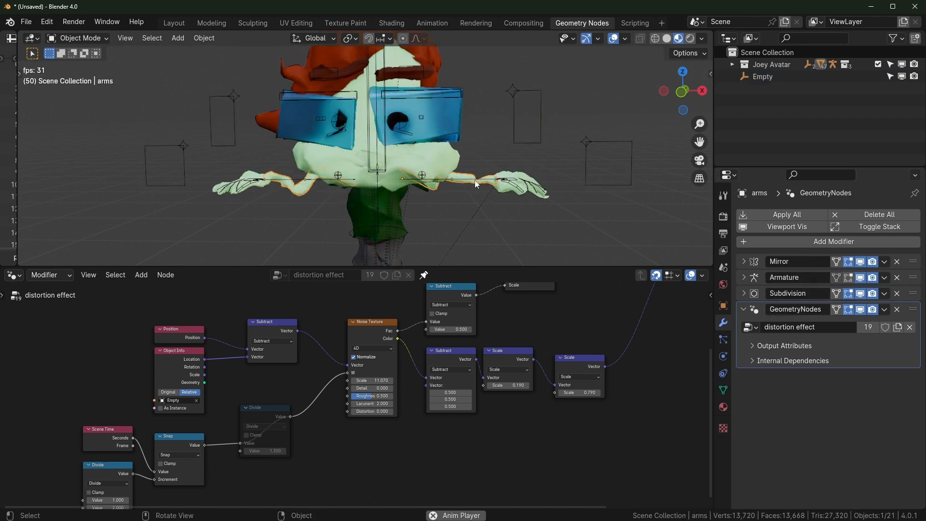
{"action": "left_click", "coordinate": [416, 163]}
{"action": "key", "text": "ctrl+z"}
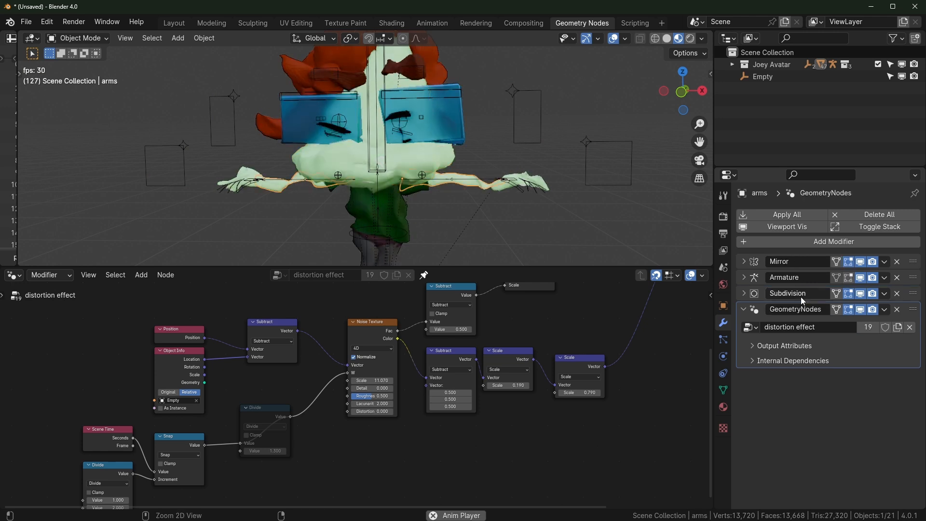
{"action": "key", "text": "ctrl+z"}
{"action": "key", "text": "ctrl+z"}
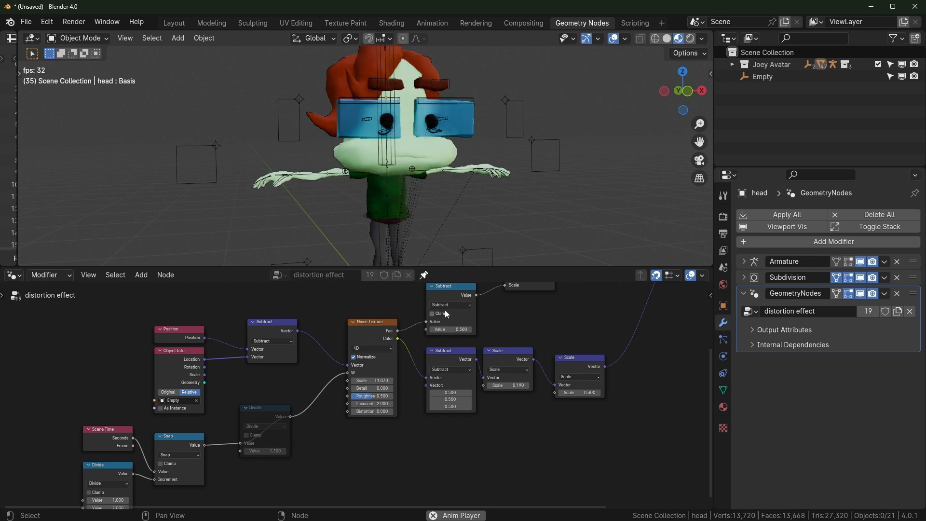
Stop animation playback, cancel the save dialog, and collapse Joey Avatar in the Outliner
{"action": "key", "text": "space"}
{"action": "key", "text": "ctrl+s"}
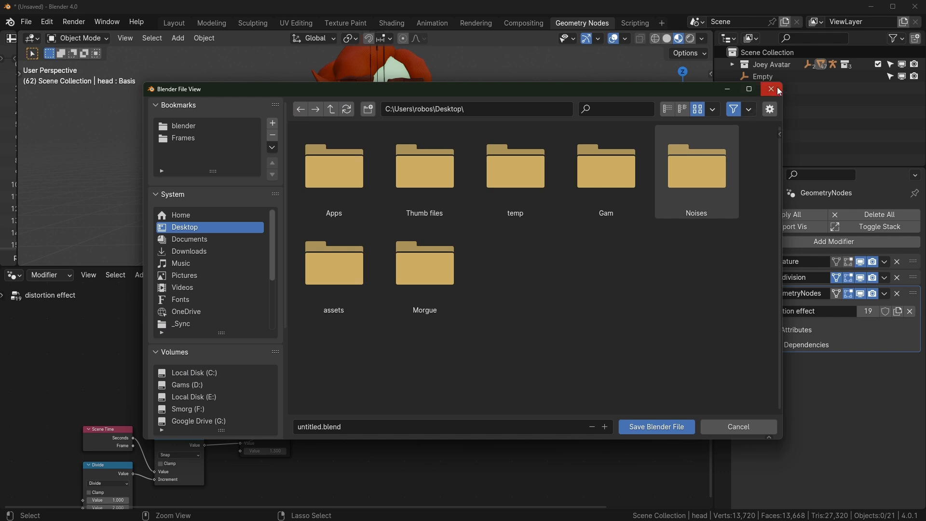
{"action": "key", "text": "Escape"}
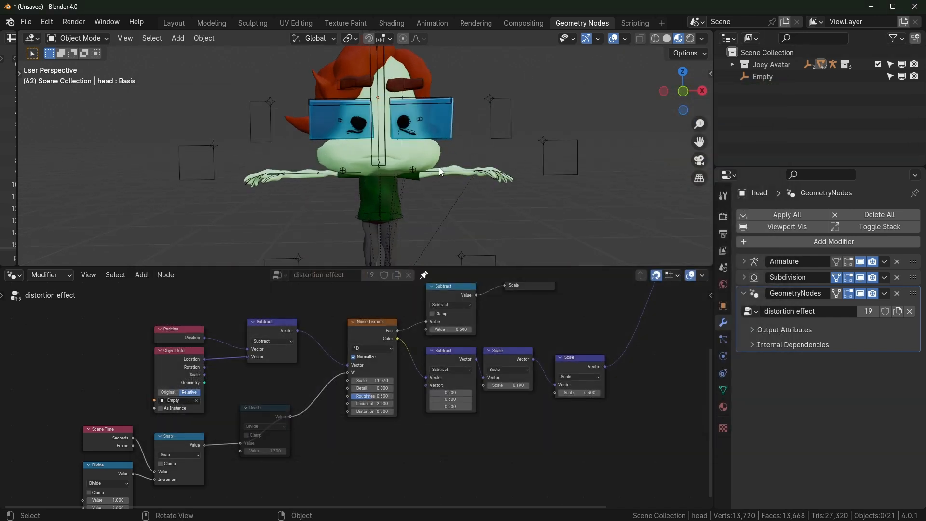
{"action": "scroll", "coordinate": [440, 169], "scroll_direction": "down", "scroll_amount": 2}
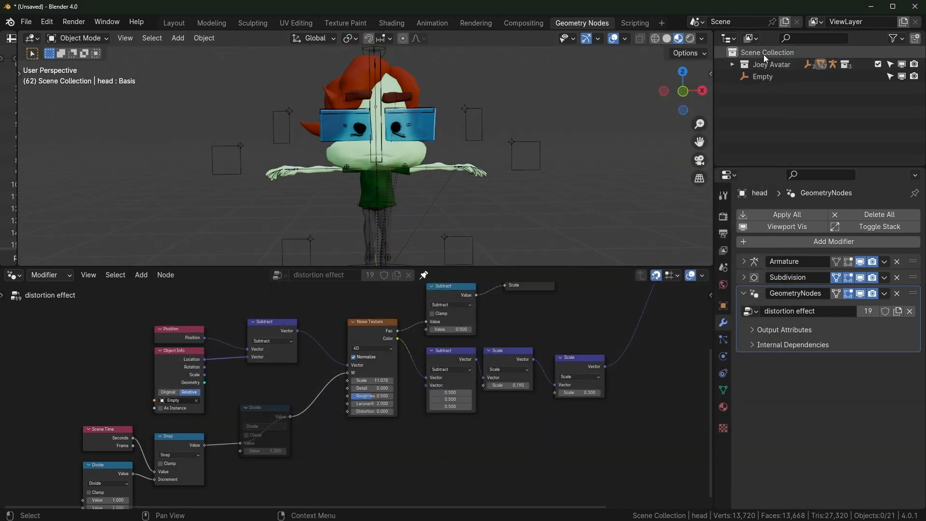
{"action": "key", "text": "shift+a"}
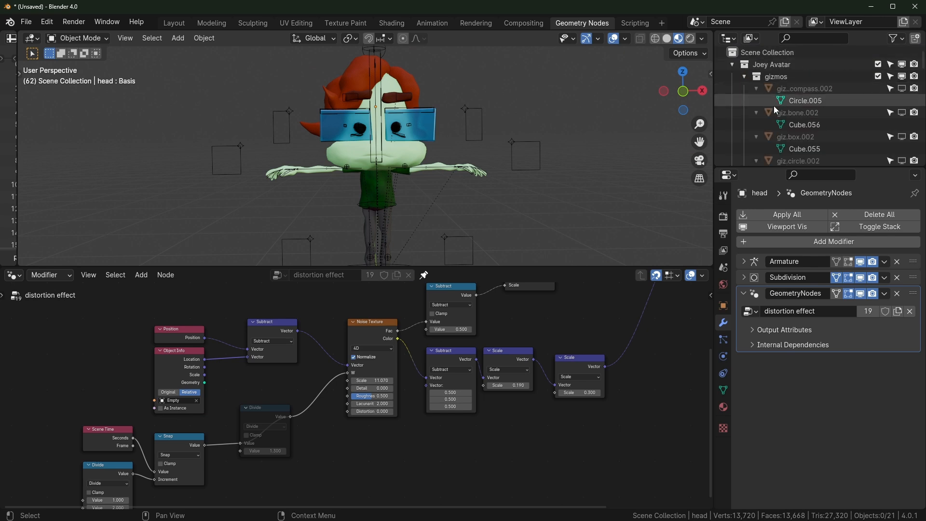
{"action": "left_click", "coordinate": [734, 64]}
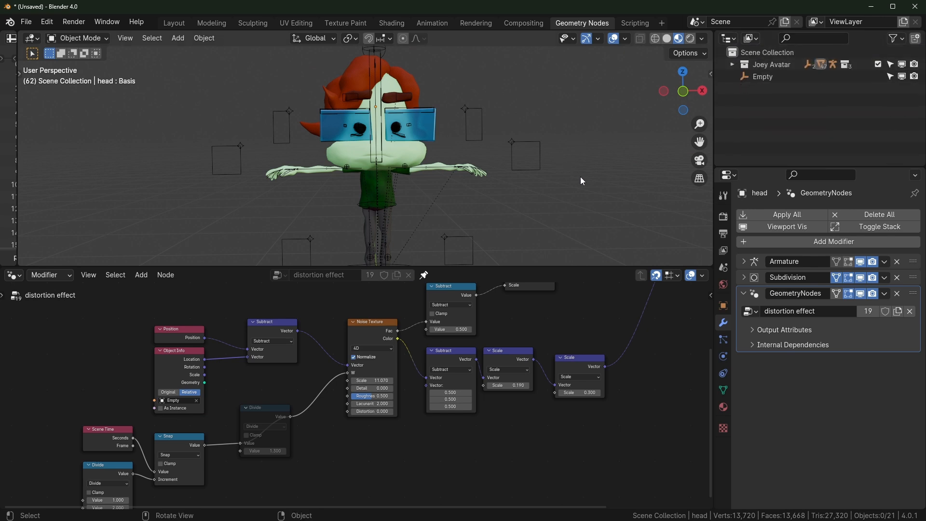
Add a cube and move it to the right of the avatar
{"action": "key", "text": "shift+a"}
{"action": "mouse_move", "coordinate": [554, 64]}
{"action": "left_click", "coordinate": [622, 74]}
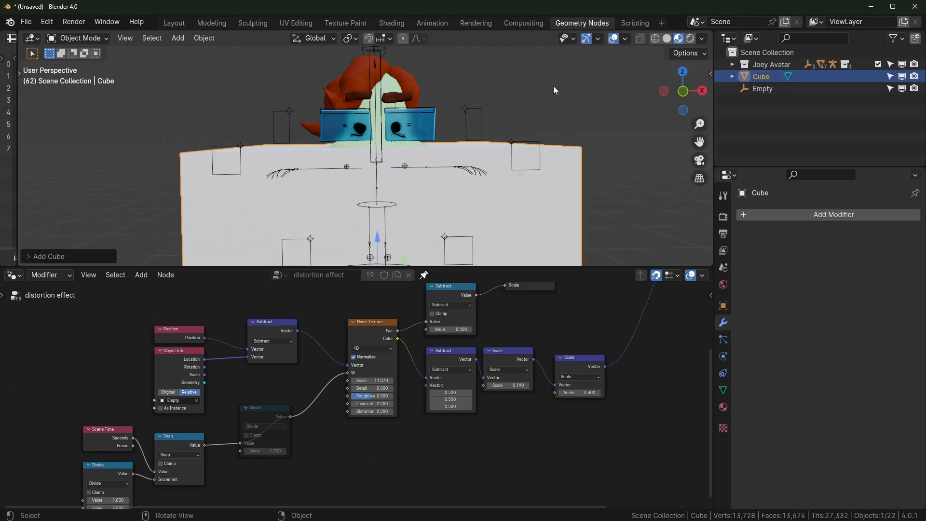
{"action": "scroll", "coordinate": [465, 240], "scroll_direction": "down", "scroll_amount": 2}
{"action": "left_click_drag", "start_coordinate": [423, 227], "coordinate": [493, 202]}
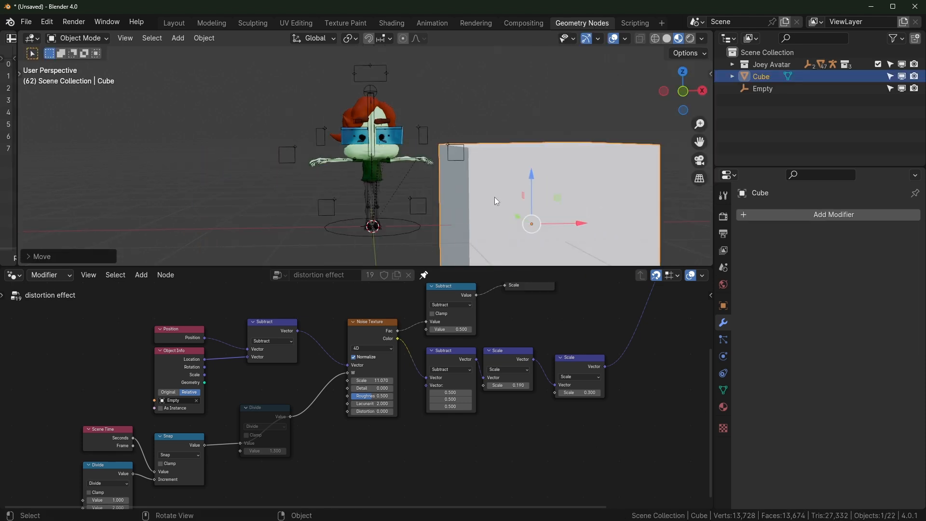
{"action": "scroll", "coordinate": [483, 199], "scroll_direction": "up", "scroll_amount": 3}
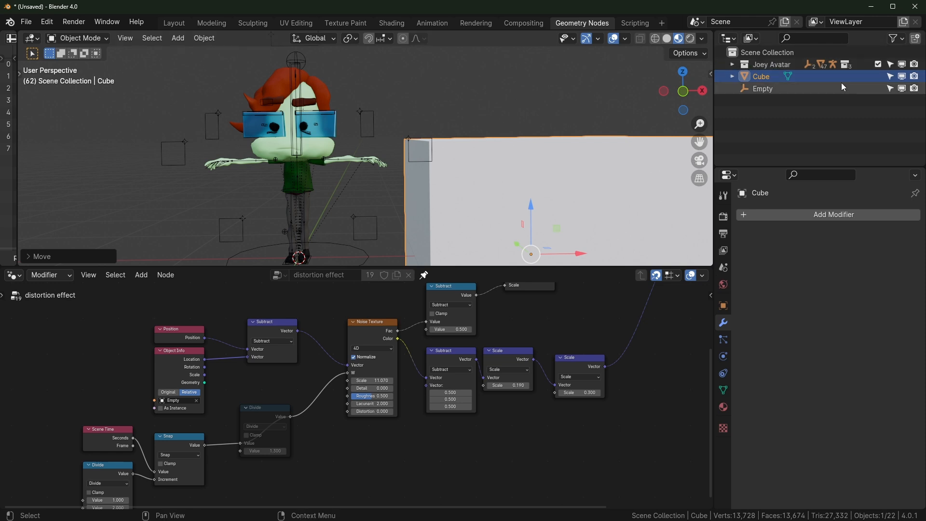
Rename the cube 'distortion' and give it a new Geometry Nodes tree
{"action": "double_click", "coordinate": [765, 78]}
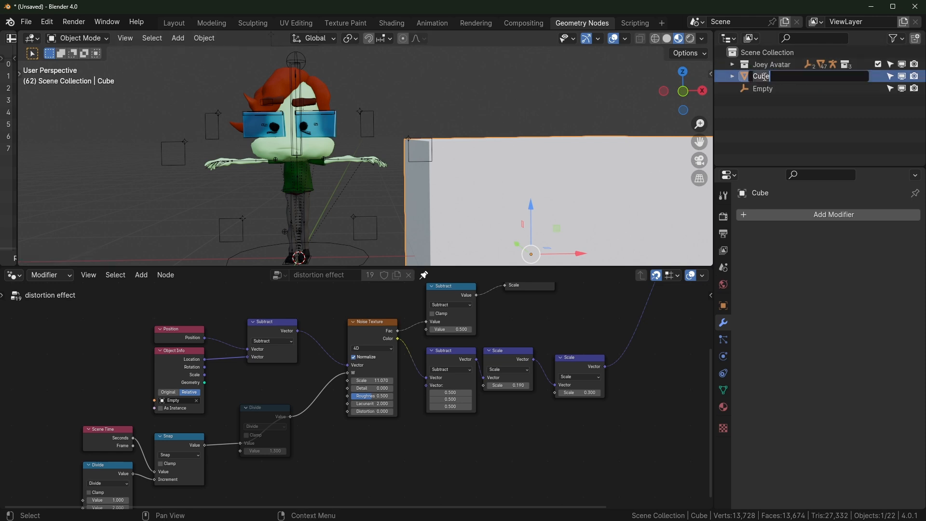
{"action": "type", "text": "distrortion"}
{"action": "key", "text": "Return"}
{"action": "scroll", "coordinate": [583, 197], "scroll_direction": "down", "scroll_amount": 2}
{"action": "left_click", "coordinate": [424, 275]}
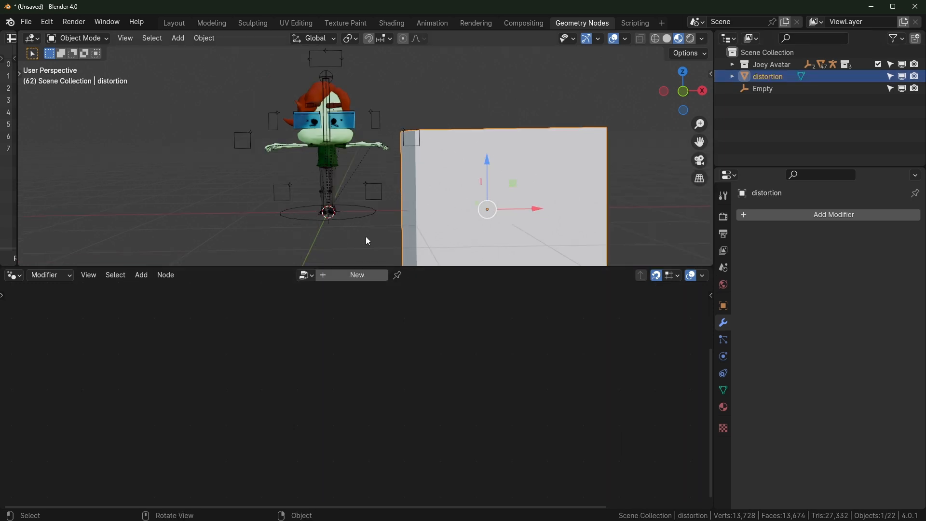
{"action": "left_click", "coordinate": [359, 276]}
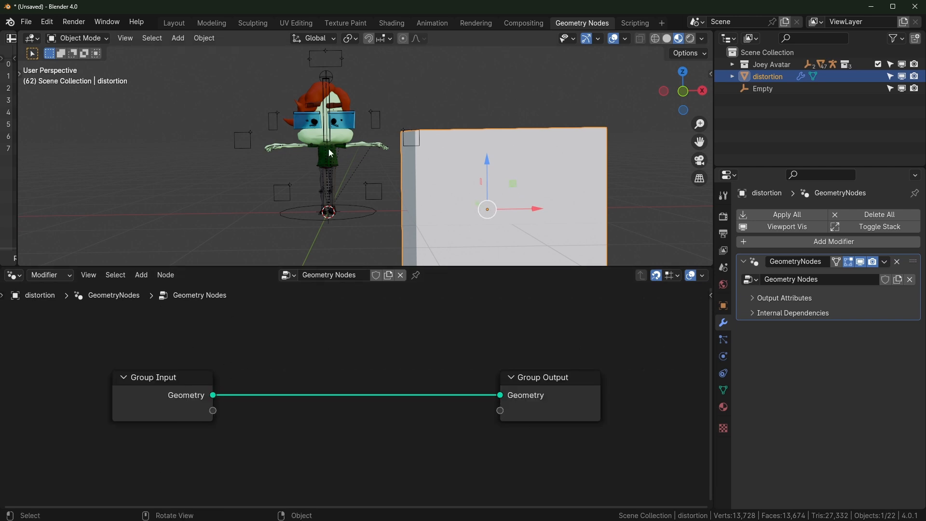
Bring the Joey Avatar collection in as a Collection Info node feeding Group Output
{"action": "left_click_drag", "start_coordinate": [185, 385], "coordinate": [80, 355], "text": "alt"}
{"action": "left_click", "coordinate": [325, 385]}
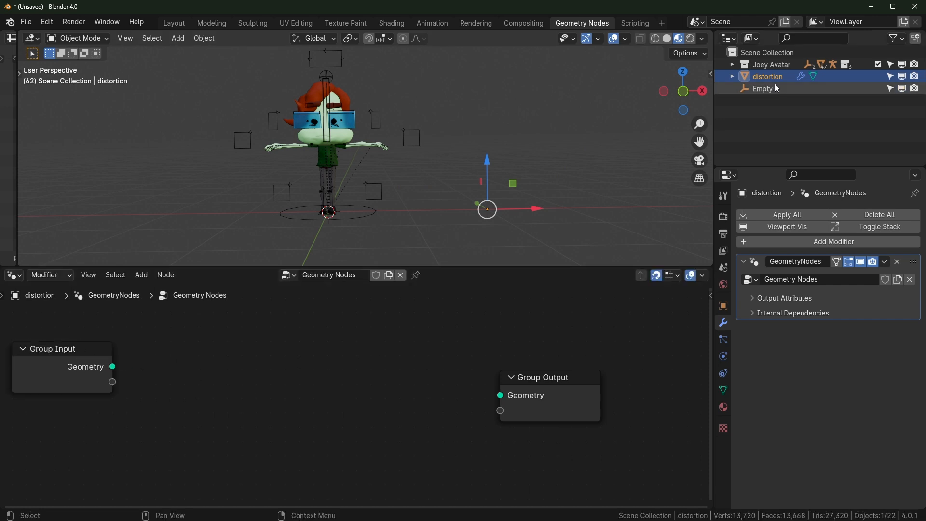
{"action": "left_click_drag", "start_coordinate": [774, 64], "coordinate": [258, 337]}
{"action": "left_click_drag", "start_coordinate": [500, 401], "coordinate": [501, 401]}
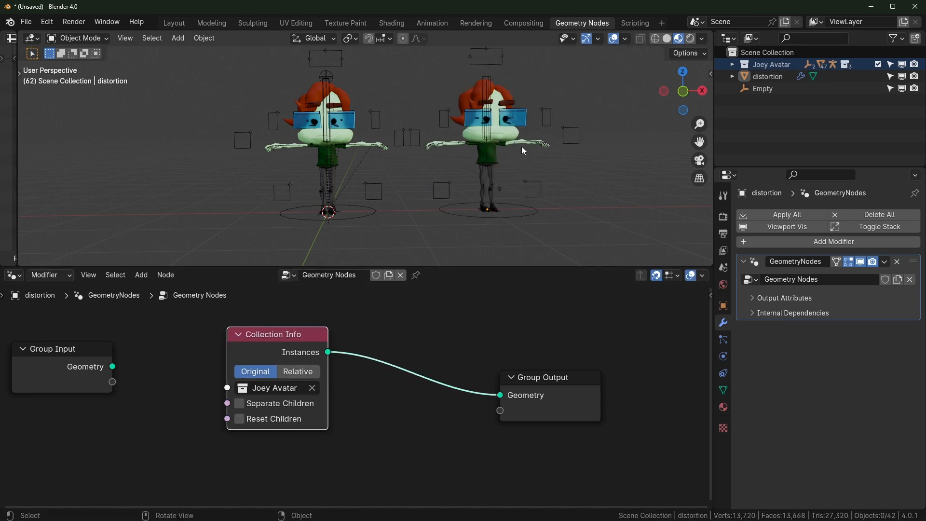
{"action": "middle_click_drag", "start_coordinate": [127, 362], "coordinate": [244, 372]}
{"action": "left_click_drag", "start_coordinate": [193, 364], "coordinate": [16, 366]}
{"action": "left_click_drag", "start_coordinate": [348, 345], "coordinate": [191, 346]}
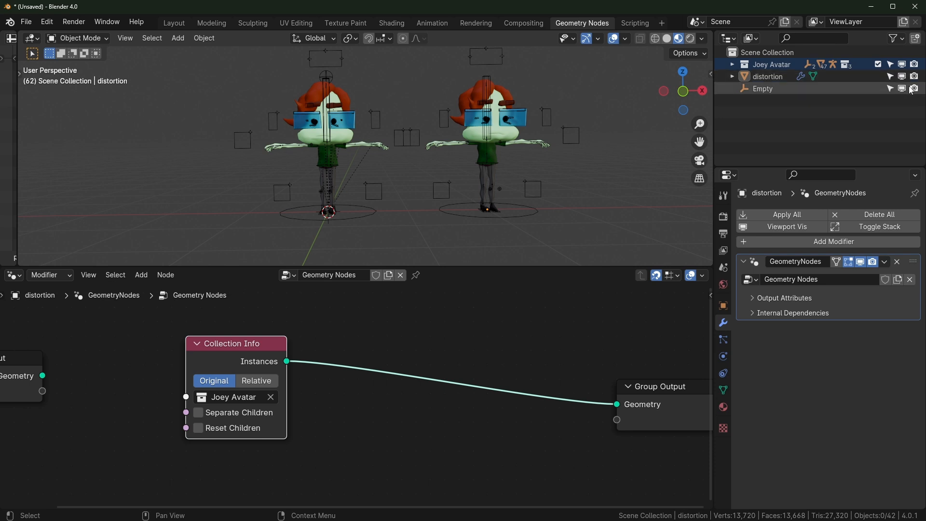
Exclude the Joey Avatar collection from the scene and disable its rendering
{"action": "left_click", "coordinate": [766, 79]}
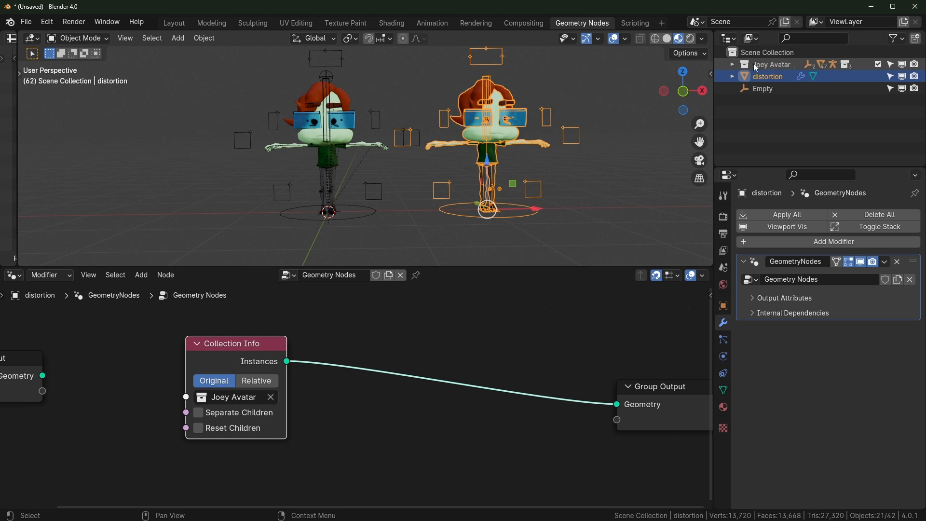
{"action": "left_click", "coordinate": [879, 64]}
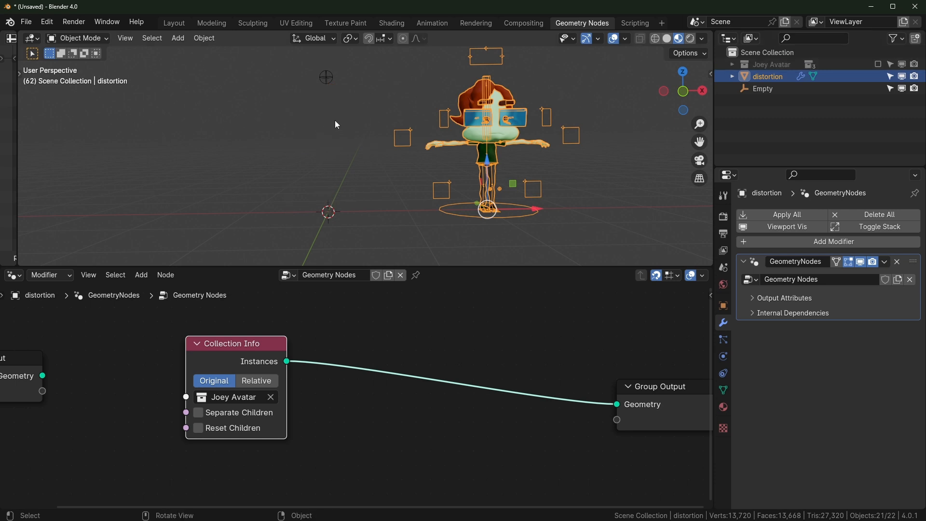
{"action": "left_click", "coordinate": [879, 64]}
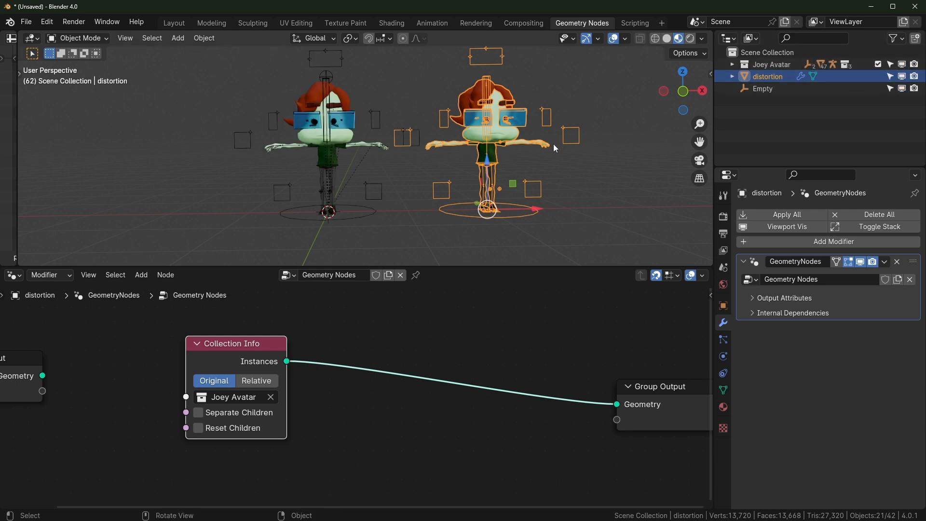
{"action": "left_click", "coordinate": [902, 65]}
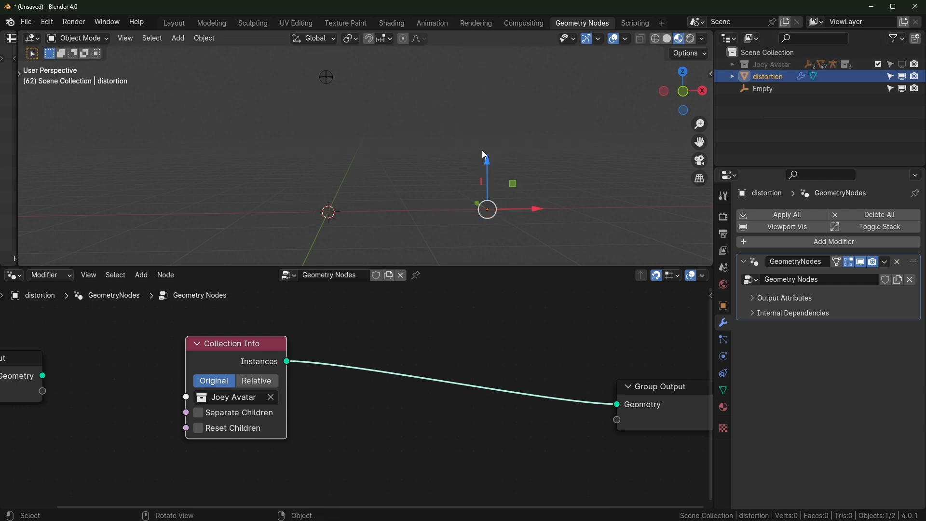
{"action": "left_click", "coordinate": [903, 65]}
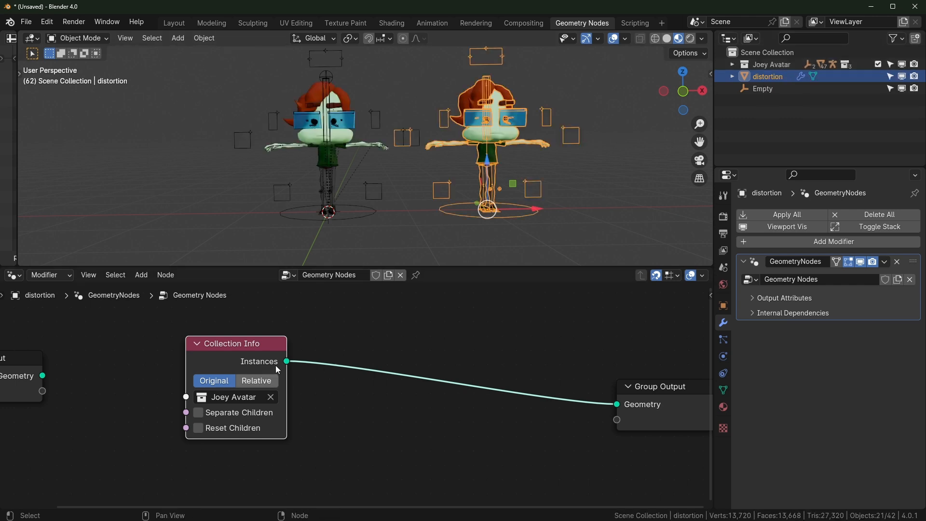
{"action": "left_click", "coordinate": [878, 64]}
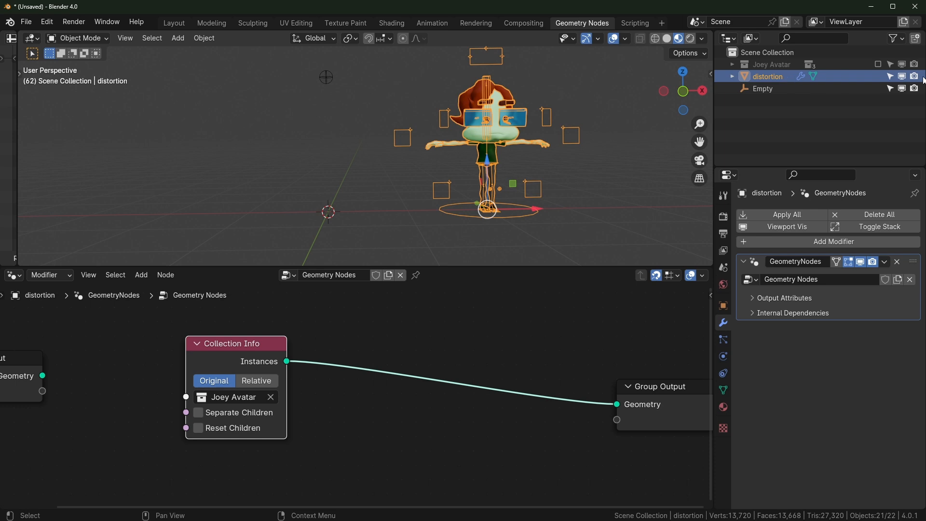
{"action": "left_click", "coordinate": [914, 65]}
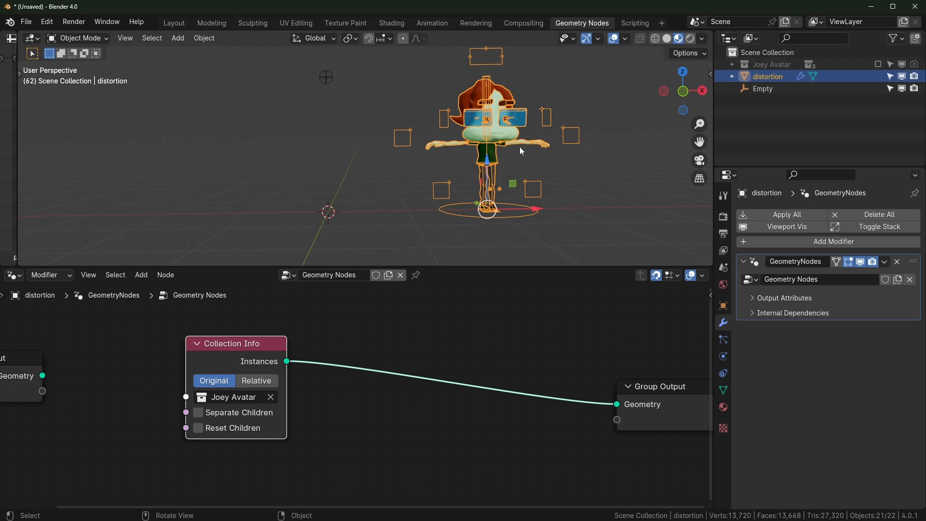
Shift the Group Input and Collection Info nodes left to tidy the node layout
{"action": "scroll", "coordinate": [520, 147], "scroll_direction": "up", "scroll_amount": 2}
{"action": "mouse_move", "coordinate": [574, 145]}
{"action": "middle_mouse_down"}
{"action": "mouse_move", "coordinate": [548, 143]}
{"action": "mouse_move", "coordinate": [580, 149]}
{"action": "middle_mouse_up"}
{"action": "scroll", "coordinate": [548, 142], "scroll_direction": "down", "scroll_amount": 2}
{"action": "scroll", "coordinate": [248, 381], "scroll_direction": "down", "scroll_amount": 7}
{"action": "middle_click_drag", "start_coordinate": [248, 381], "coordinate": [361, 369]}
{"action": "left_click_drag", "start_coordinate": [185, 331], "coordinate": [378, 412]}
{"action": "left_click_drag", "start_coordinate": [335, 349], "coordinate": [236, 351]}
{"action": "left_click", "coordinate": [360, 400]}
{"action": "scroll", "coordinate": [360, 400], "scroll_direction": "up", "scroll_amount": 2}
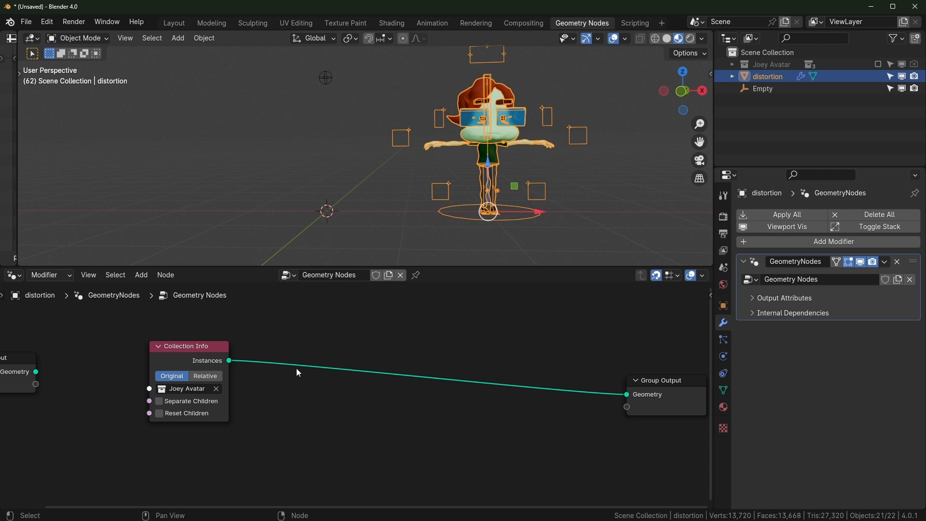
{"action": "left_click_drag", "start_coordinate": [219, 366], "coordinate": [229, 365]}
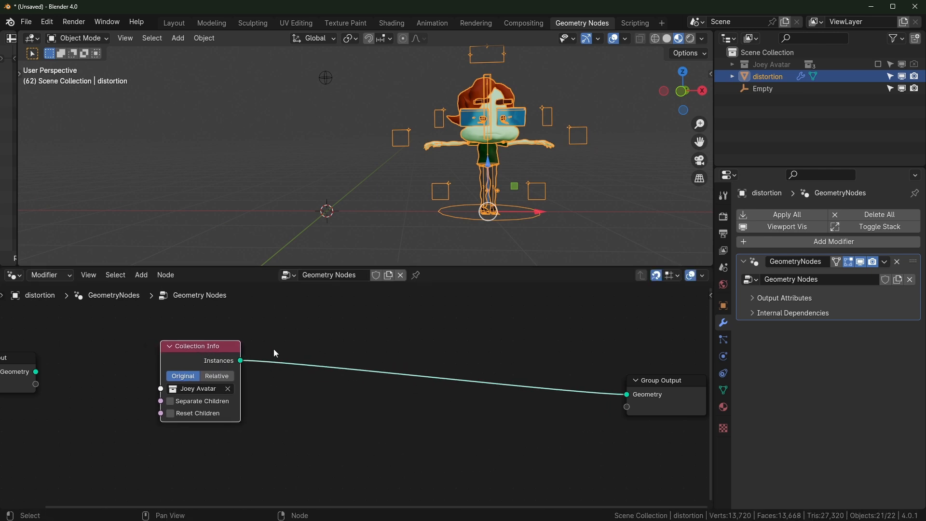
{"action": "scroll", "coordinate": [386, 369], "scroll_direction": "up", "scroll_amount": 1}
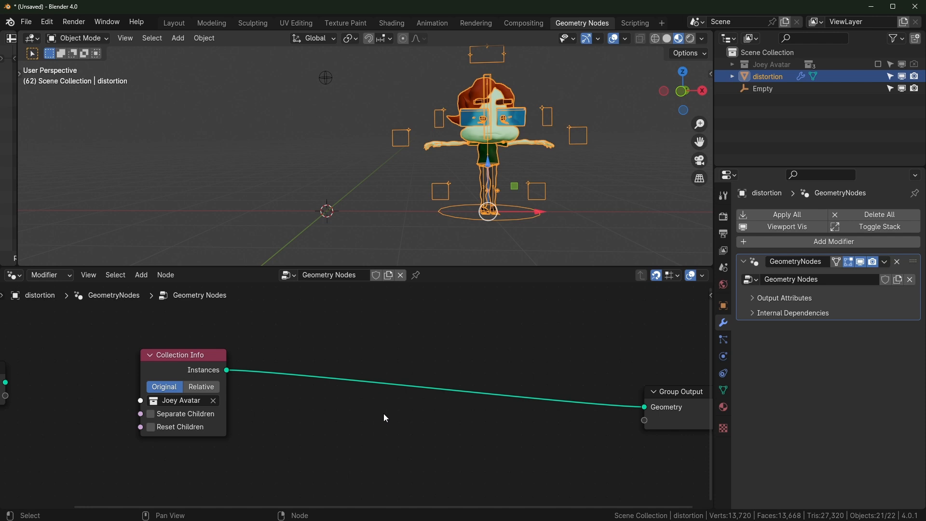
Insert a Realize Instances node on the Collection Info to Group Output link
{"action": "key", "text": "shift+a"}
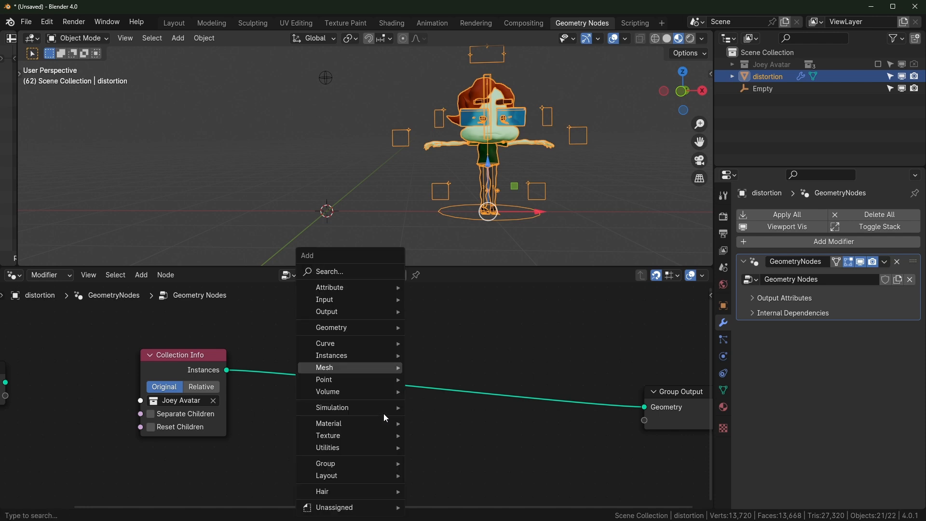
{"action": "type", "text": "s"}
{"action": "key", "text": "BackSpace"}
{"action": "type", "text": "rea"}
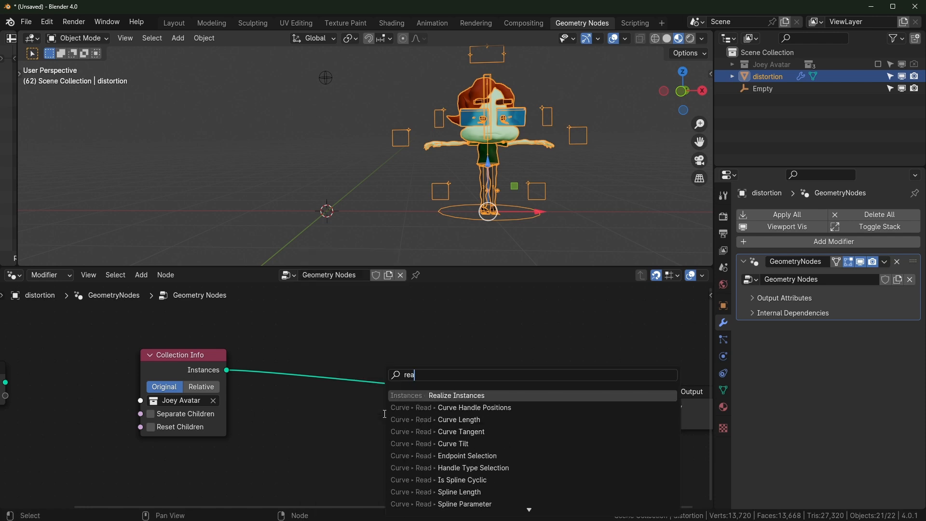
{"action": "key", "text": "Return"}
{"action": "left_click", "coordinate": [284, 346]}
{"action": "scroll", "coordinate": [619, 196], "scroll_direction": "up", "scroll_amount": 2}
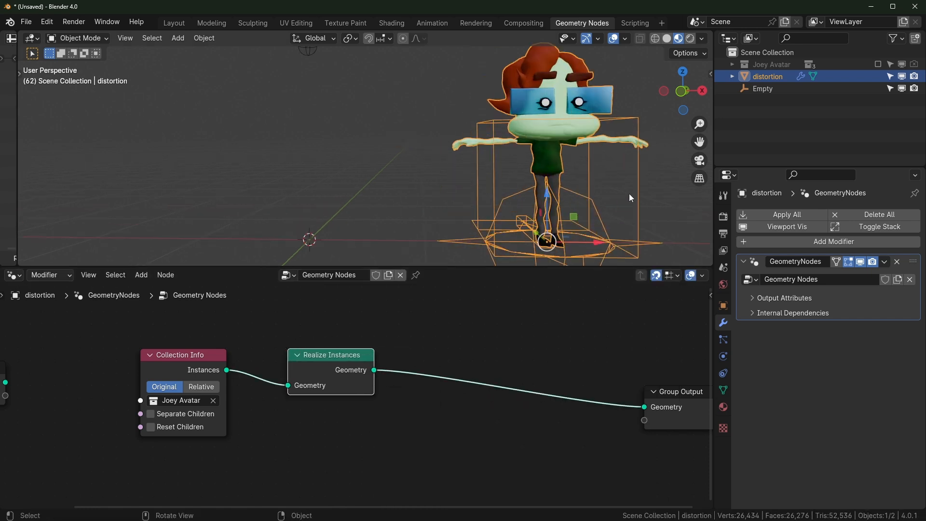
{"action": "middle_click_drag", "start_coordinate": [618, 195], "coordinate": [486, 211], "text": "shift"}
{"action": "middle_click_drag", "start_coordinate": [427, 148], "coordinate": [457, 158]}
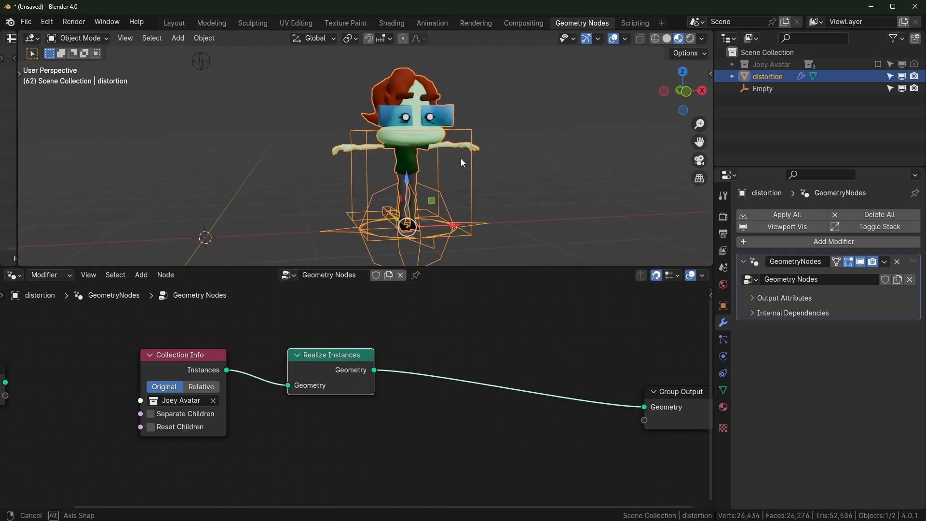
{"action": "scroll", "coordinate": [447, 186], "scroll_direction": "up", "scroll_amount": 3}
{"action": "scroll", "coordinate": [448, 191], "scroll_direction": "down", "scroll_amount": 1}
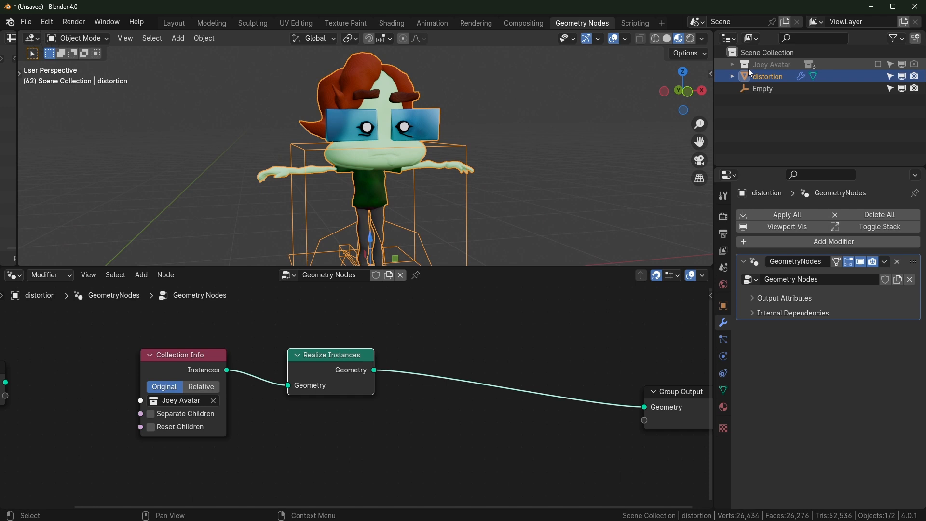
Include Joey Avatar in the scene again so both characters show, then select its armature
{"action": "left_click", "coordinate": [732, 64]}
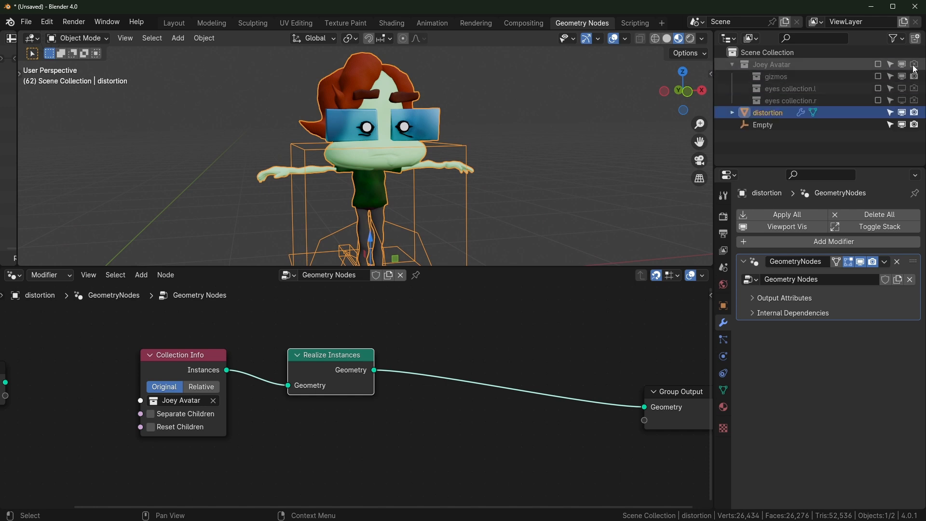
{"action": "left_click", "coordinate": [879, 64]}
{"action": "left_click_drag", "start_coordinate": [745, 76], "coordinate": [745, 112]}
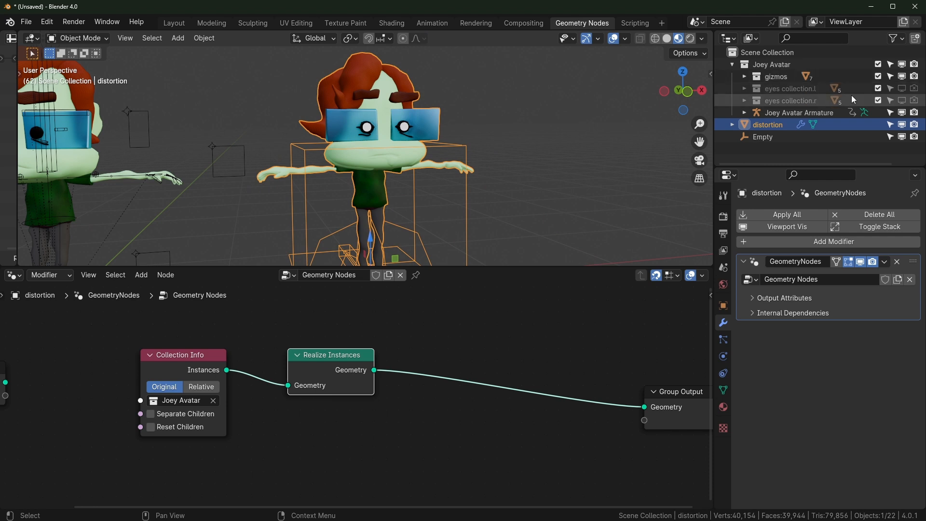
{"action": "middle_click_drag", "start_coordinate": [659, 106], "coordinate": [584, 171]}
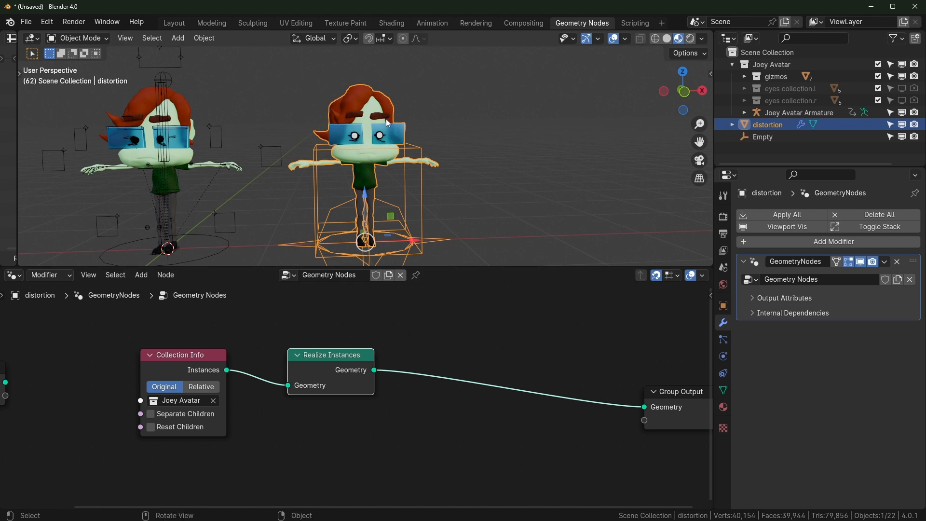
{"action": "scroll", "coordinate": [363, 128], "scroll_direction": "up", "scroll_amount": 4}
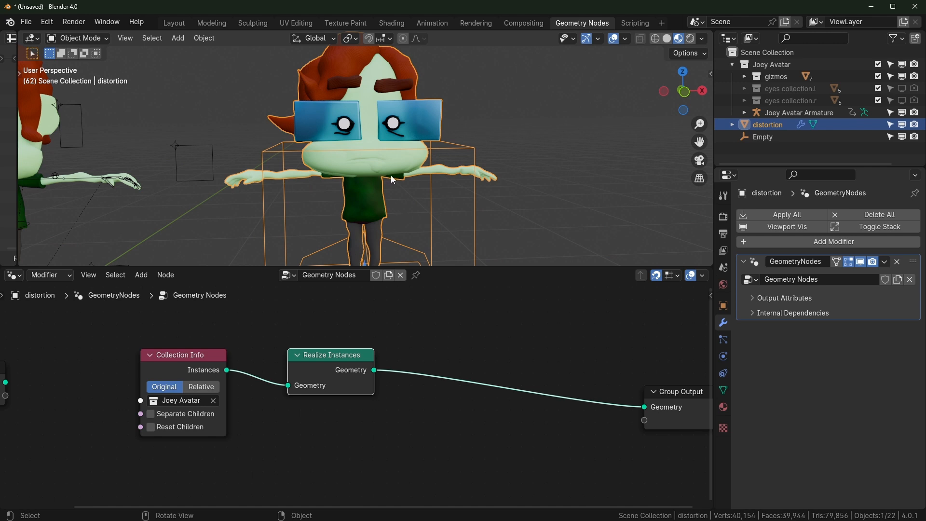
{"action": "scroll", "coordinate": [405, 183], "scroll_direction": "down", "scroll_amount": 5}
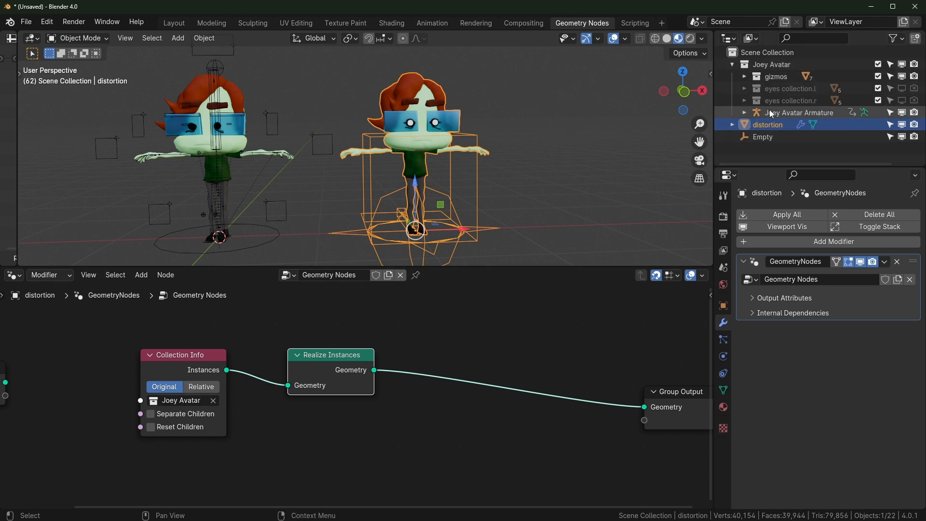
{"action": "left_click", "coordinate": [745, 112]}
{"action": "left_click", "coordinate": [746, 112]}
{"action": "left_click", "coordinate": [791, 114]}
Move the Joey Avatar Armature into a new collection named 'dist'
{"action": "right_click", "coordinate": [797, 115]}
{"action": "left_click", "coordinate": [766, 167]}
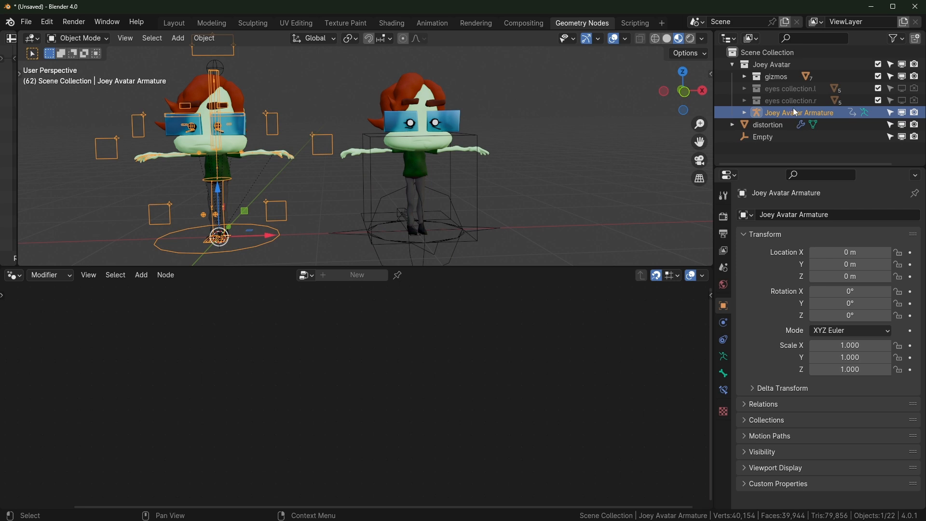
{"action": "key", "text": "m"}
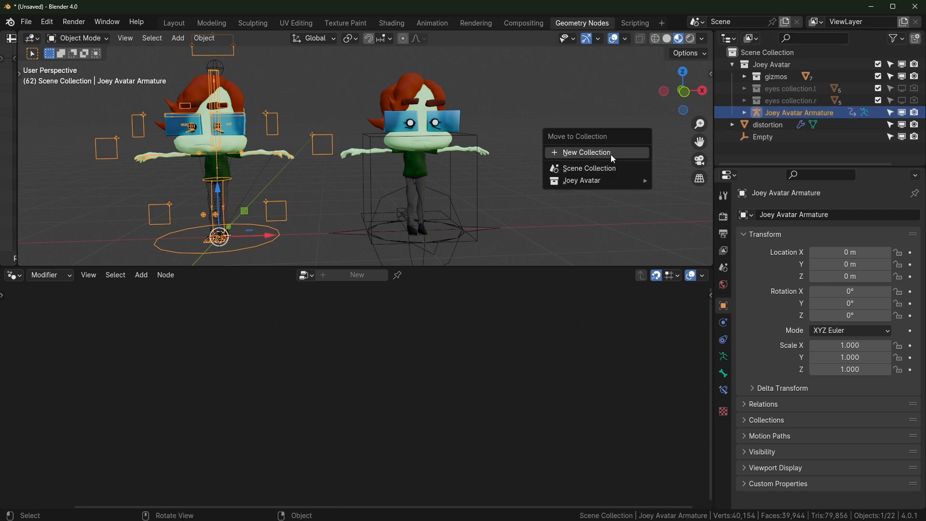
{"action": "left_click", "coordinate": [610, 154]}
{"action": "type", "text": "dist"}
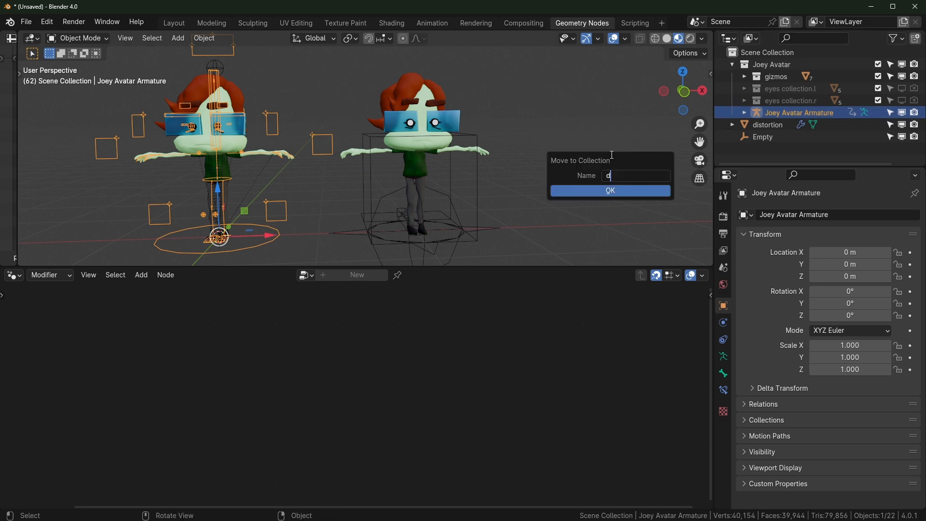
{"action": "left_click", "coordinate": [636, 190]}
Collapse the Outliner to top-level entries, check dist's contents, and select the distortion object
{"action": "left_click_drag", "start_coordinate": [743, 114], "coordinate": [746, 149]}
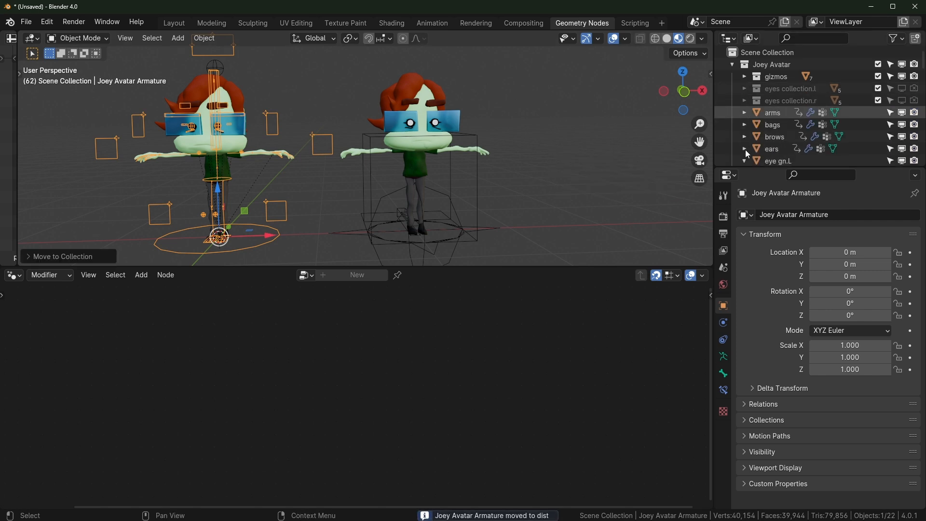
{"action": "scroll", "coordinate": [751, 121], "scroll_direction": "down", "scroll_amount": 5}
{"action": "key", "text": "shift+a"}
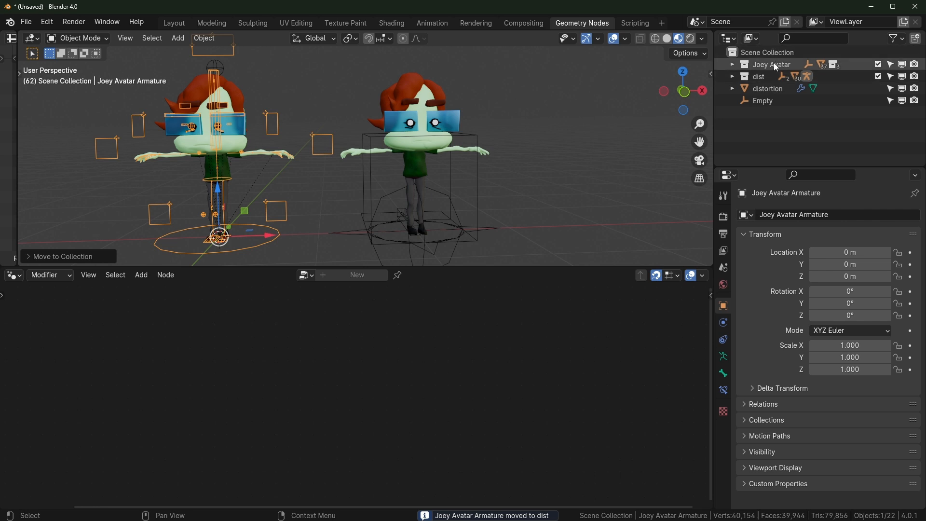
{"action": "left_click", "coordinate": [733, 76]}
{"action": "left_click", "coordinate": [733, 76]}
{"action": "left_click", "coordinate": [764, 90]}
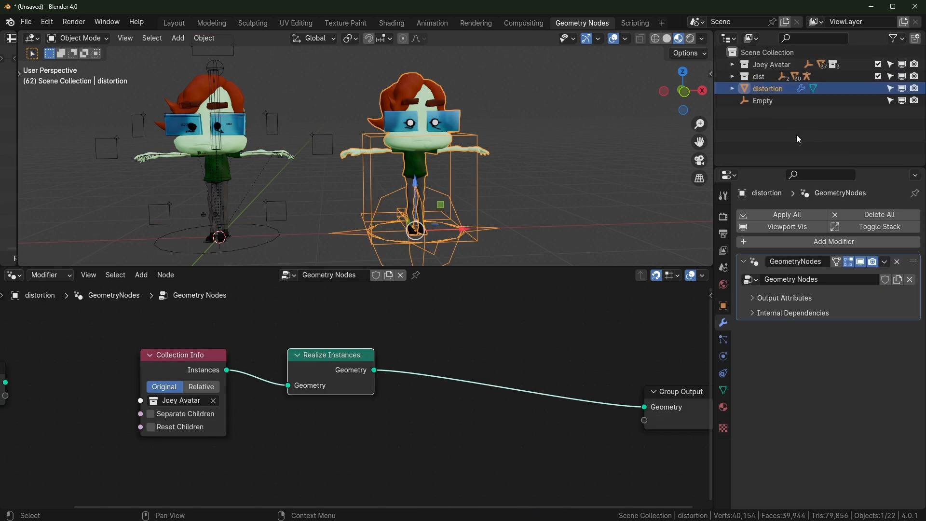
Point the Collection Info node at the dist collection
{"action": "left_click", "coordinate": [192, 401]}
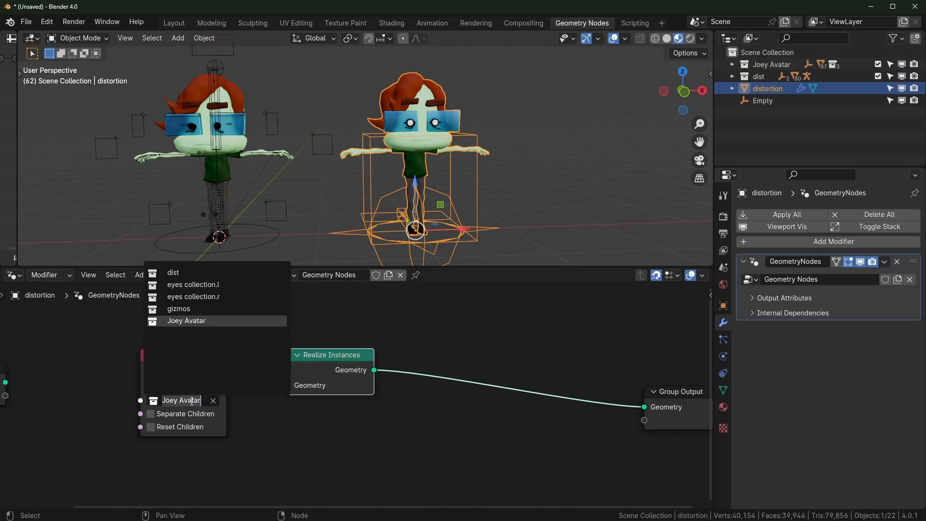
{"action": "left_click", "coordinate": [190, 271]}
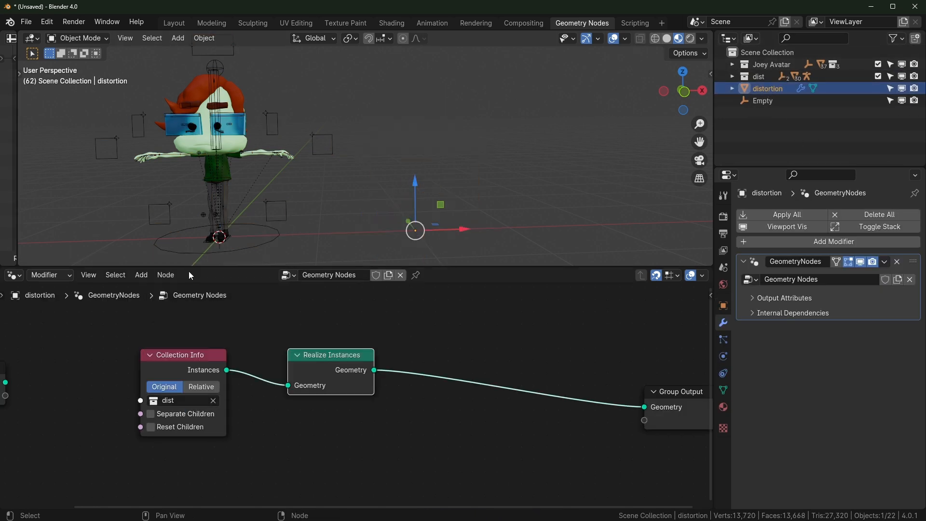
{"action": "left_click", "coordinate": [732, 77]}
{"action": "scroll", "coordinate": [757, 101], "scroll_direction": "down", "scroll_amount": 5}
{"action": "scroll", "coordinate": [758, 101], "scroll_direction": "up", "scroll_amount": 8}
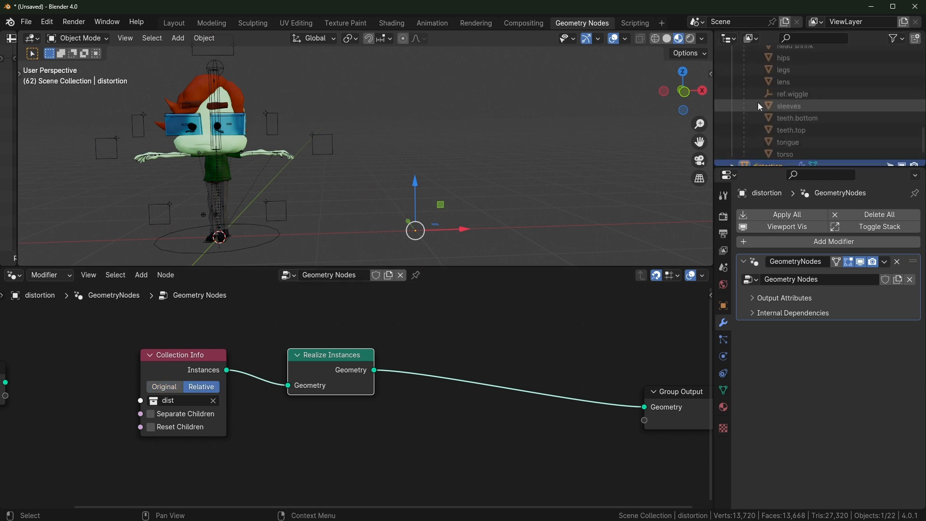
{"action": "left_click", "coordinate": [745, 89]}
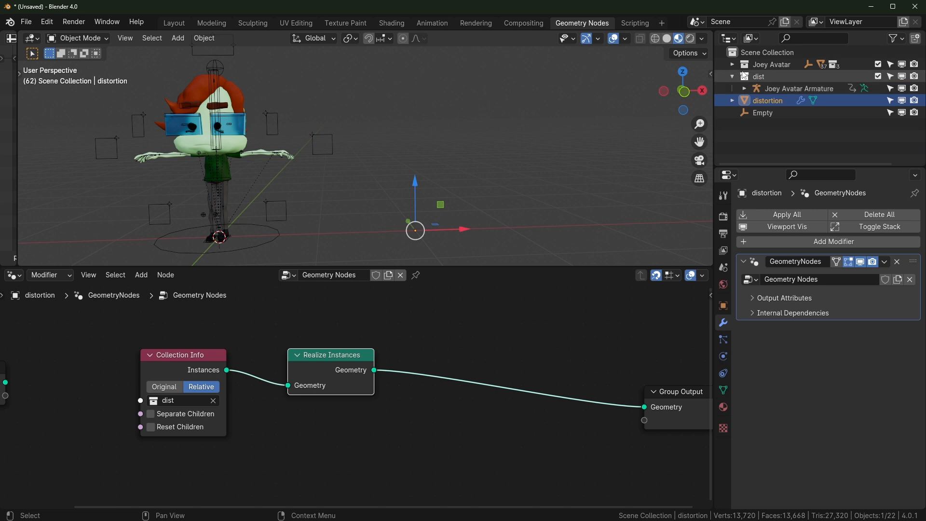
Select the Joey Avatar body parts from arms through torso in the Outliner
{"action": "left_click", "coordinate": [733, 65]}
{"action": "scroll", "coordinate": [798, 130], "scroll_direction": "down", "scroll_amount": 2}
{"action": "left_click", "coordinate": [773, 89]}
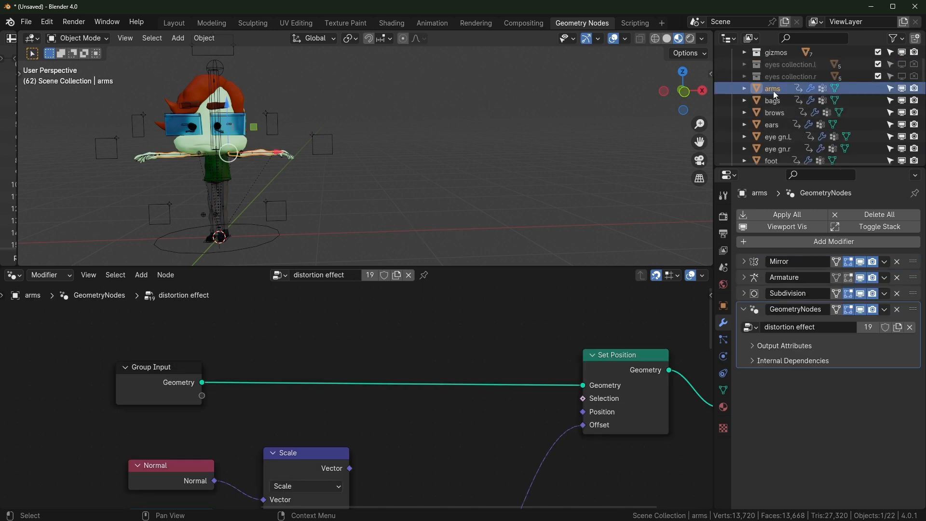
{"action": "scroll", "coordinate": [796, 137], "scroll_direction": "down", "scroll_amount": 5}
{"action": "scroll", "coordinate": [790, 129], "scroll_direction": "up", "scroll_amount": 2}
{"action": "left_click", "coordinate": [774, 138], "text": "shift"}
{"action": "scroll", "coordinate": [767, 145], "scroll_direction": "down", "scroll_amount": 3}
{"action": "left_click_drag", "start_coordinate": [764, 108], "coordinate": [762, 121]}
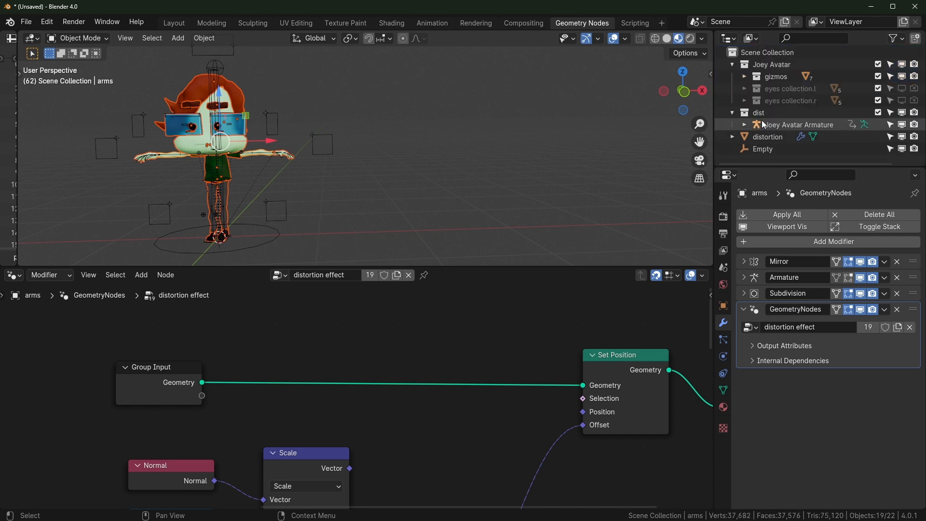
Try Relative transform on the Collection Info node, then set it back to Original
{"action": "middle_click_drag", "start_coordinate": [211, 377], "coordinate": [239, 373]}
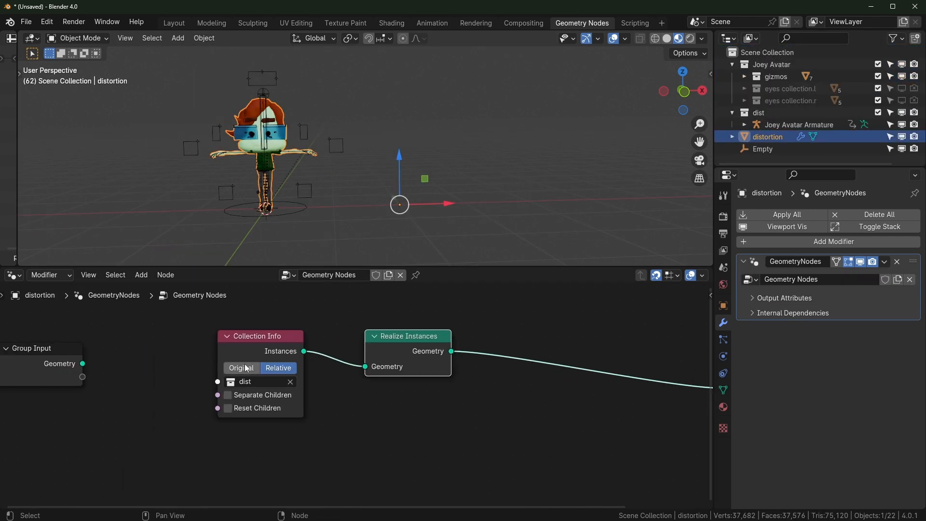
{"action": "left_click", "coordinate": [249, 369]}
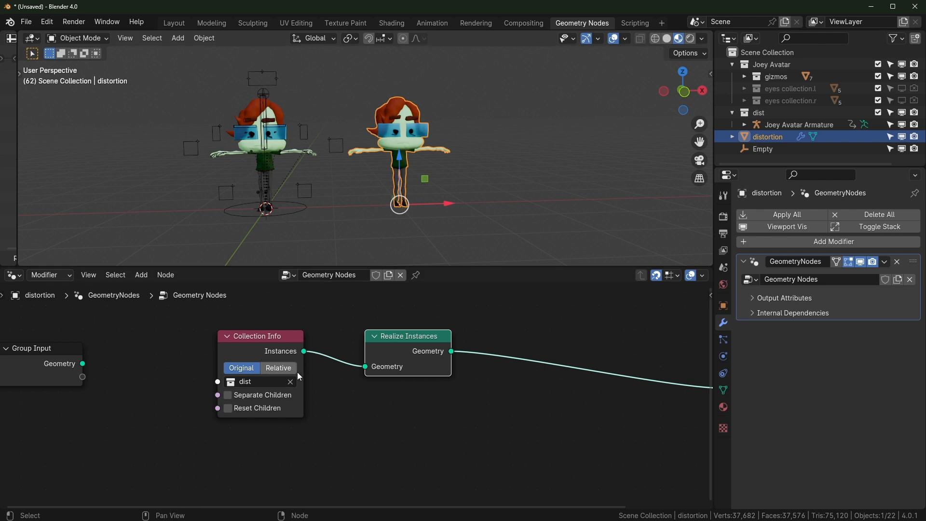
{"action": "left_click", "coordinate": [278, 368]}
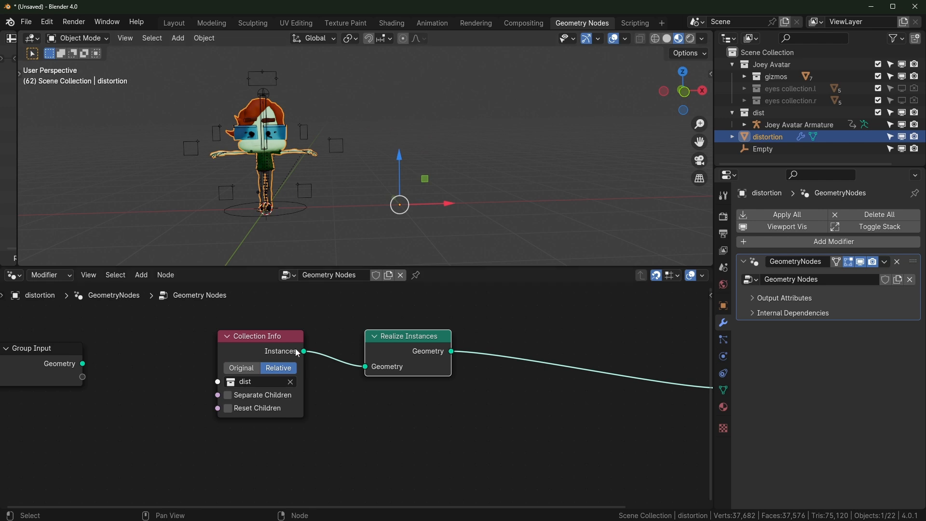
{"action": "left_click", "coordinate": [242, 368]}
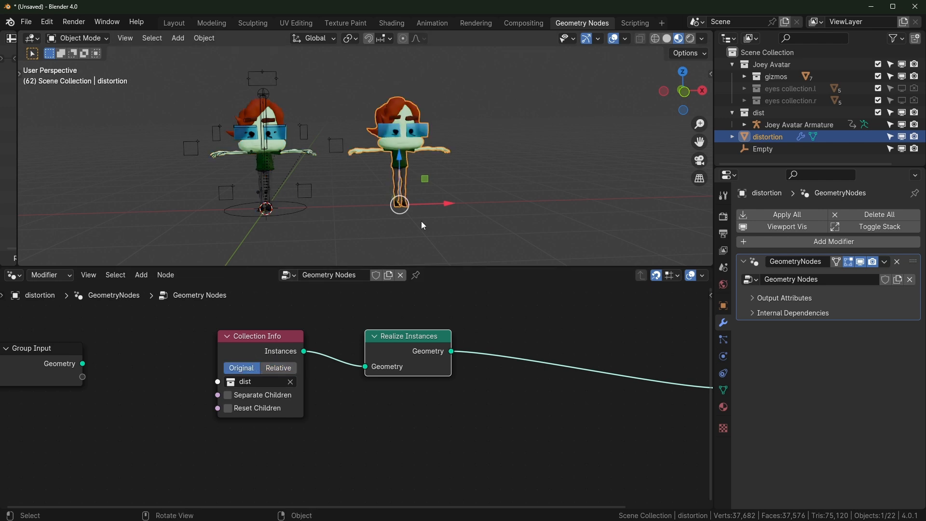
{"action": "scroll", "coordinate": [453, 198], "scroll_direction": "up", "scroll_amount": 3}
{"action": "middle_click_drag", "start_coordinate": [443, 210], "coordinate": [479, 187]}
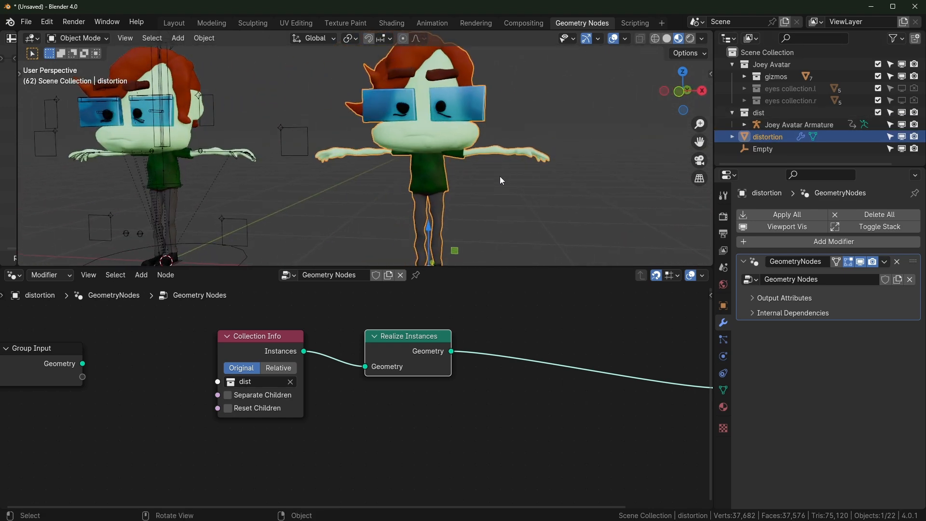
{"action": "scroll", "coordinate": [500, 175], "scroll_direction": "up", "scroll_amount": 5}
Expand dist and drag the head shrink object into the Joey Avatar collection
{"action": "left_click", "coordinate": [732, 138]}
{"action": "scroll", "coordinate": [759, 134], "scroll_direction": "down", "scroll_amount": 1}
{"action": "scroll", "coordinate": [760, 133], "scroll_direction": "up", "scroll_amount": 1}
{"action": "left_click_drag", "start_coordinate": [732, 137], "coordinate": [732, 112]}
{"action": "left_click", "coordinate": [732, 113]}
{"action": "scroll", "coordinate": [754, 117], "scroll_direction": "down", "scroll_amount": 5}
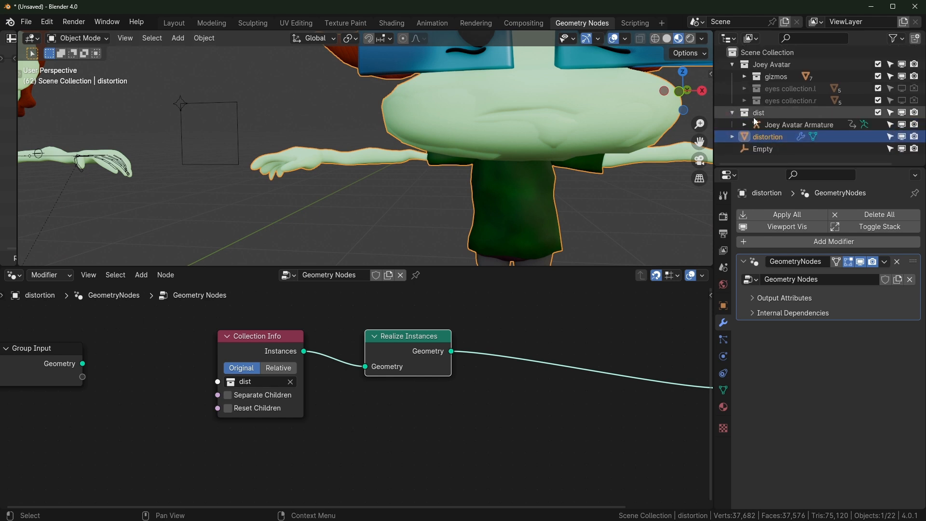
{"action": "scroll", "coordinate": [781, 124], "scroll_direction": "down", "scroll_amount": 4}
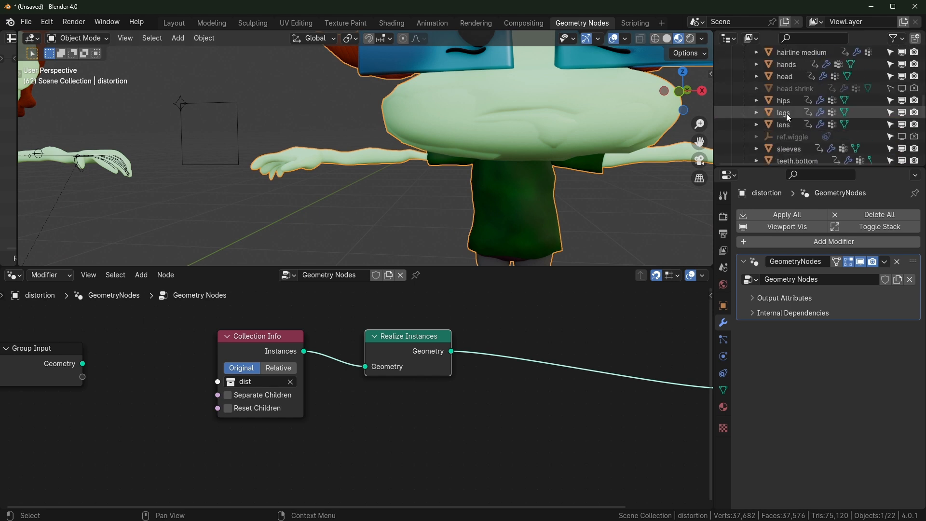
{"action": "left_click", "coordinate": [796, 91]}
{"action": "left_click_drag", "start_coordinate": [798, 91], "coordinate": [780, 108]}
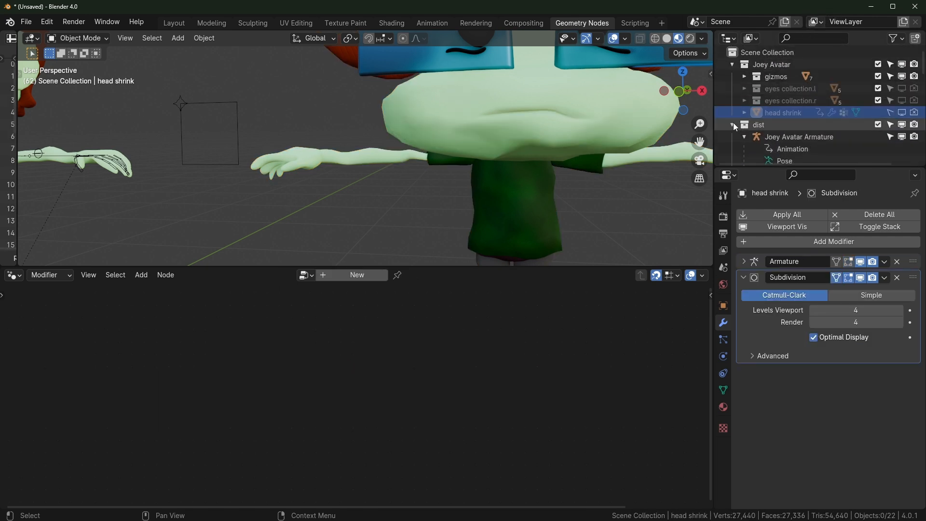
Toggle the head's GeometryNodes distortion modifier display in the viewport
{"action": "left_click", "coordinate": [733, 124]}
{"action": "scroll", "coordinate": [493, 184], "scroll_direction": "down", "scroll_amount": 6}
{"action": "middle_click_drag", "start_coordinate": [493, 184], "coordinate": [499, 179]}
{"action": "left_click", "coordinate": [206, 146]}
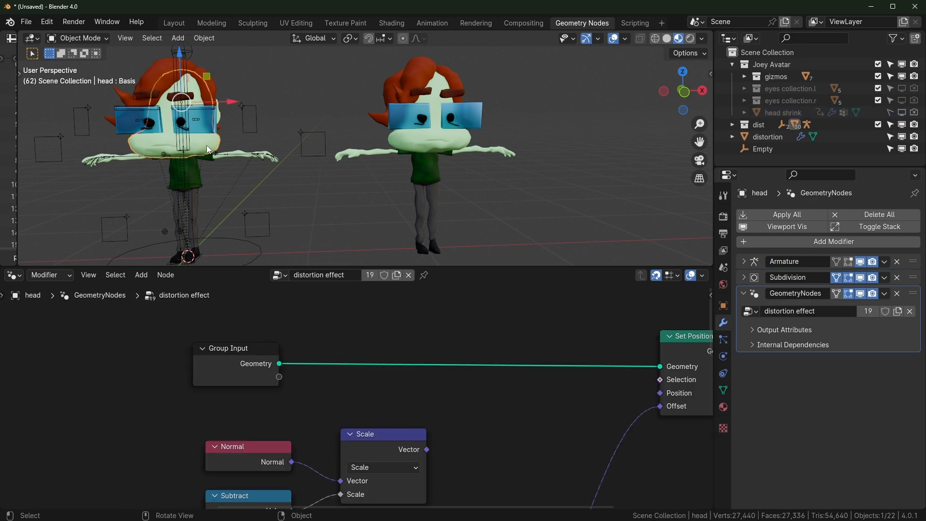
{"action": "key", "text": "a"}
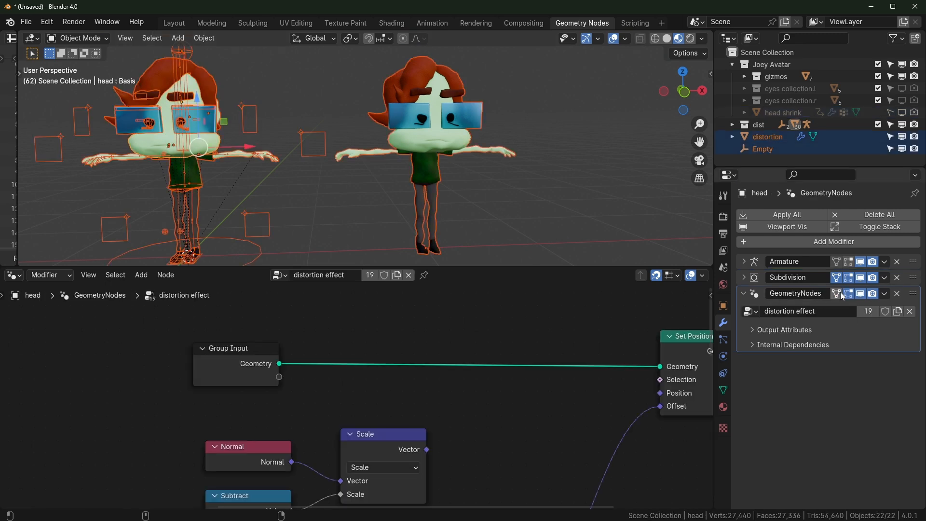
{"action": "left_click", "coordinate": [860, 294]}
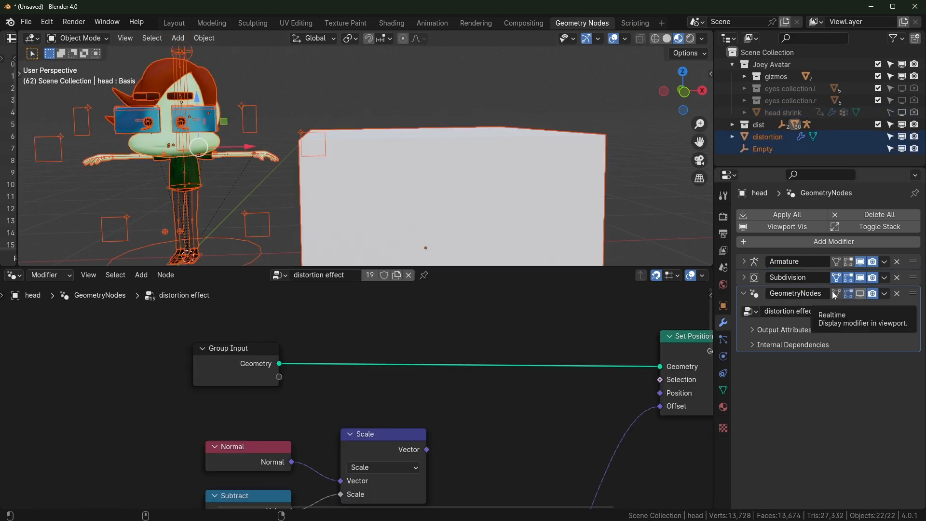
Select the distortion object and exclude the Joey Avatar collection from the scene
{"action": "left_click", "coordinate": [862, 137]}
{"action": "left_click", "coordinate": [877, 64]}
{"action": "left_click", "coordinate": [732, 65]}
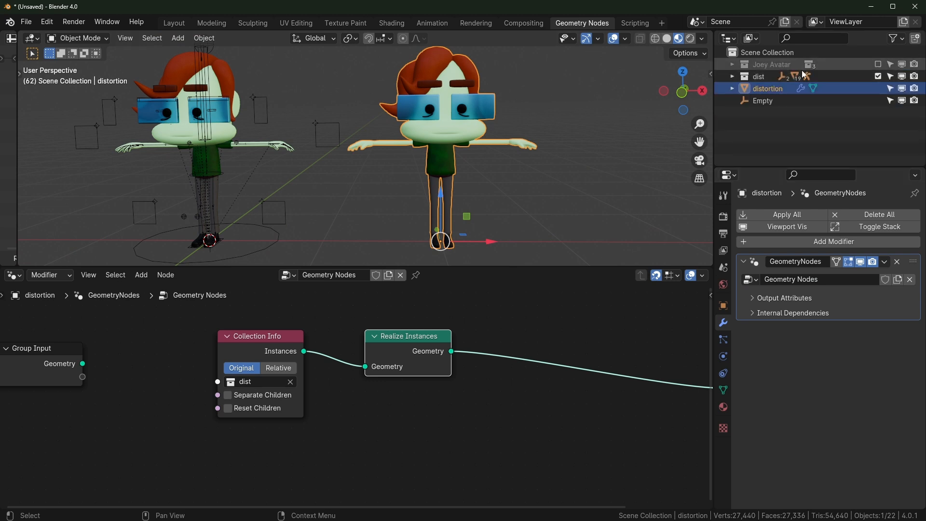
{"action": "left_click", "coordinate": [880, 63]}
{"action": "left_click", "coordinate": [879, 63]}
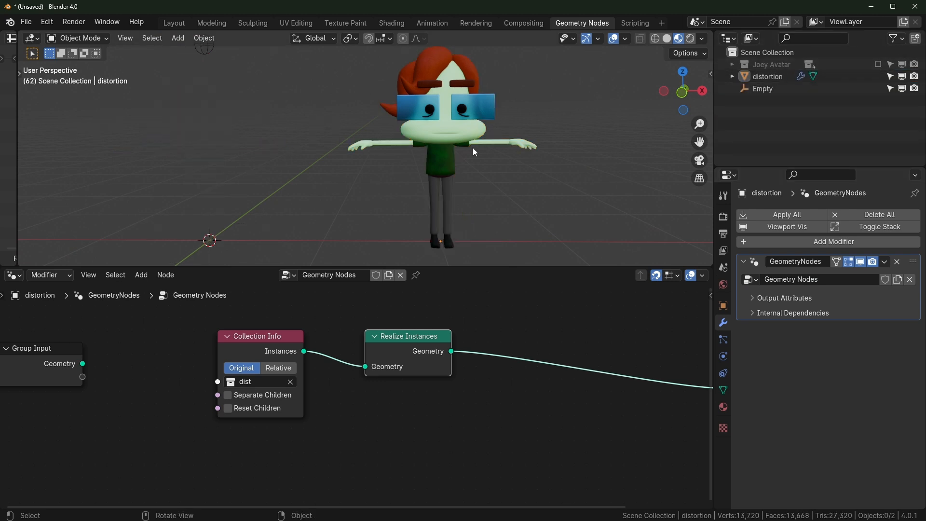
Set Collection Info to Relative and shift it and Realize Instances left
{"action": "left_click", "coordinate": [447, 161]}
{"action": "left_click", "coordinate": [276, 367]}
{"action": "scroll", "coordinate": [345, 212], "scroll_direction": "down", "scroll_amount": 2}
{"action": "middle_click_drag", "start_coordinate": [343, 208], "coordinate": [480, 210], "text": "shift"}
{"action": "scroll", "coordinate": [480, 210], "scroll_direction": "up", "scroll_amount": 1}
{"action": "left_click_drag", "start_coordinate": [395, 368], "coordinate": [322, 369]}
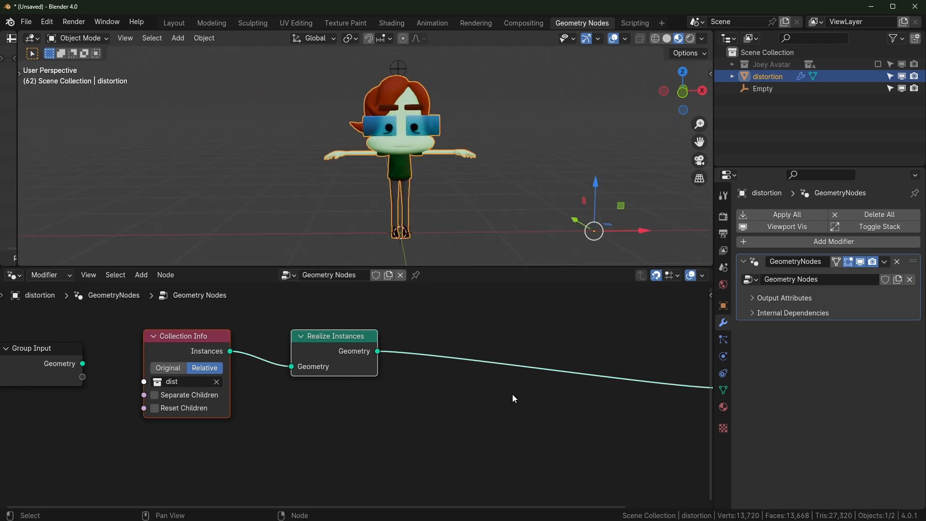
Compare with Joey Avatar included and Collection Info on Original, then exclude Joey Avatar again
{"action": "scroll", "coordinate": [502, 131], "scroll_direction": "up", "scroll_amount": 2}
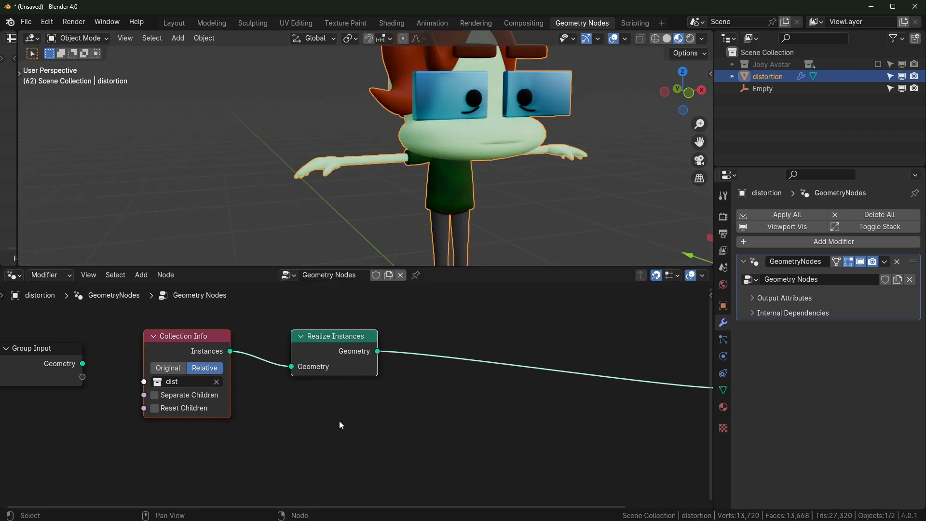
{"action": "middle_click_drag", "start_coordinate": [490, 198], "coordinate": [308, 144]}
{"action": "scroll", "coordinate": [343, 202], "scroll_direction": "up", "scroll_amount": 2}
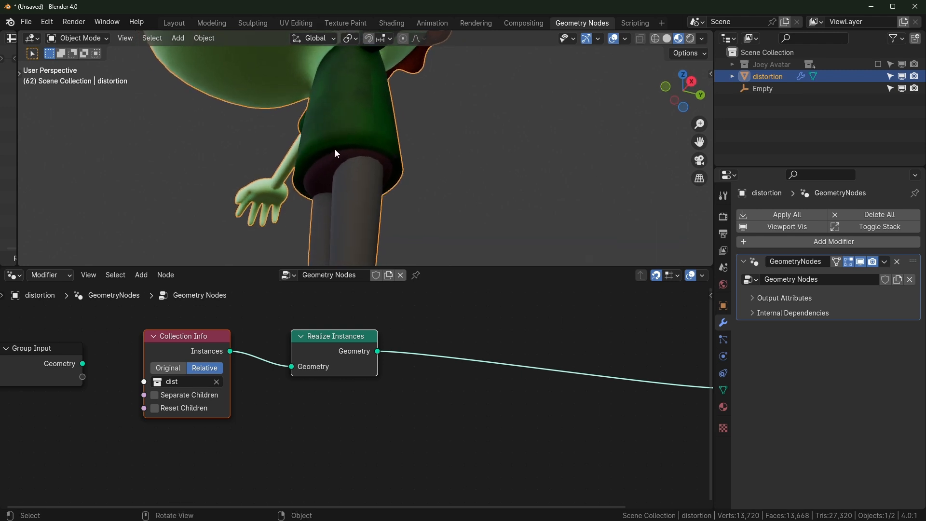
{"action": "left_click", "coordinate": [879, 64]}
{"action": "left_click", "coordinate": [175, 369]}
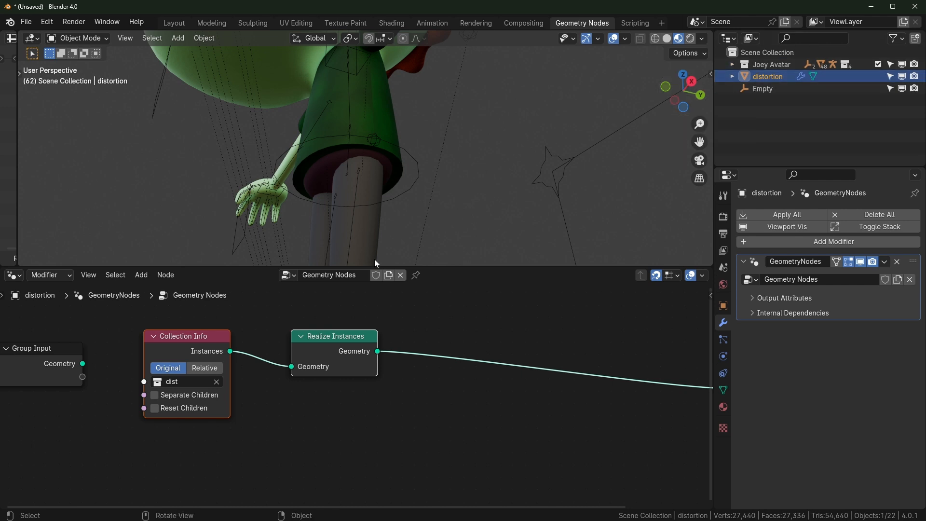
{"action": "left_click", "coordinate": [878, 65]}
Set Collection Info to Relative and insert a Set Position node on the existing link
{"action": "left_click", "coordinate": [207, 368]}
{"action": "middle_click_drag", "start_coordinate": [388, 208], "coordinate": [447, 255]}
{"action": "scroll", "coordinate": [512, 232], "scroll_direction": "down", "scroll_amount": 4}
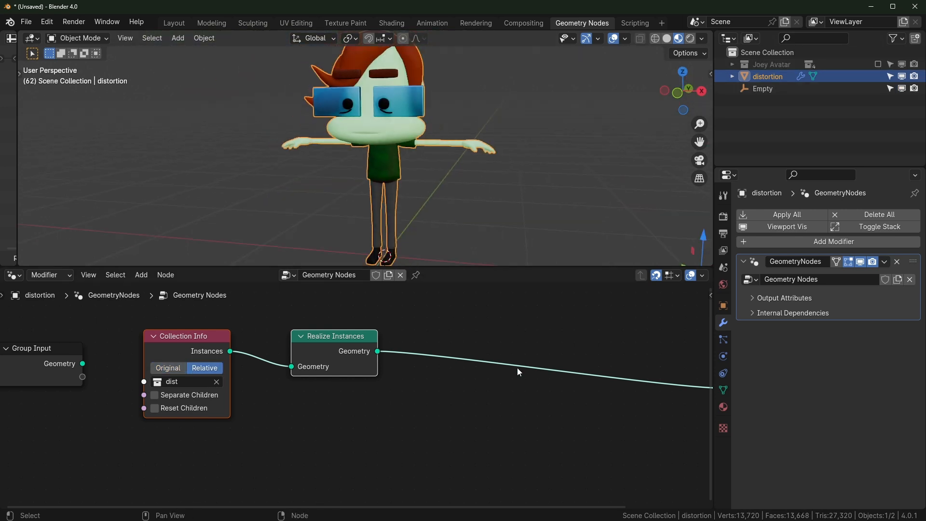
{"action": "middle_click_drag", "start_coordinate": [547, 428], "coordinate": [458, 433]}
{"action": "left_click", "coordinate": [459, 433]}
{"action": "key", "text": "shift+a"}
{"action": "type", "text": "s"}
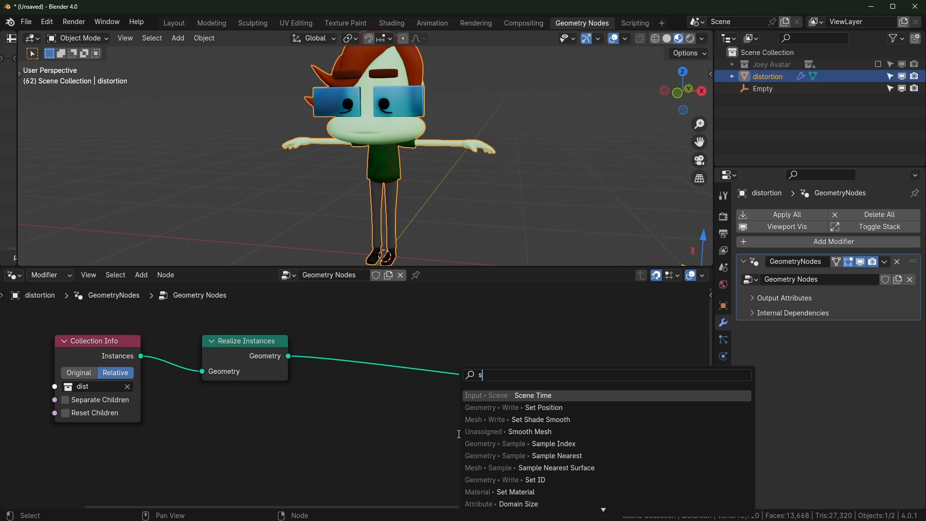
{"action": "type", "text": "et"}
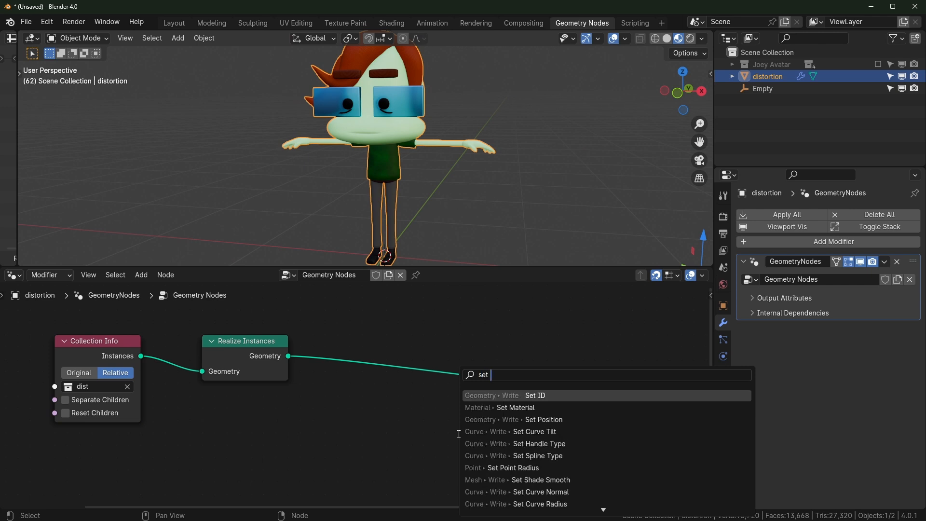
{"action": "left_click", "coordinate": [487, 419]}
{"action": "left_click", "coordinate": [441, 345]}
Add a Noise Texture node and a vector Subtract node beside it
{"action": "key", "text": "shift+a"}
{"action": "type", "text": "nois"}
{"action": "key", "text": "Return"}
{"action": "left_click", "coordinate": [138, 404]}
{"action": "middle_click_drag", "start_coordinate": [194, 425], "coordinate": [210, 406]}
{"action": "key", "text": "shift+a"}
{"action": "type", "text": "subtr"}
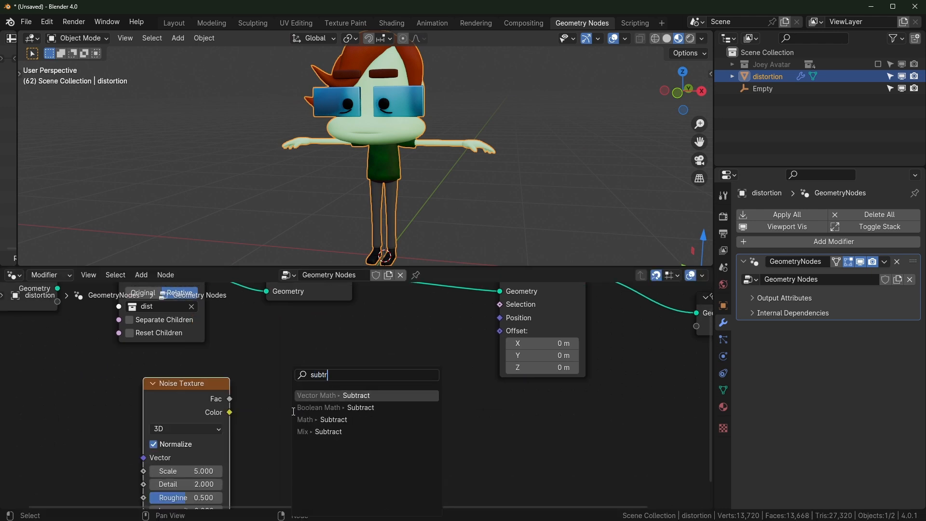
{"action": "key", "text": "Return"}
{"action": "left_click", "coordinate": [352, 381]}
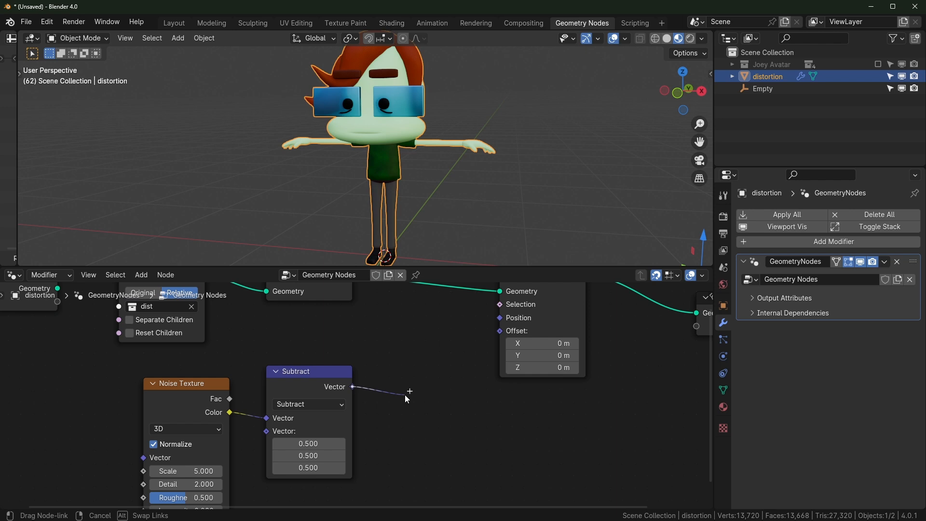
Add a Scale node linked to Set Position's Offset, with scale 0.140
{"action": "key", "text": "shift+a"}
{"action": "type", "text": "scx"}
{"action": "key", "text": "BackSpace"}
{"action": "type", "text": "a"}
{"action": "left_click_drag", "start_coordinate": [486, 387], "coordinate": [502, 331]}
{"action": "left_click_drag", "start_coordinate": [453, 375], "coordinate": [428, 376]}
{"action": "left_click_drag", "start_coordinate": [424, 431], "coordinate": [376, 431]}
{"action": "middle_click_drag", "start_coordinate": [416, 165], "coordinate": [423, 174]}
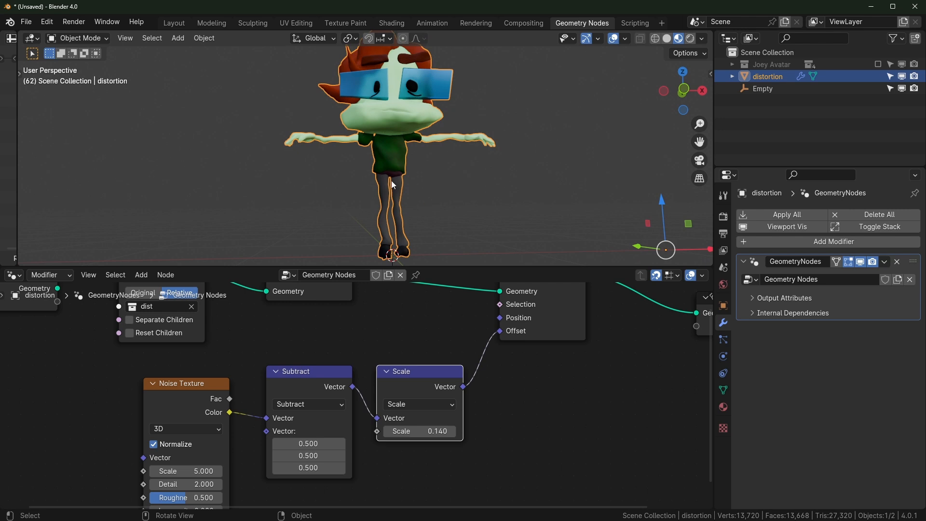
Nudge the Subtract and Scale nodes left and down, and reframe the node graph
{"action": "left_click_drag", "start_coordinate": [283, 342], "coordinate": [414, 412]}
{"action": "left_click_drag", "start_coordinate": [419, 384], "coordinate": [409, 398]}
{"action": "left_click", "coordinate": [415, 353]}
{"action": "scroll", "coordinate": [436, 148], "scroll_direction": "up", "scroll_amount": 3}
{"action": "middle_click_drag", "start_coordinate": [322, 325], "coordinate": [363, 373]}
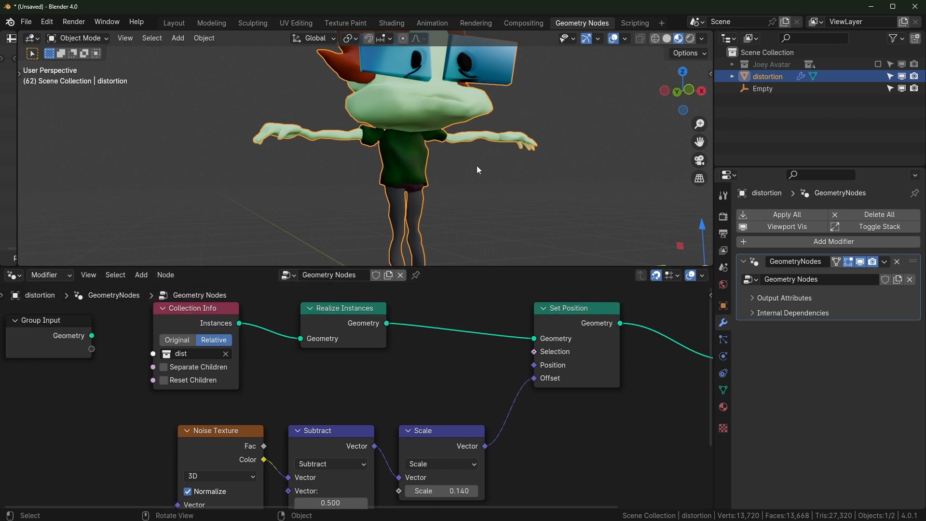
{"action": "scroll", "coordinate": [441, 176], "scroll_direction": "down", "scroll_amount": 4}
{"action": "middle_click_drag", "start_coordinate": [219, 484], "coordinate": [313, 429]}
Check the Noise Texture dimension options and preview the distortion by moving the character
{"action": "left_click", "coordinate": [315, 422]}
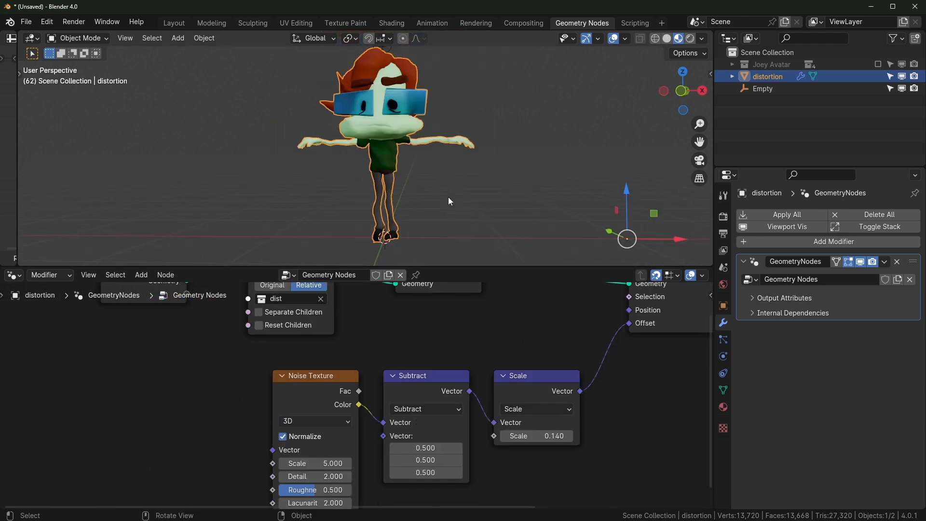
{"action": "scroll", "coordinate": [429, 216], "scroll_direction": "up", "scroll_amount": 5}
{"action": "scroll", "coordinate": [457, 160], "scroll_direction": "down", "scroll_amount": 5}
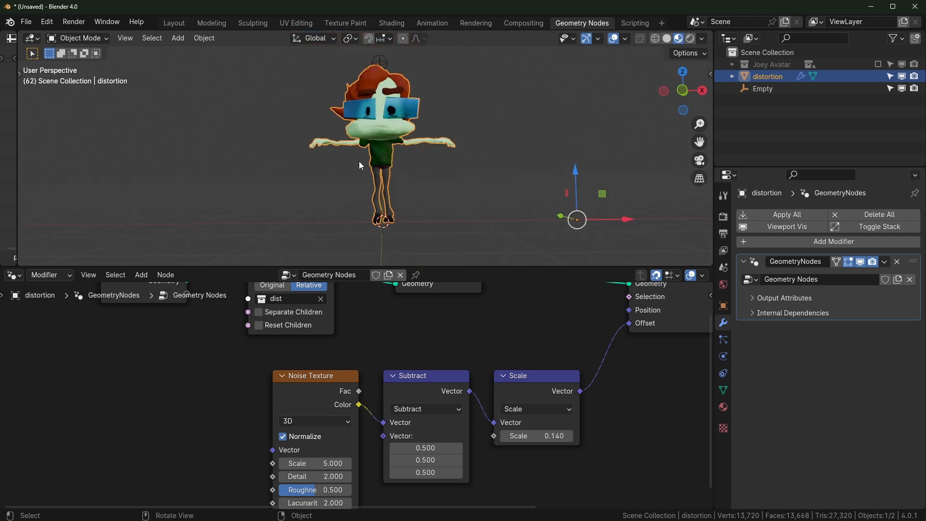
{"action": "left_click_drag", "start_coordinate": [626, 221], "coordinate": [599, 214]}
{"action": "right_click", "coordinate": [598, 214]}
{"action": "scroll", "coordinate": [196, 393], "scroll_direction": "down", "scroll_amount": 1}
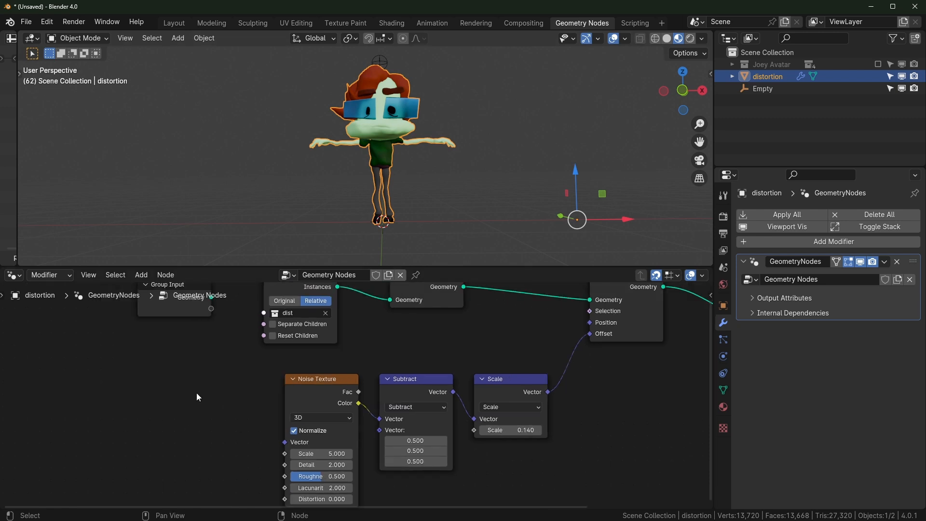
{"action": "left_click", "coordinate": [381, 61]}
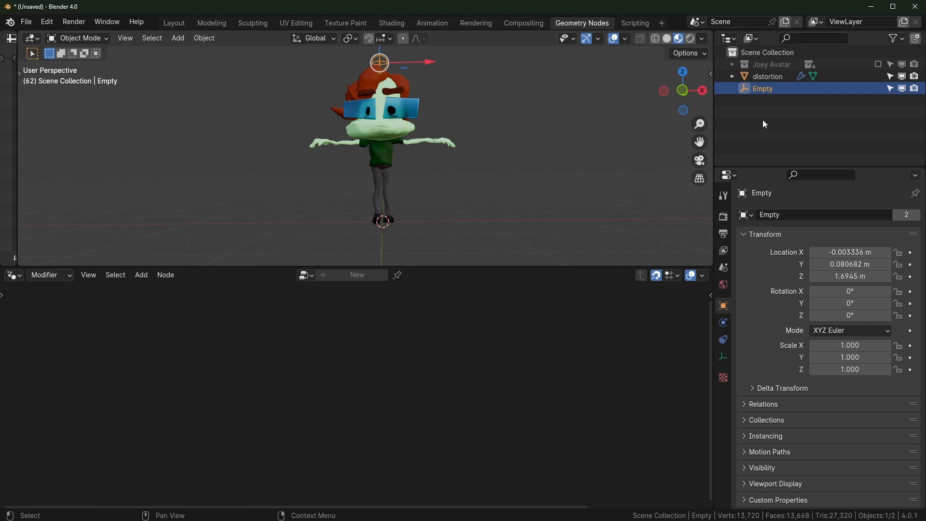
Select the distortion object and frame its full tree, Group Input to Group Output
{"action": "left_click", "coordinate": [770, 77]}
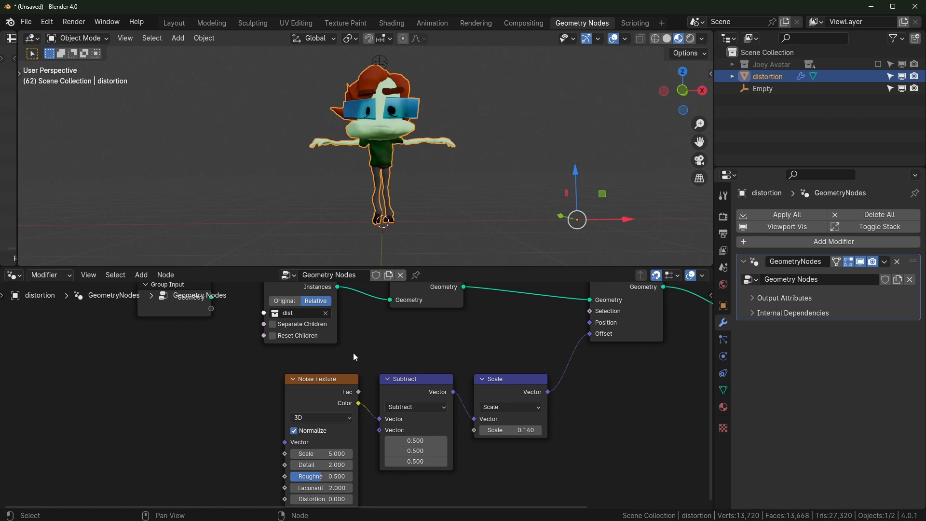
{"action": "key", "text": "Home"}
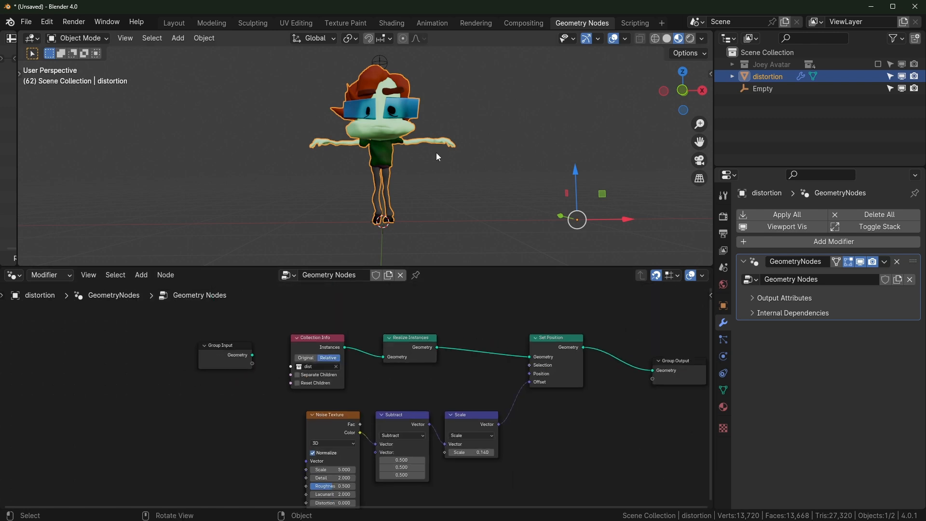
{"action": "scroll", "coordinate": [436, 152], "scroll_direction": "up", "scroll_amount": 2}
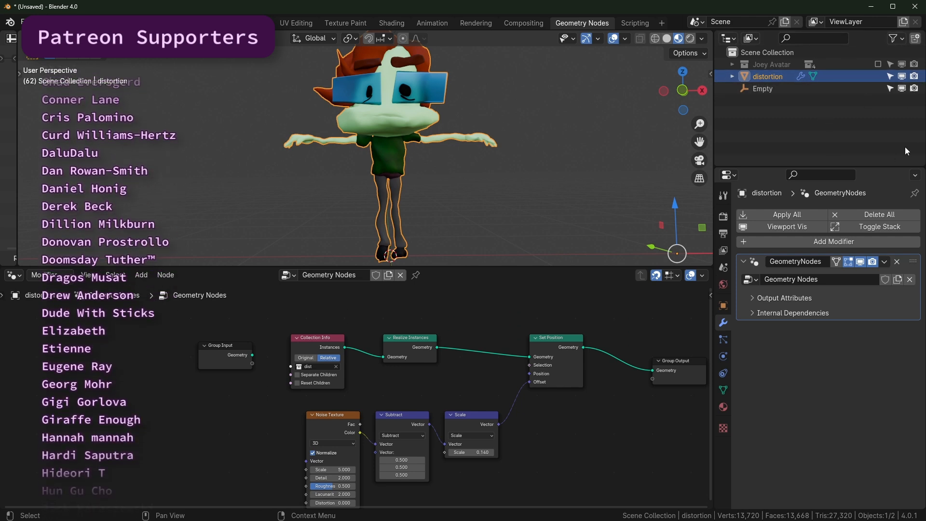
{"action": "middle_click_drag", "start_coordinate": [538, 196], "coordinate": [524, 184]}
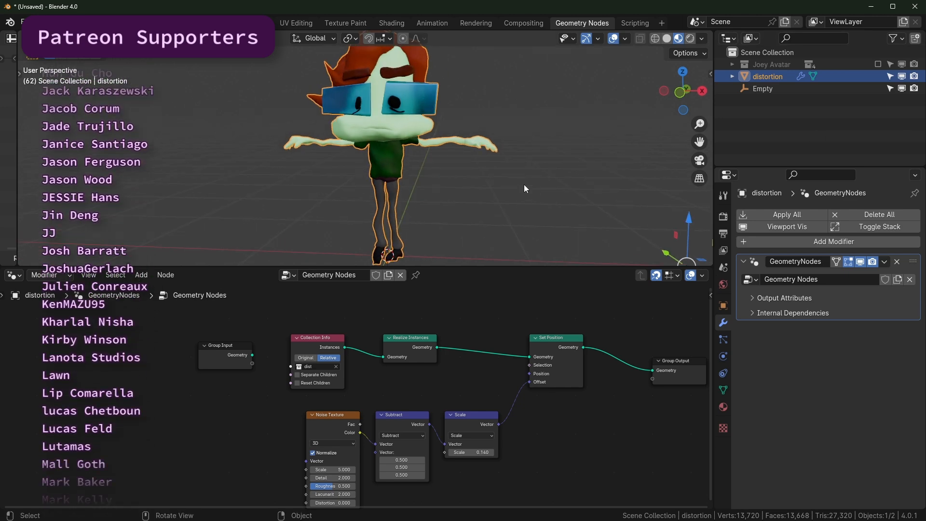